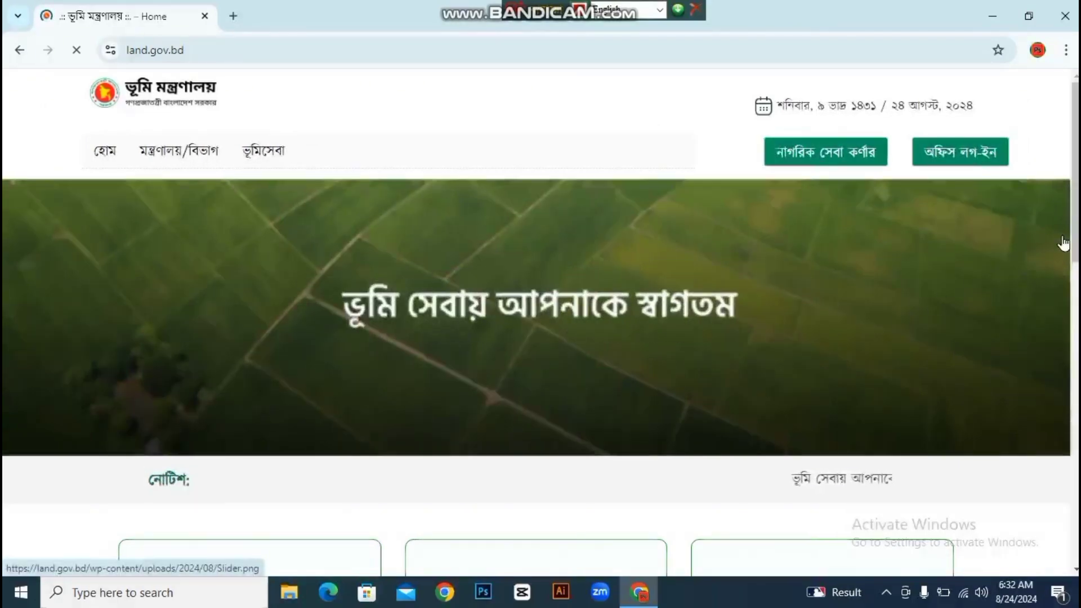
- From the Ministry of Land home page, open the নামজারি service and start a new Namjari application
{"action": "scroll", "coordinate": [290, 385], "scroll_direction": "down", "scroll_amount": 5}
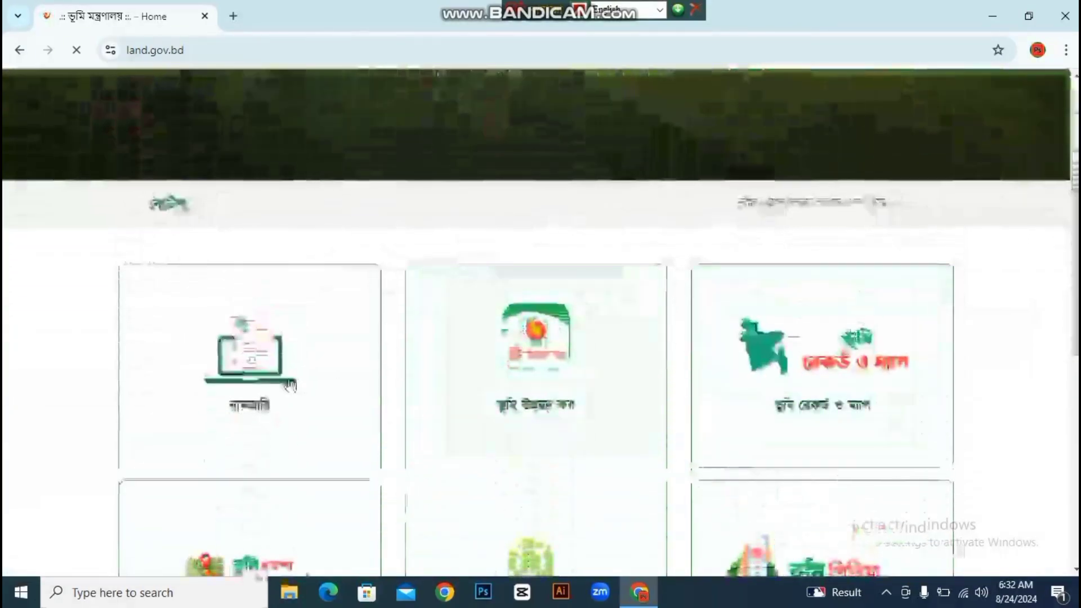
{"action": "left_click", "coordinate": [260, 392]}
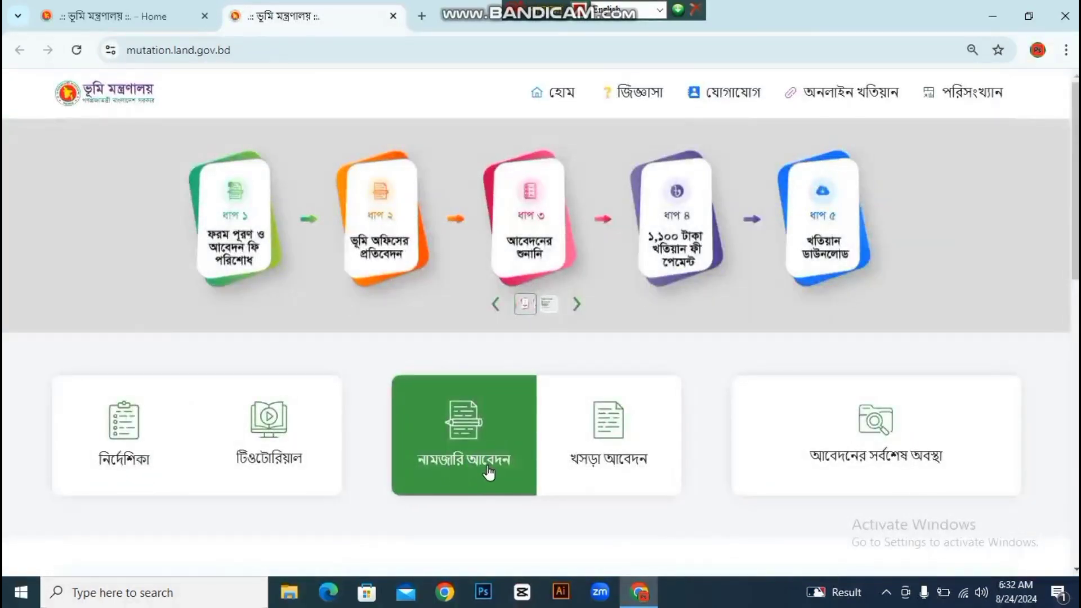
{"action": "left_click", "coordinate": [469, 442]}
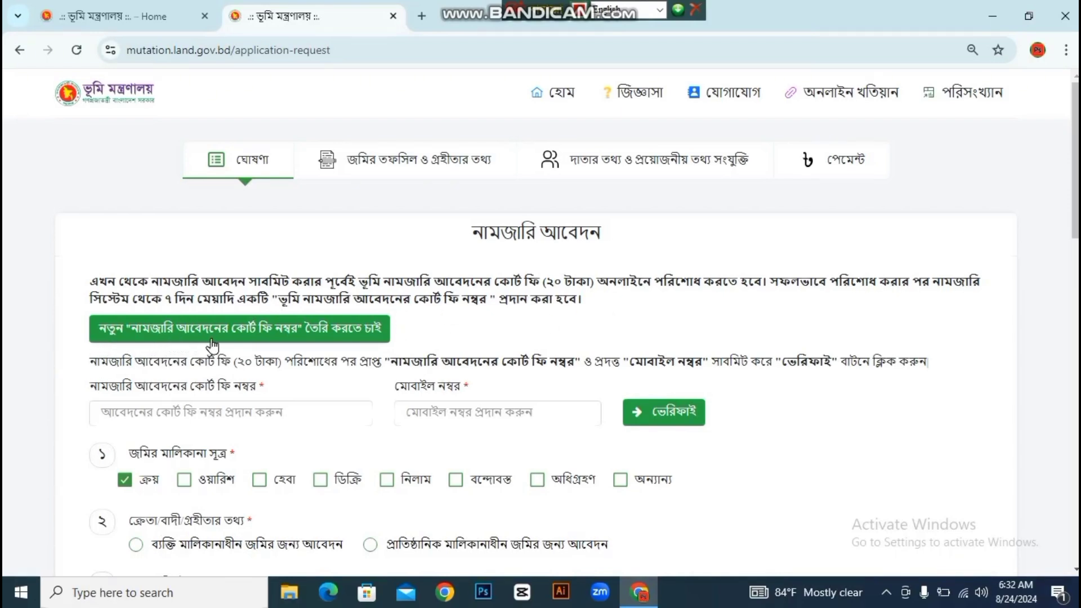
- Request a new court-fee number for ঢাকা division, মাদারীপুর district, কালকিনি upazila
{"action": "left_click", "coordinate": [353, 333]}
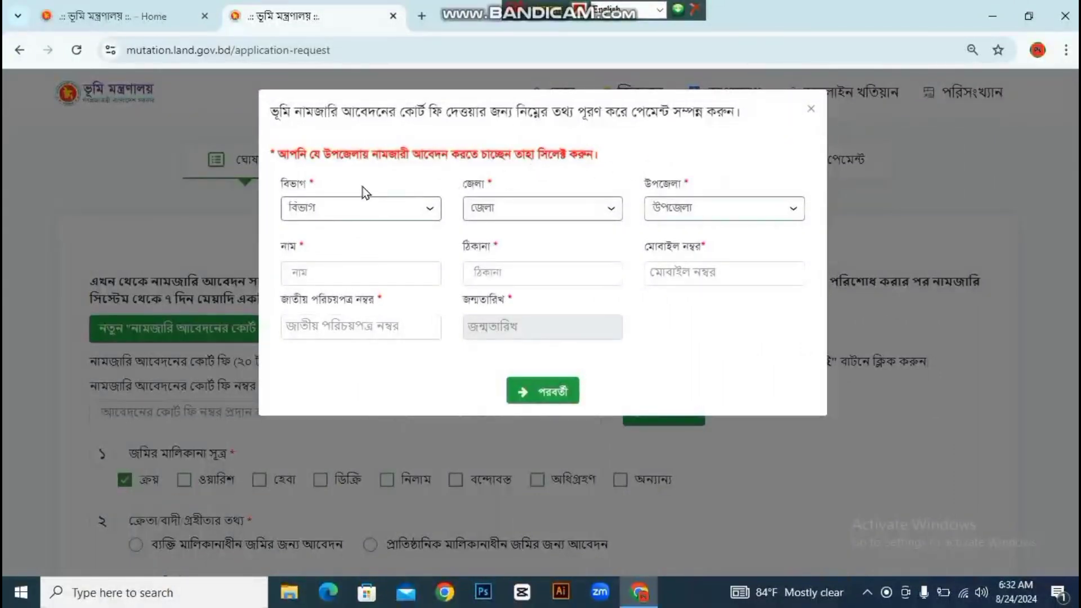
{"action": "left_click", "coordinate": [353, 213]}
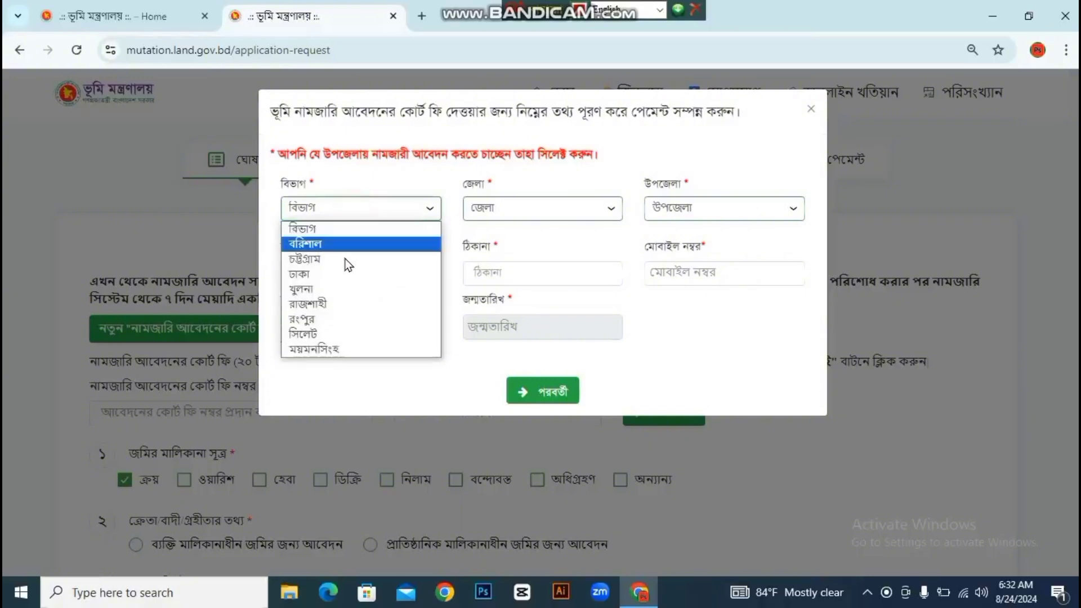
{"action": "left_click", "coordinate": [345, 273]}
{"action": "left_click", "coordinate": [497, 214]}
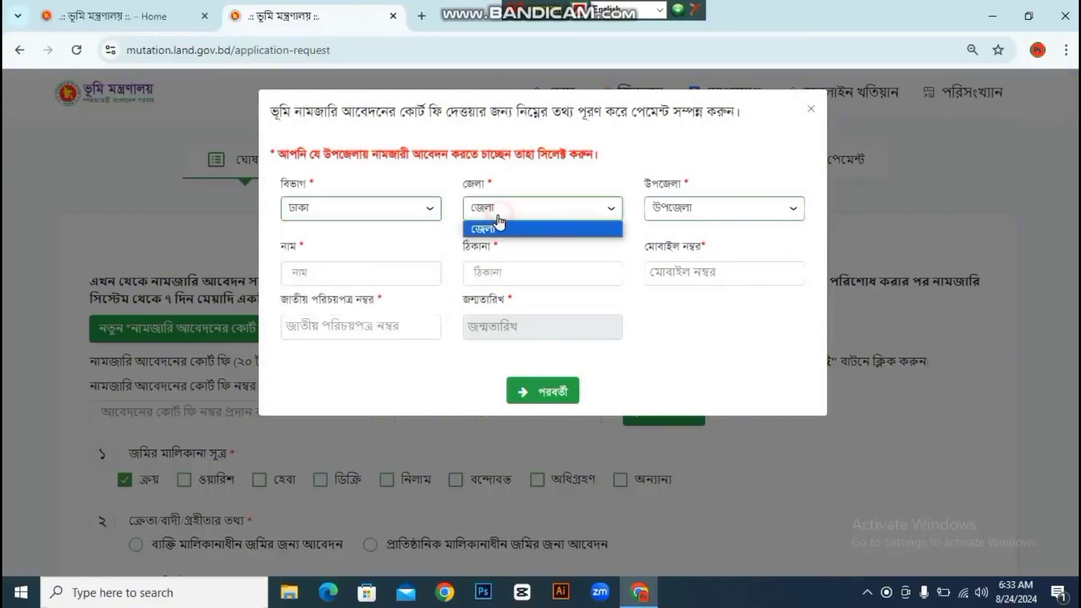
{"action": "left_click", "coordinate": [511, 366]}
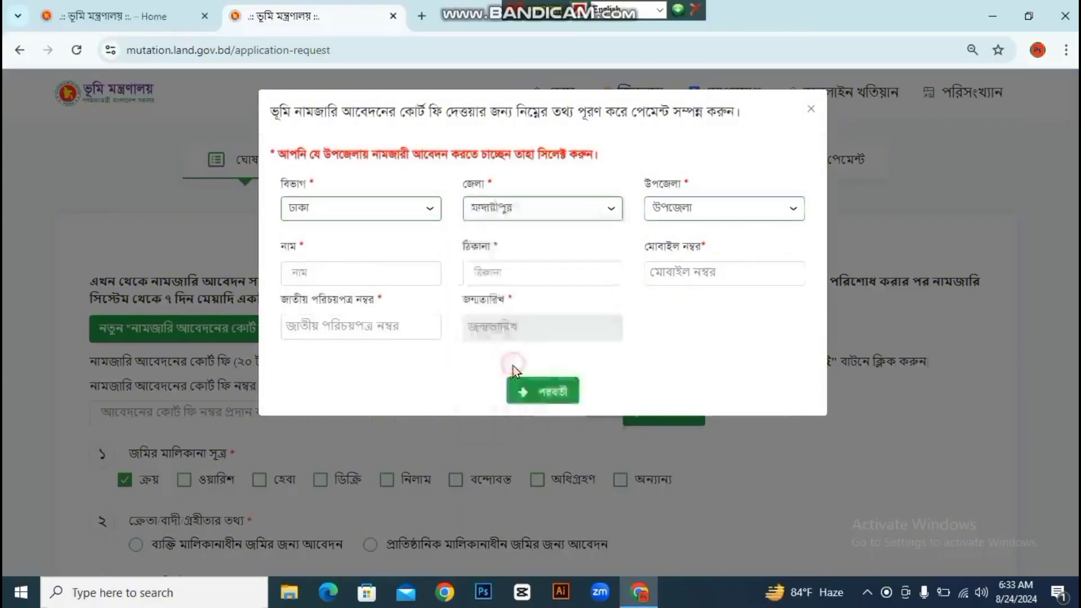
{"action": "left_click", "coordinate": [672, 212]}
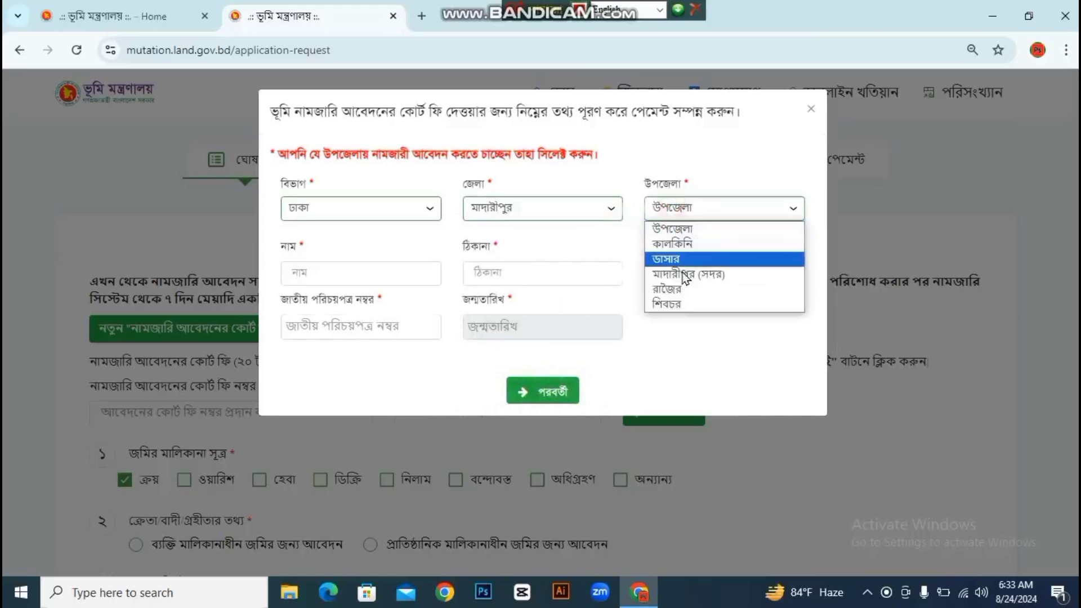
{"action": "left_click", "coordinate": [690, 244]}
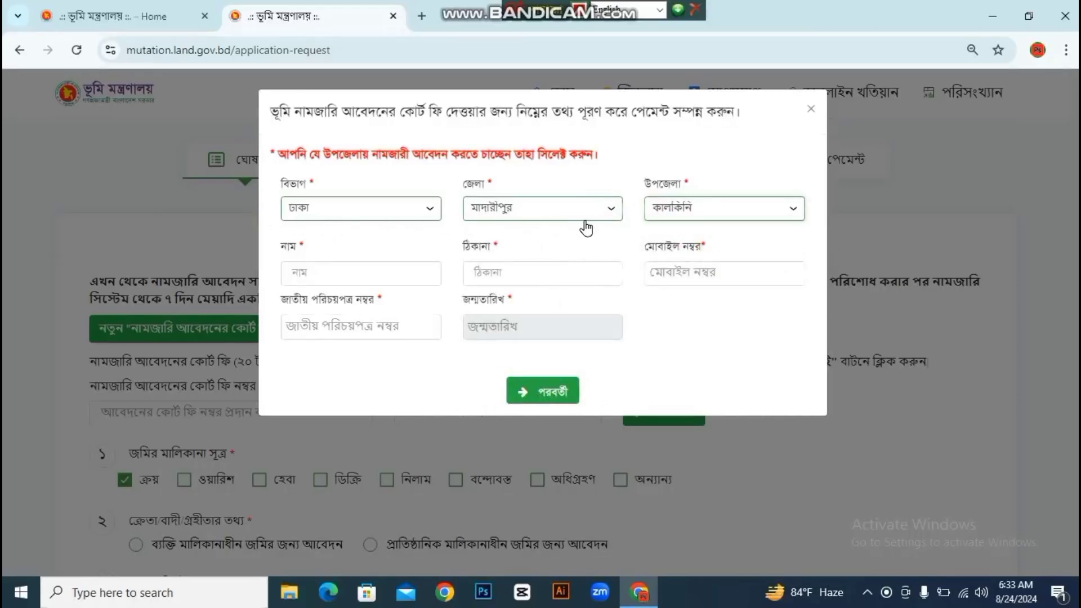
- Enter the applicant's full name in Bengali in the নাম field
{"action": "left_click", "coordinate": [345, 265]}
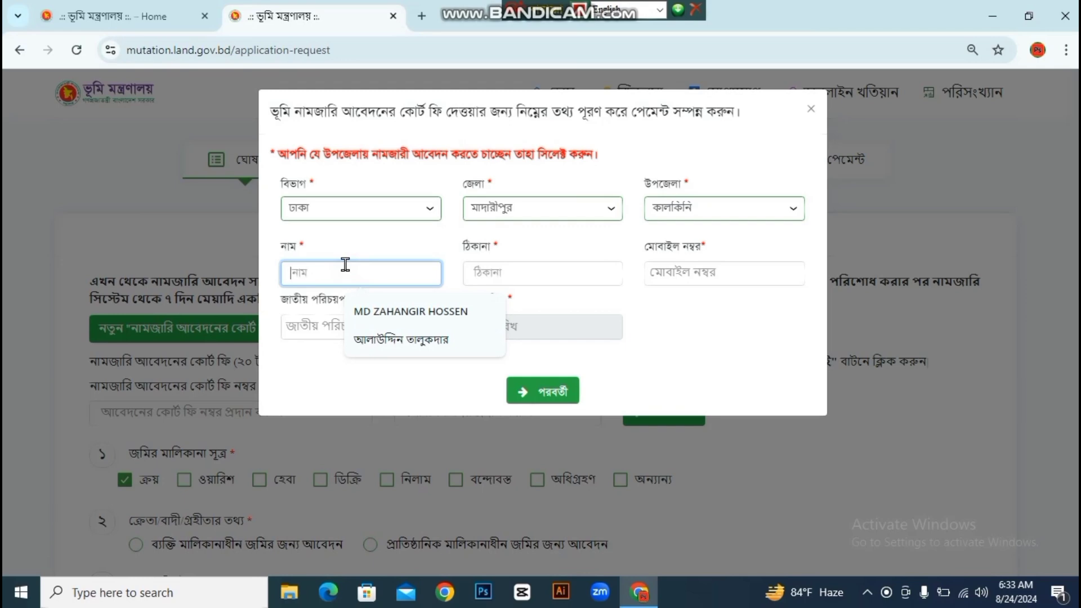
{"action": "type", "text": "cmf"}
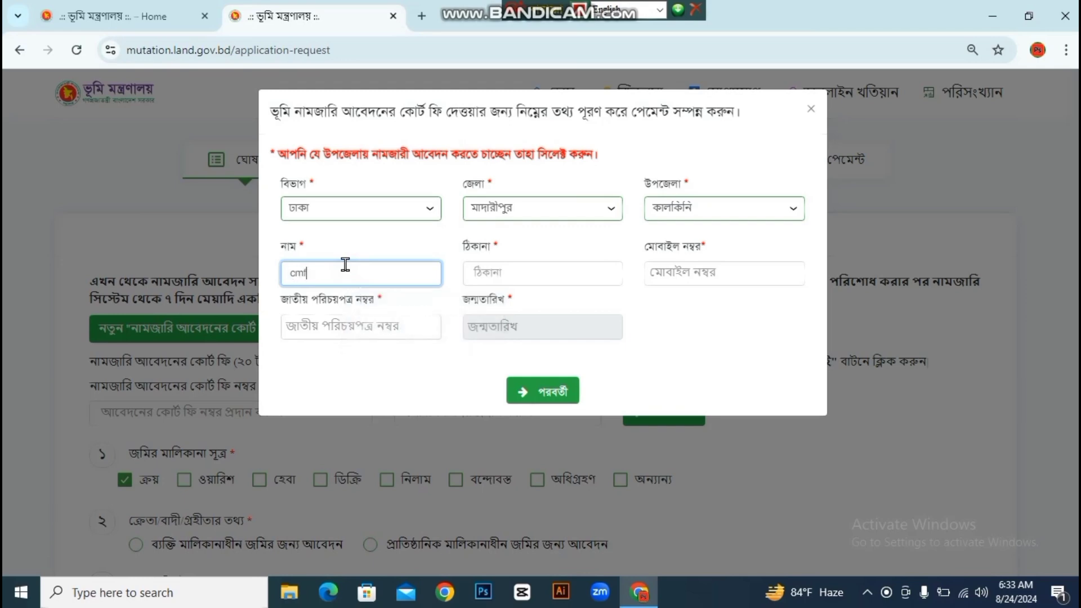
{"action": "key", "text": "BackSpace"}
{"action": "key", "text": "BackSpace"}
{"action": "key", "text": "F12"}
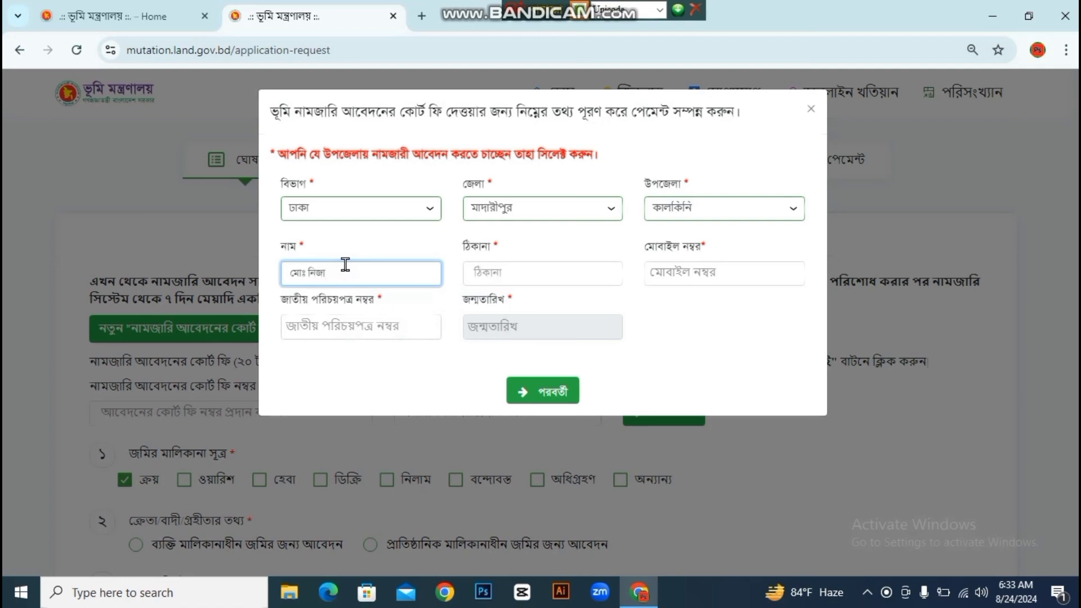
- Type the first part of the applicant's Bengali postal address into ঠিকানা, removing a stray letter
{"action": "left_click", "coordinate": [507, 274]}
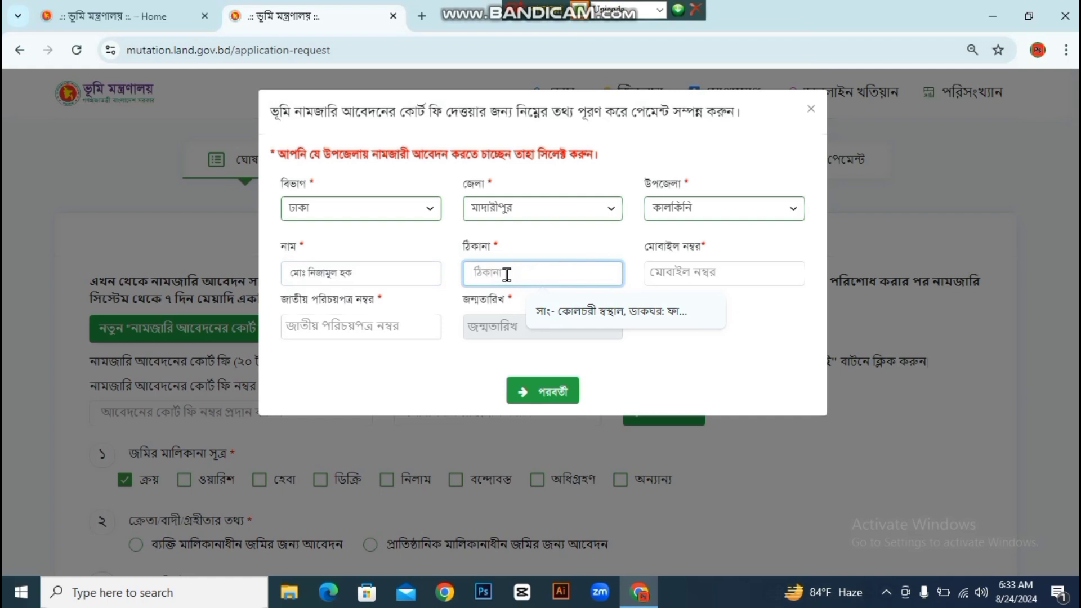
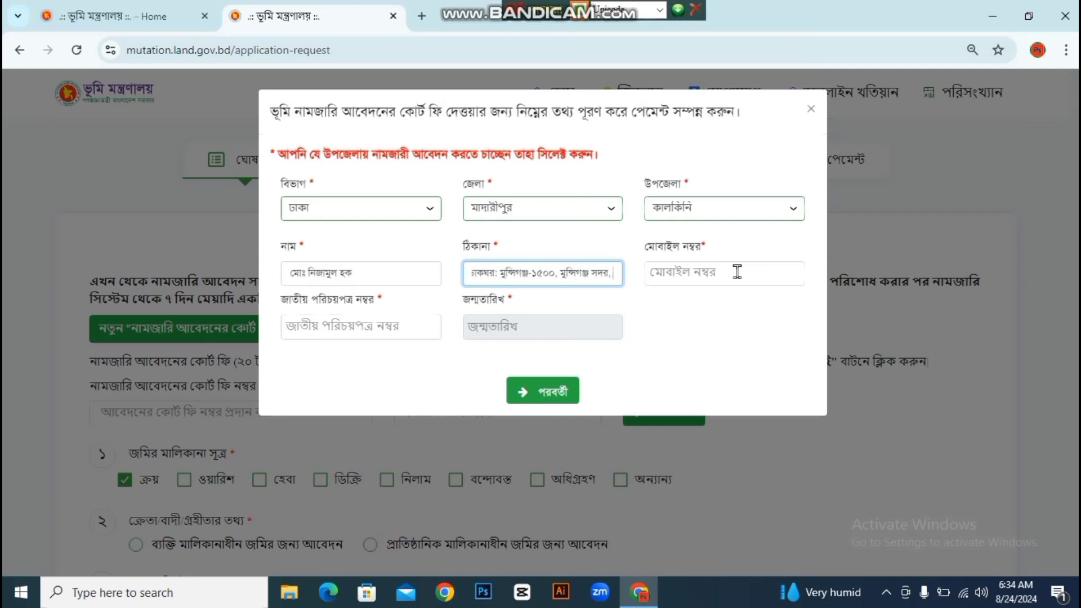
- Complete the applicant's Bengali postal address in the ঠিকানা field
{"action": "type", "text": "মু"}
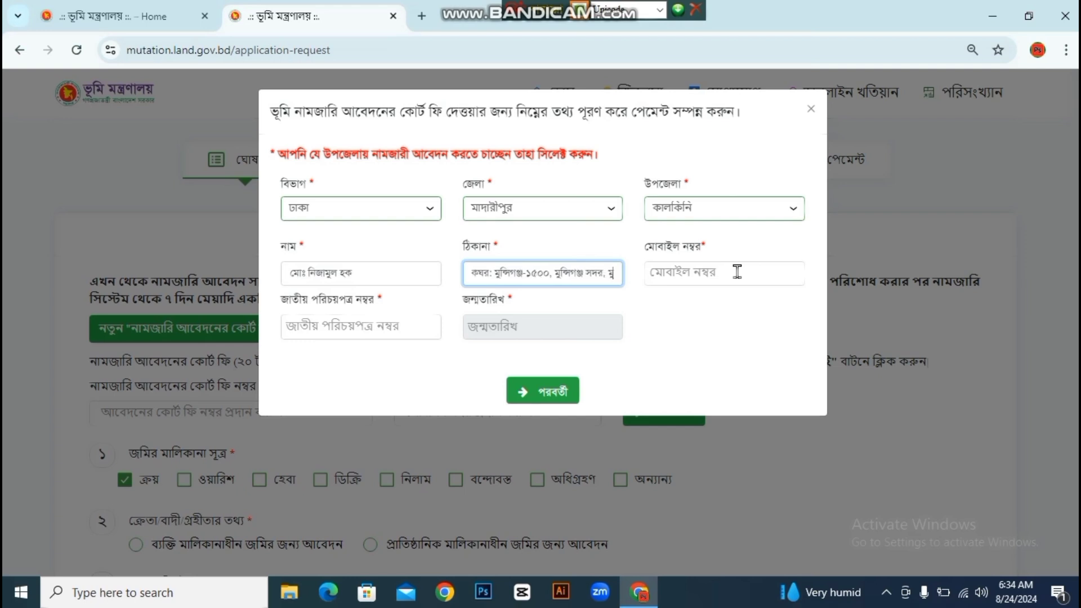
{"action": "type", "text": "ন্সিগঞ্জ"}
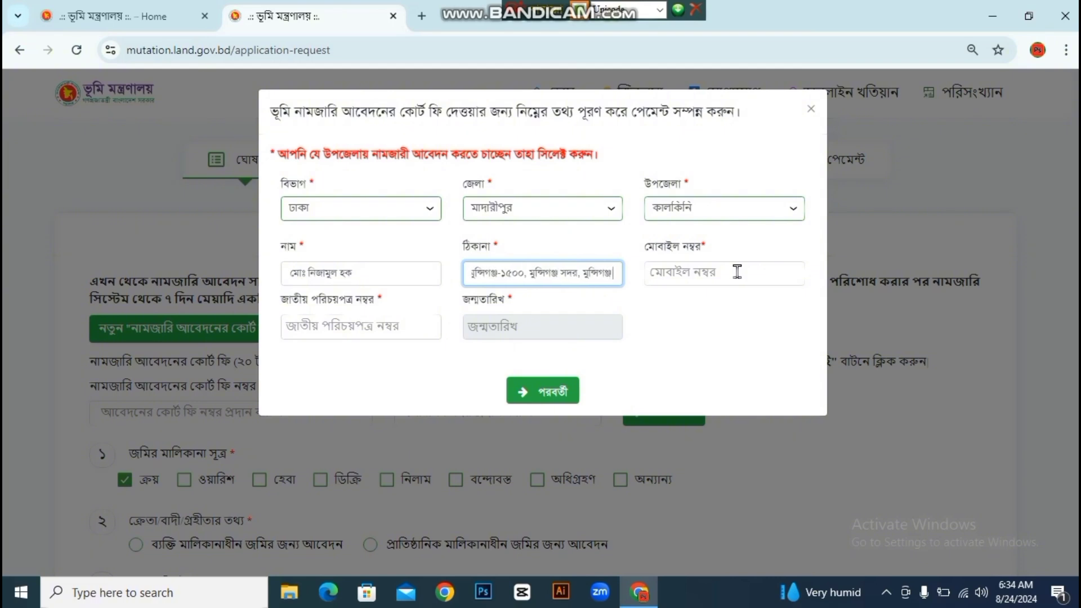
{"action": "type", "text": " পেৌ"}
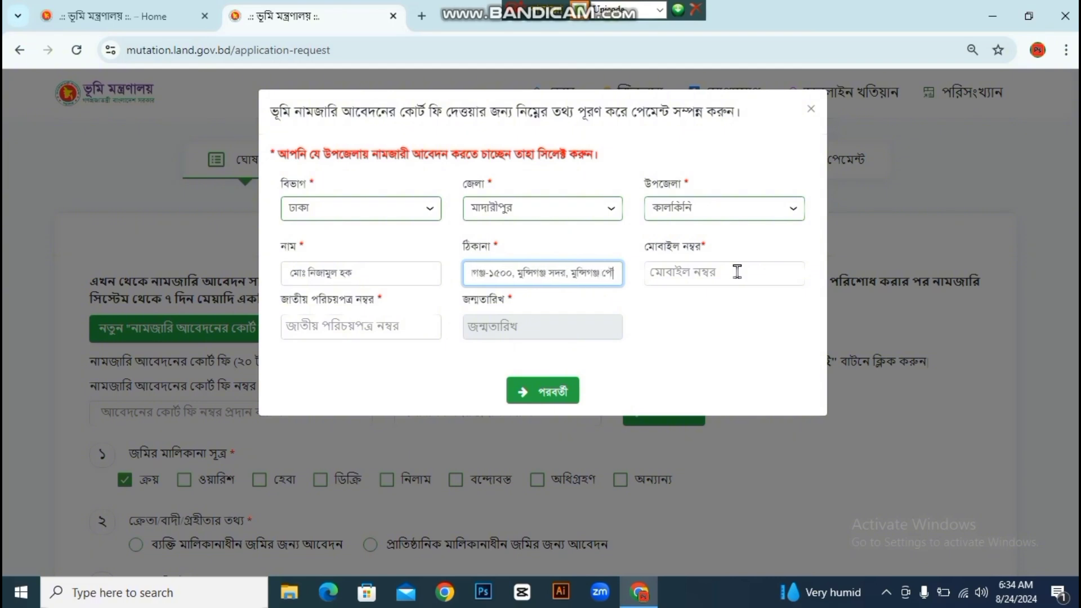
{"action": "type", "text": "রসভা"}
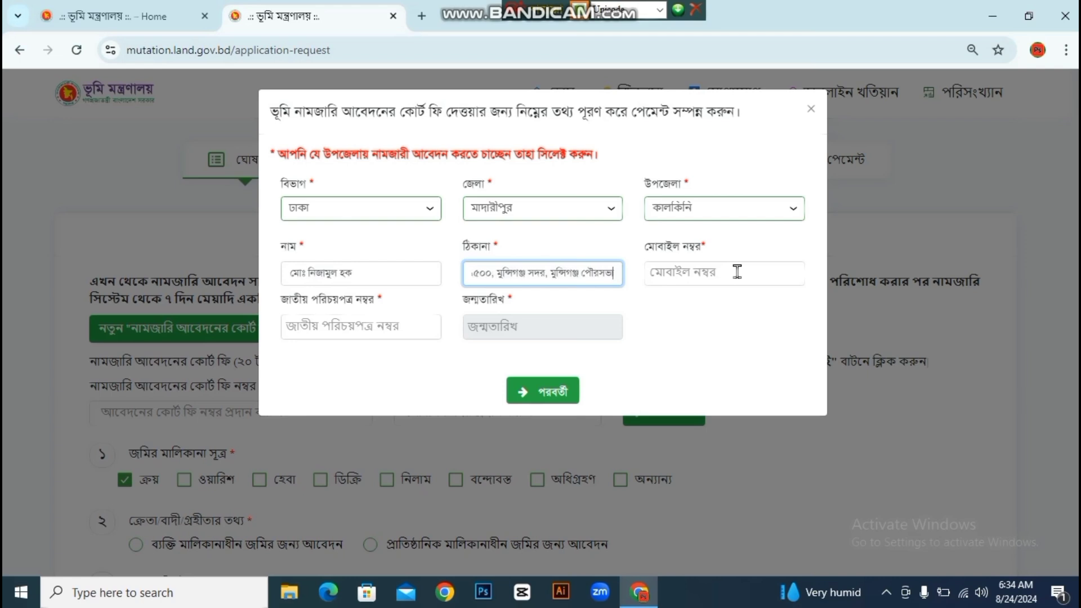
{"action": "type", "text": ","}
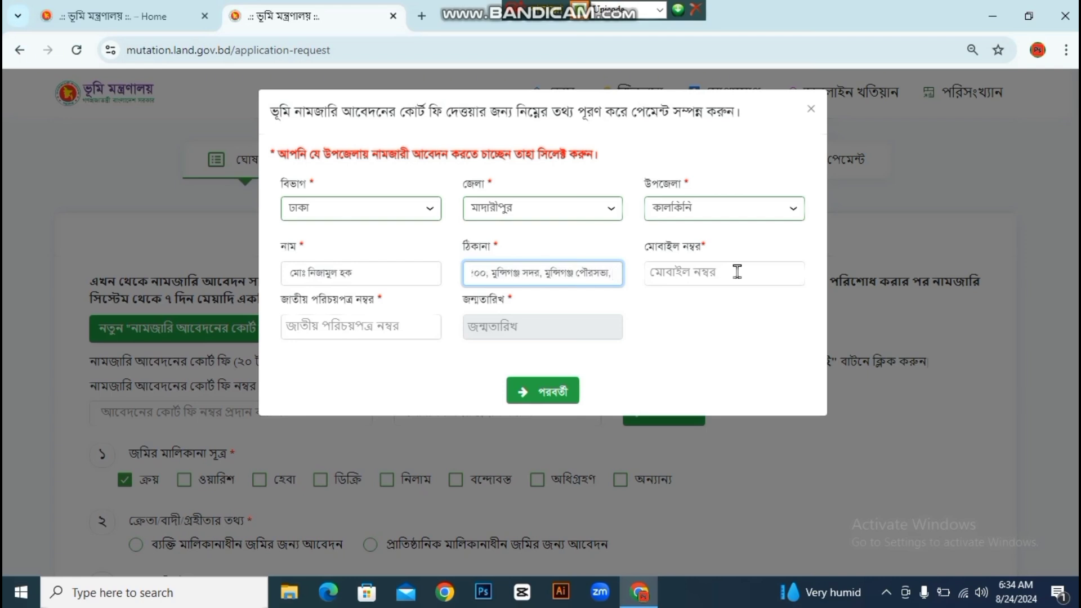
{"action": "type", "text": " মু"}
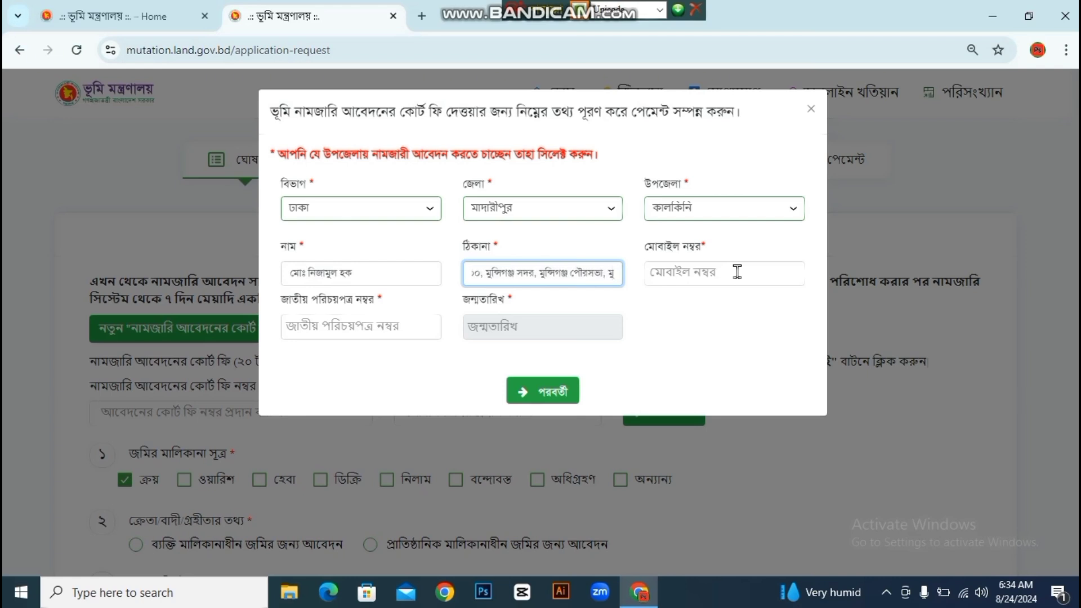
{"action": "type", "text": "ন্সি"}
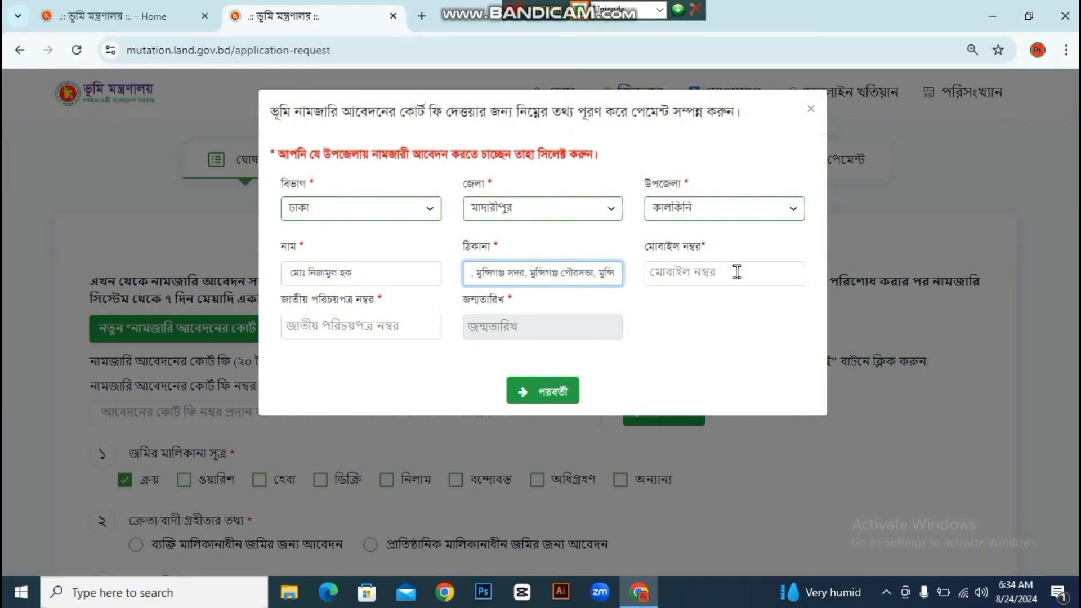
{"action": "type", "text": "গঞ্জ।"}
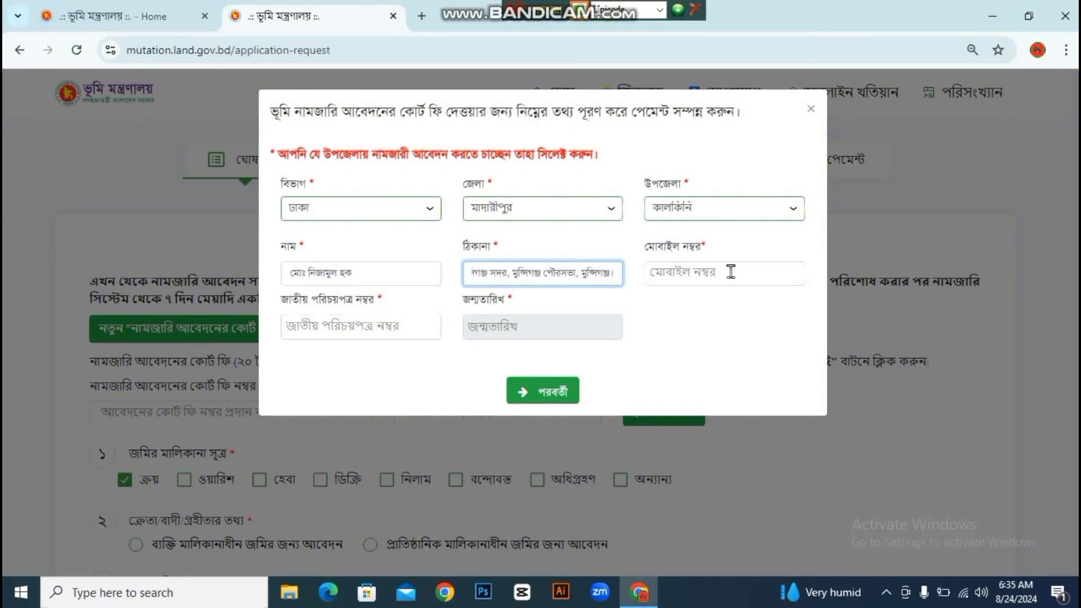
{"action": "left_click", "coordinate": [708, 273]}
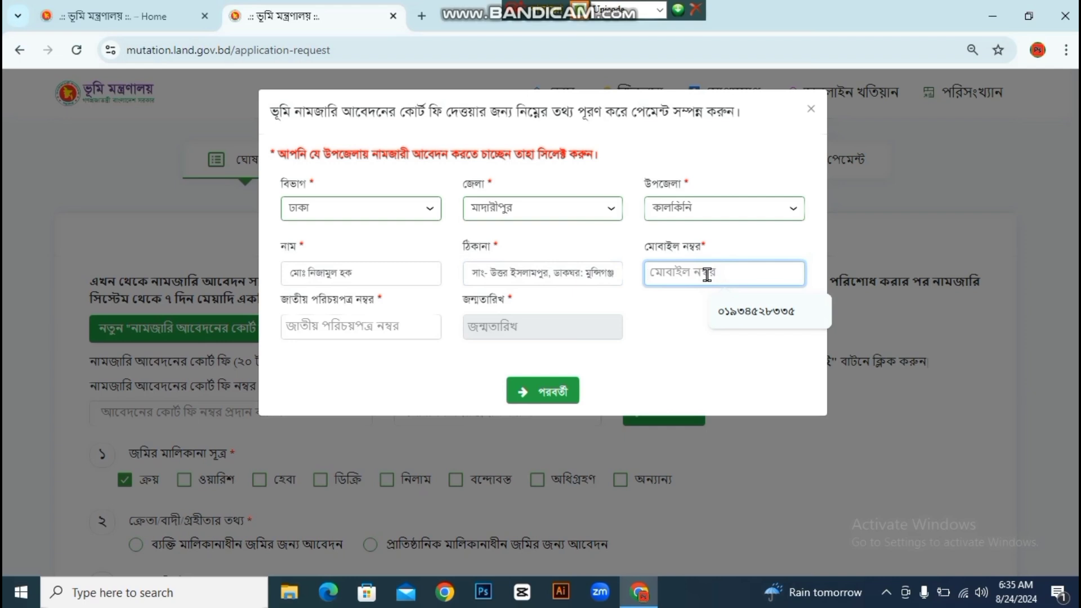
- Fill in the mobile number from the saved suggestion and enter the applicant's national ID number
{"action": "left_click", "coordinate": [741, 313]}
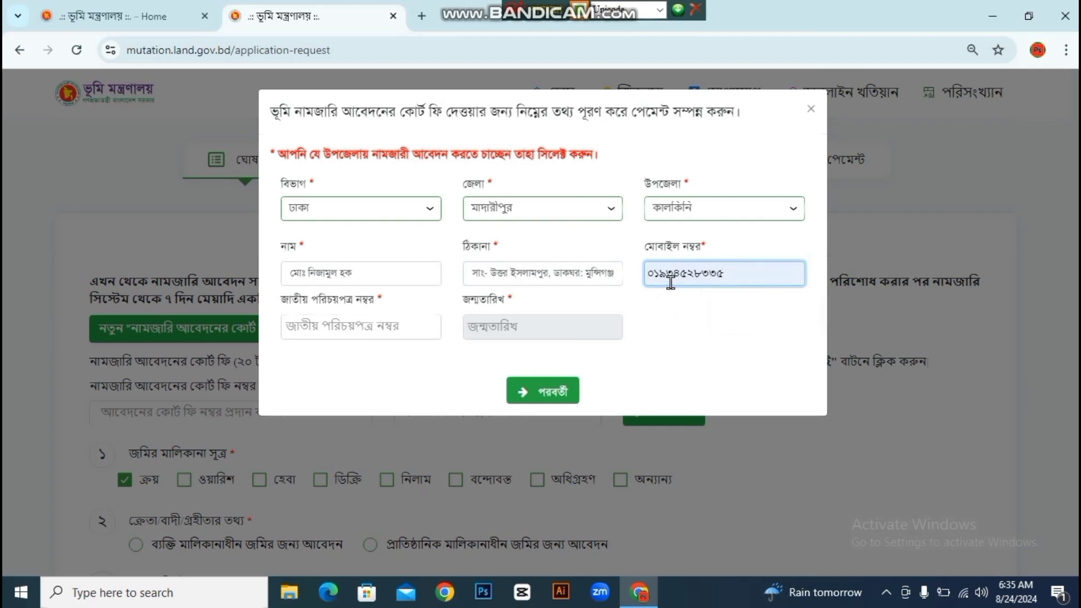
{"action": "left_click", "coordinate": [388, 319]}
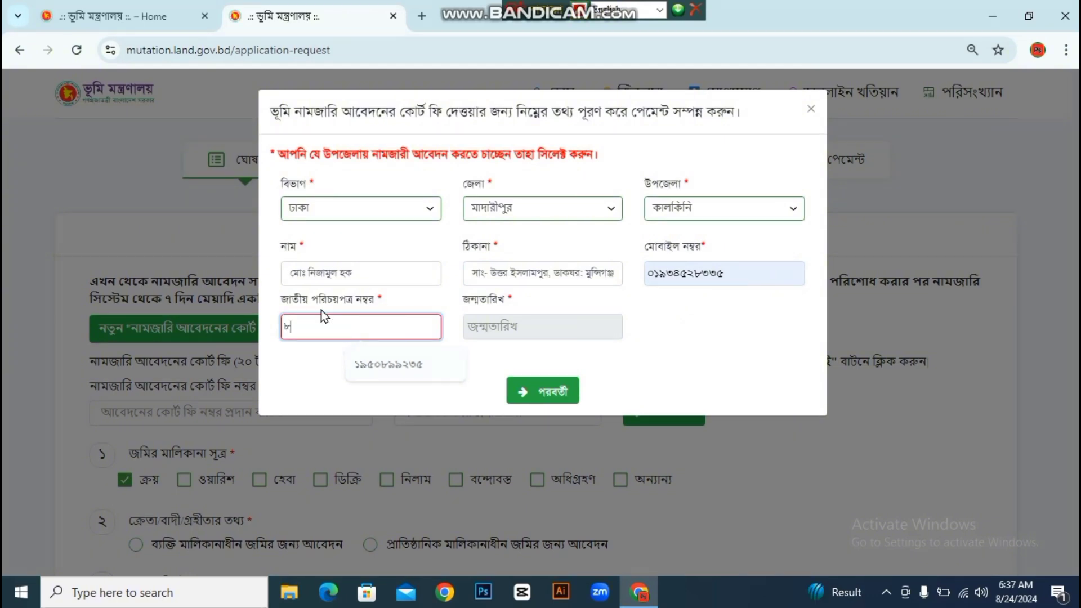
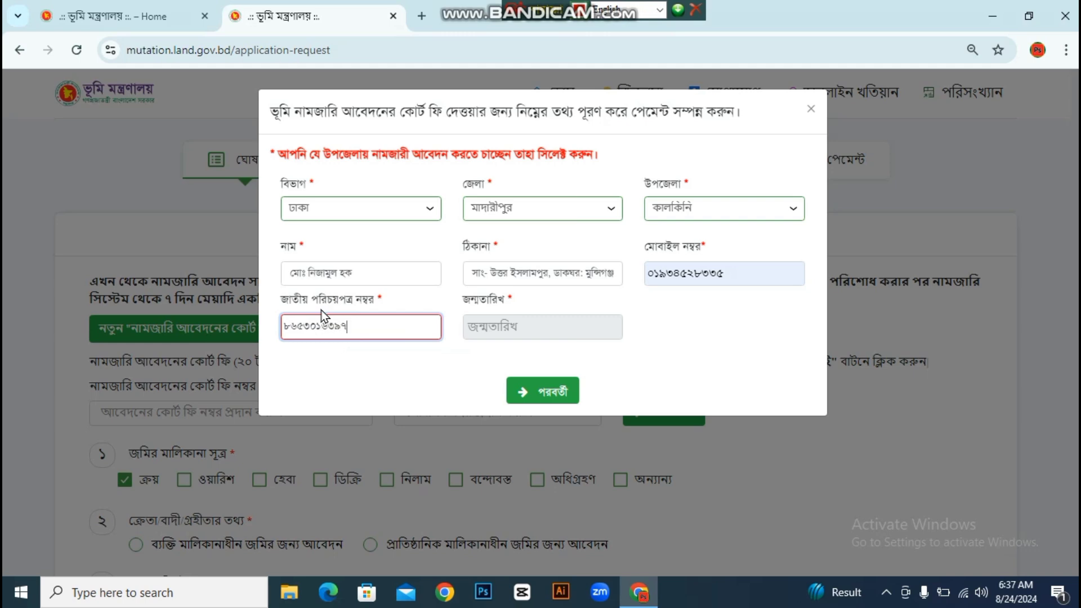
{"action": "left_click", "coordinate": [435, 370]}
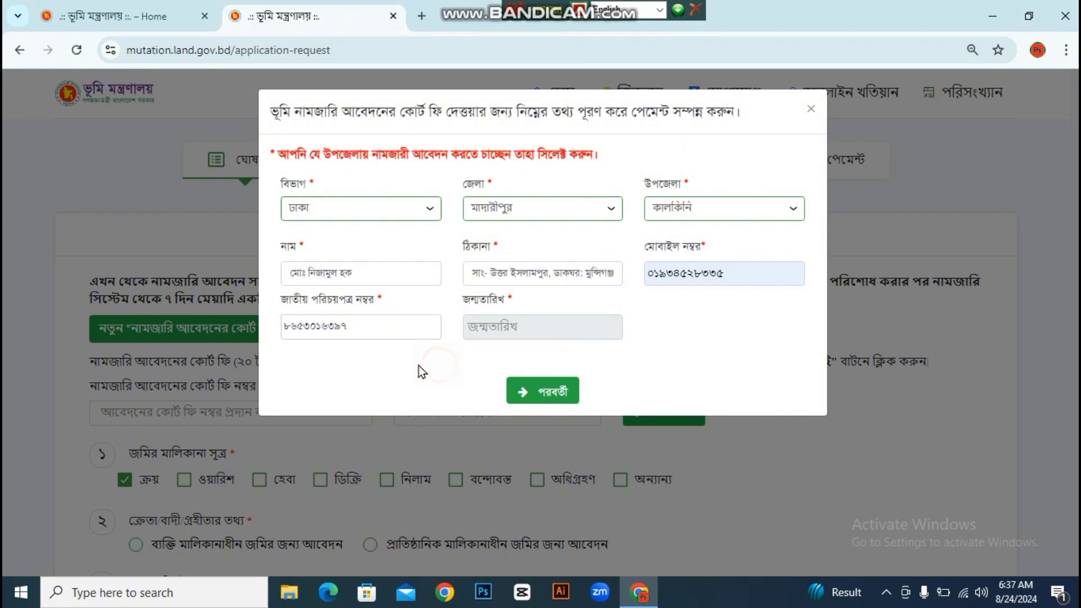
{"action": "left_click", "coordinate": [529, 319]}
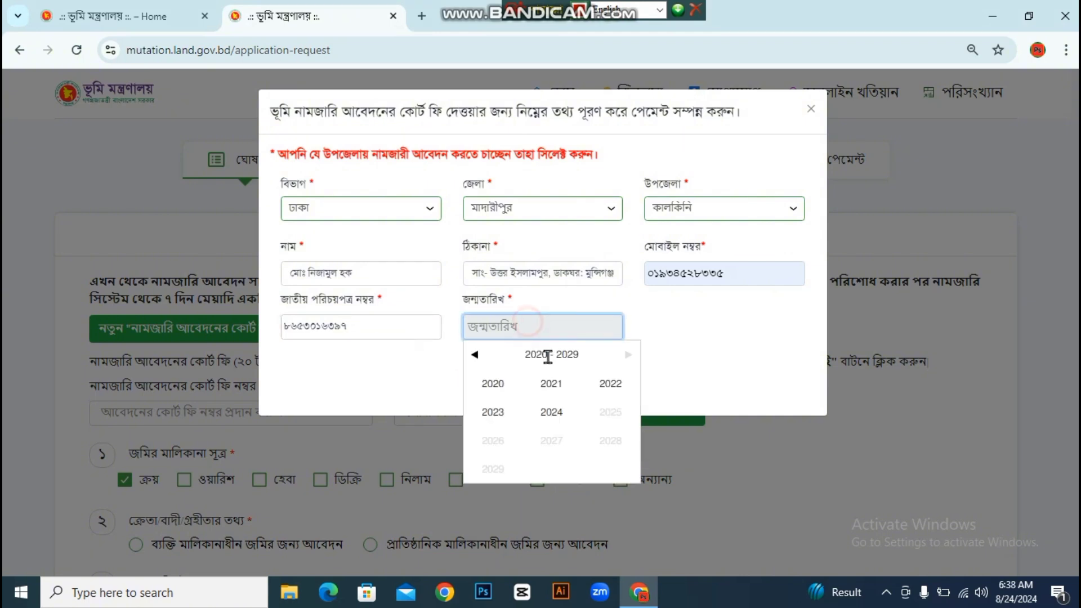
{"action": "double_click", "coordinate": [475, 356]}
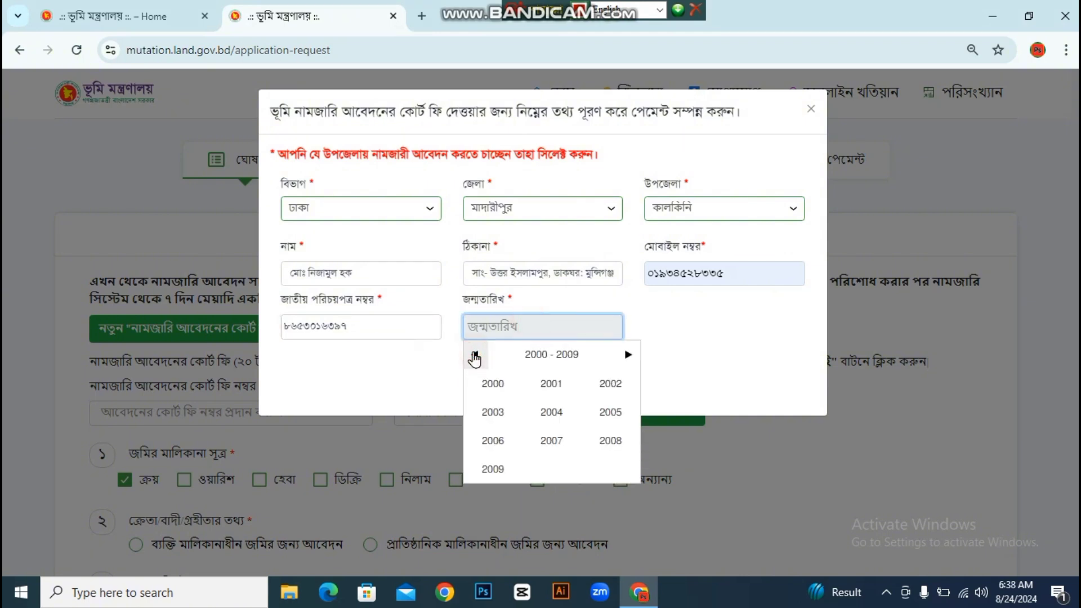
{"action": "left_click", "coordinate": [475, 356]}
{"action": "double_click", "coordinate": [475, 356]}
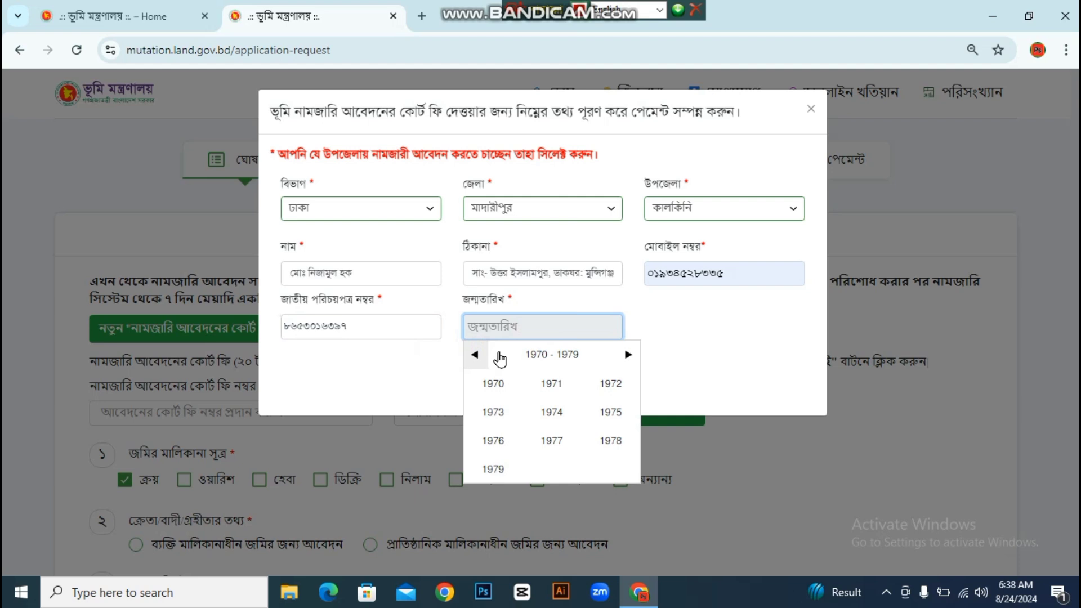
{"action": "left_click", "coordinate": [628, 355]}
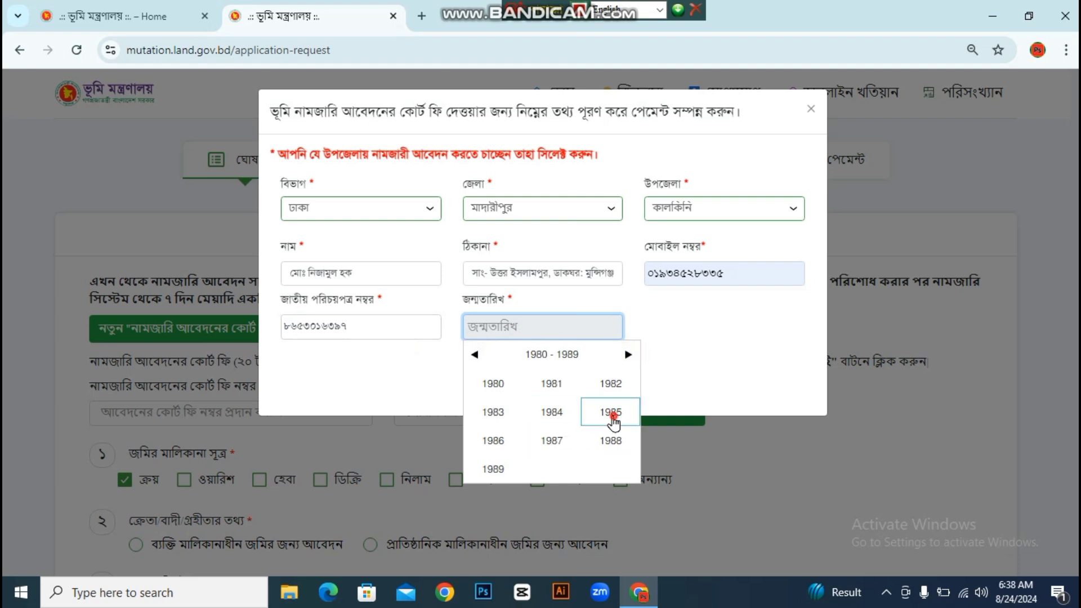
{"action": "left_click", "coordinate": [613, 417]}
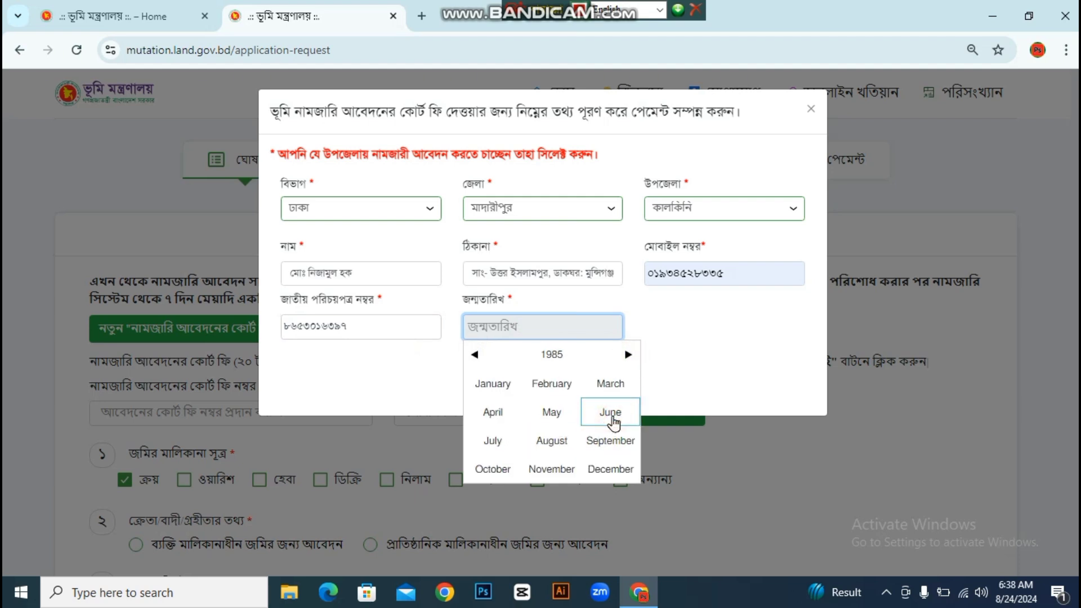
{"action": "left_click", "coordinate": [499, 414]}
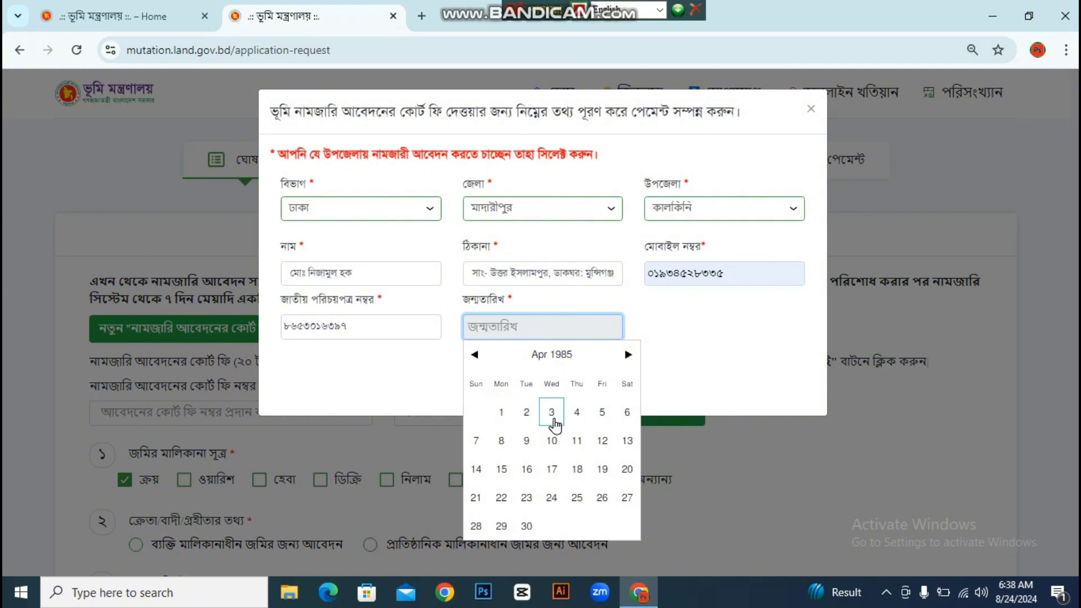
{"action": "left_click", "coordinate": [552, 442]}
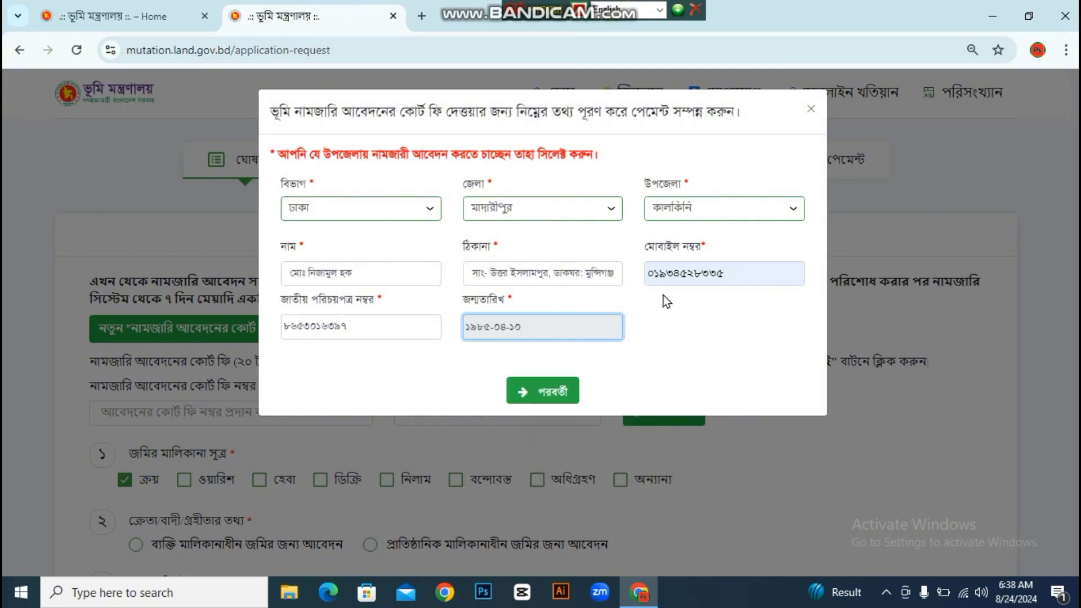
{"action": "left_click", "coordinate": [538, 394]}
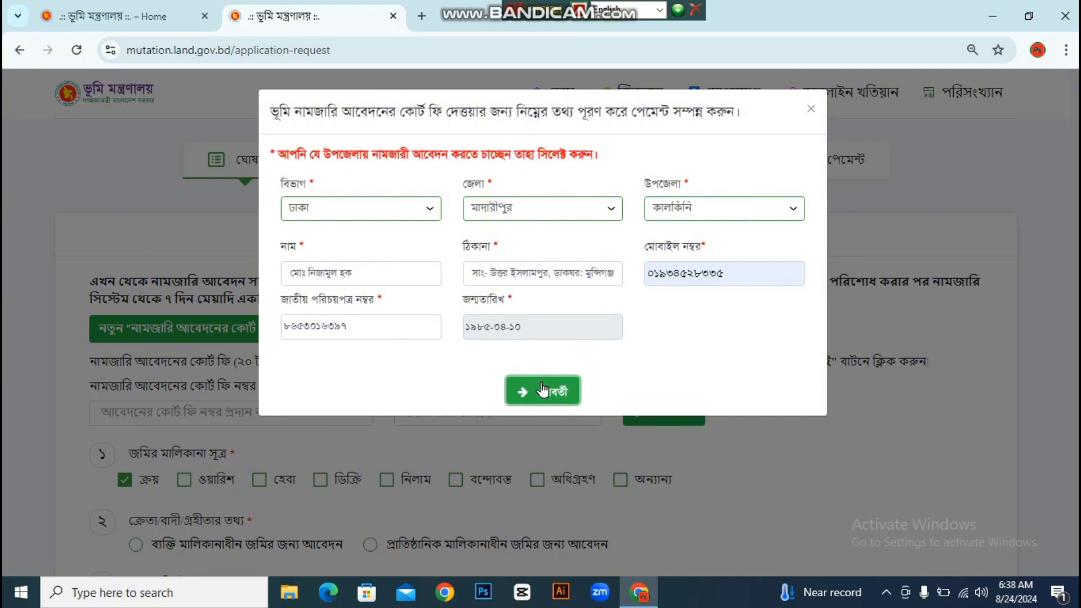
{"action": "left_click", "coordinate": [543, 388]}
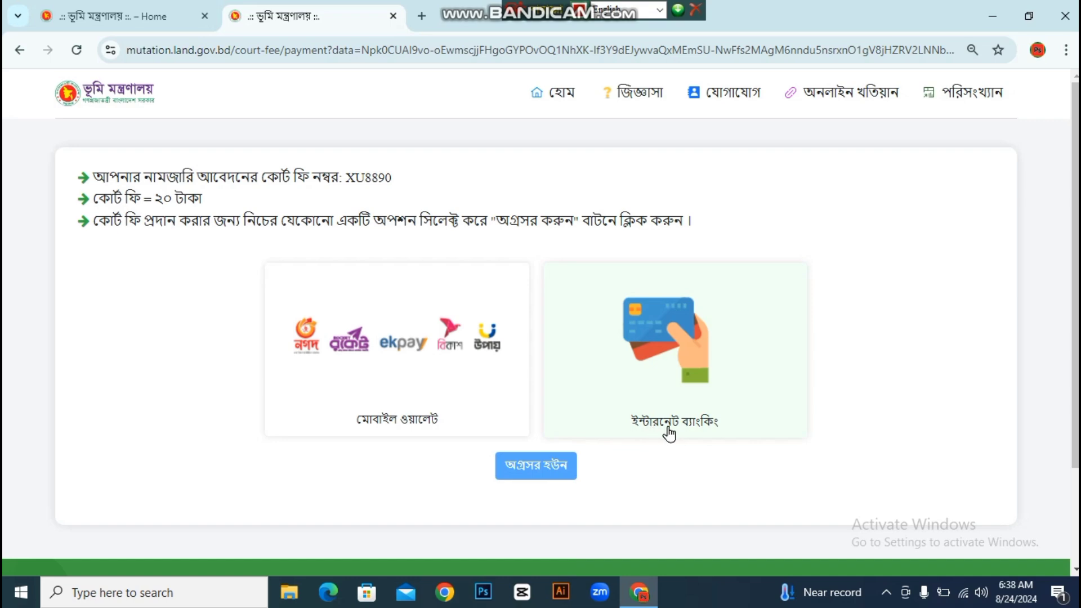
- Pay the 20-taka court fee by internet banking using the bKash gateway
{"action": "left_click", "coordinate": [708, 360]}
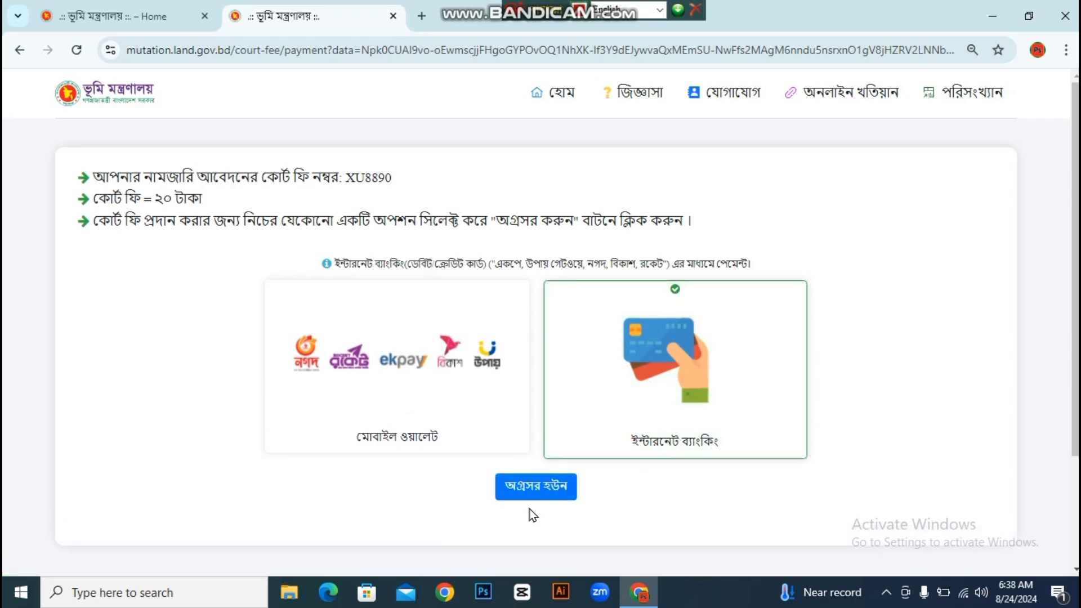
{"action": "left_click", "coordinate": [538, 473]}
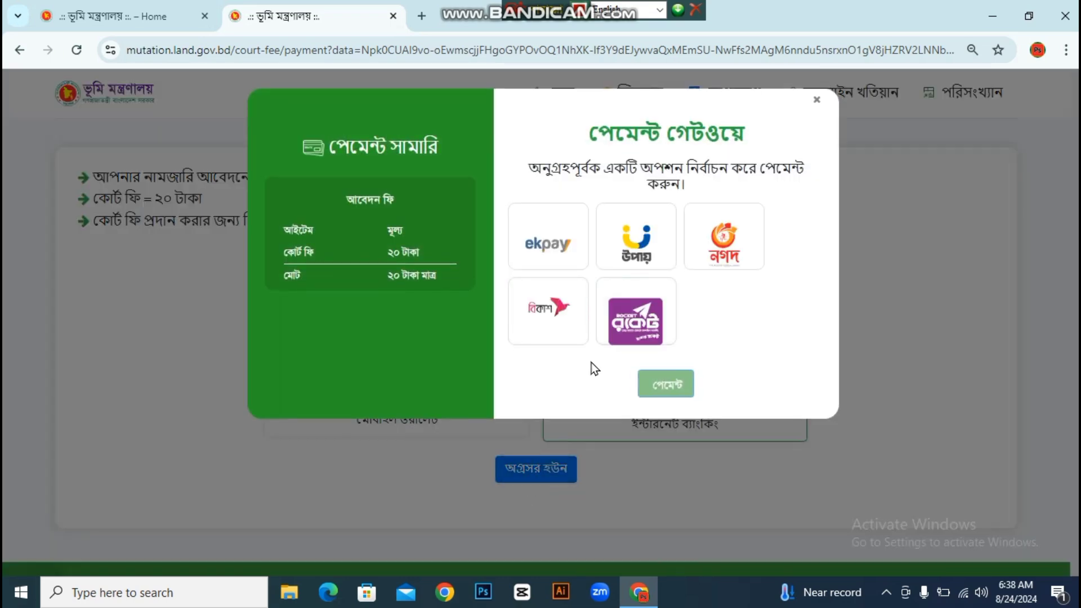
{"action": "left_click", "coordinate": [555, 317]}
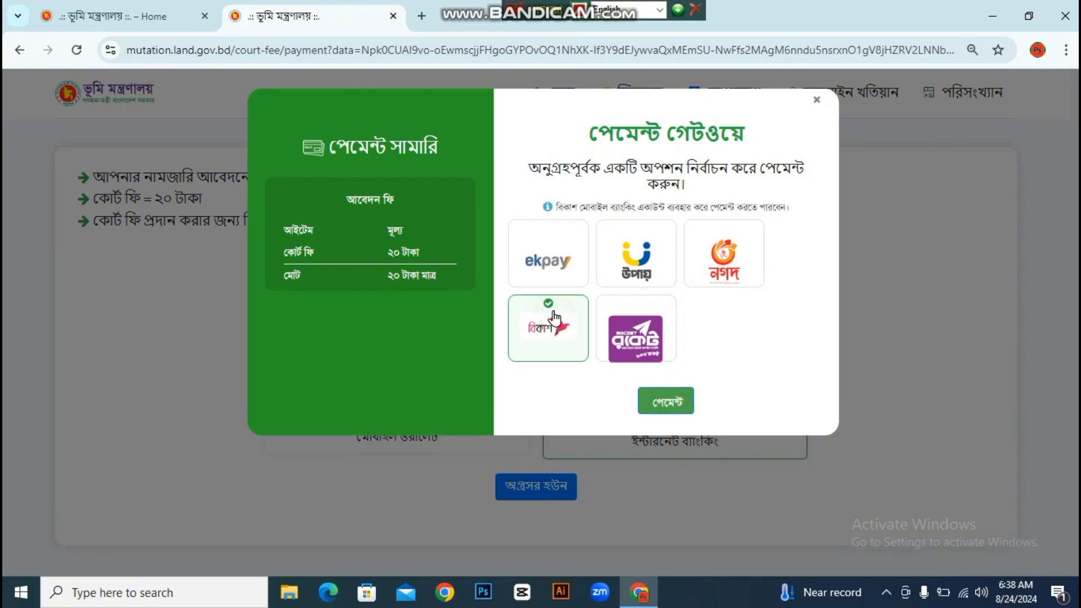
{"action": "left_click", "coordinate": [667, 403]}
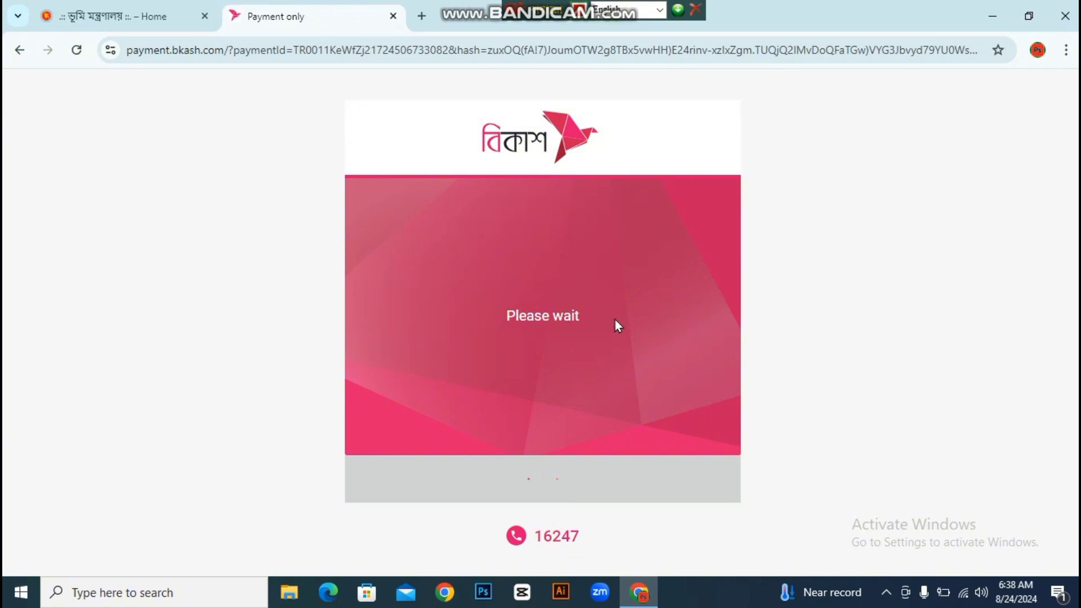
- Enter the payer's bKash account number, correcting the typos, and confirm it
{"action": "left_click", "coordinate": [553, 355]}
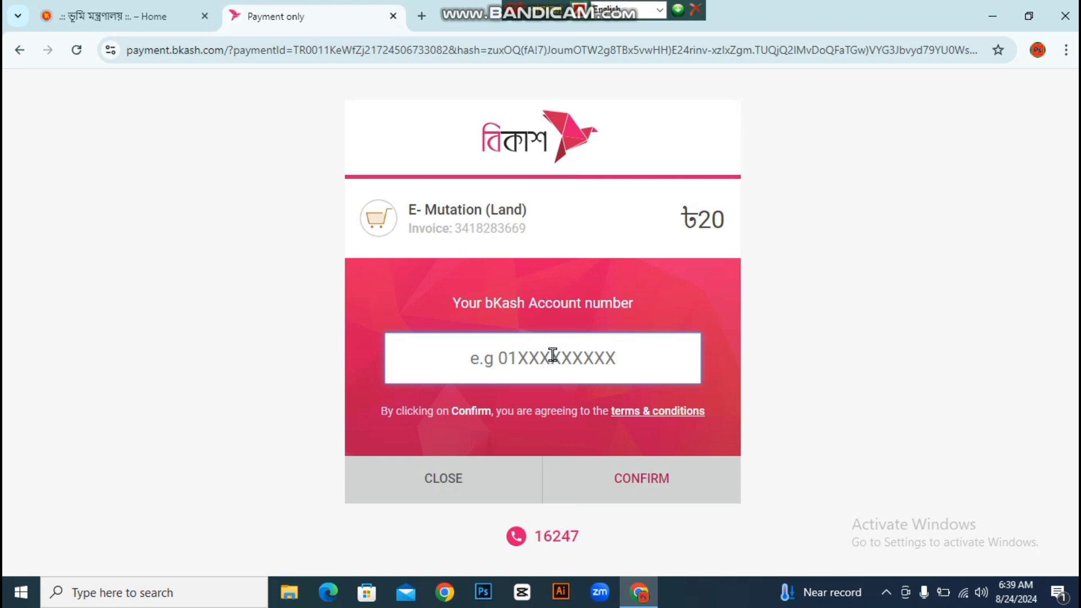
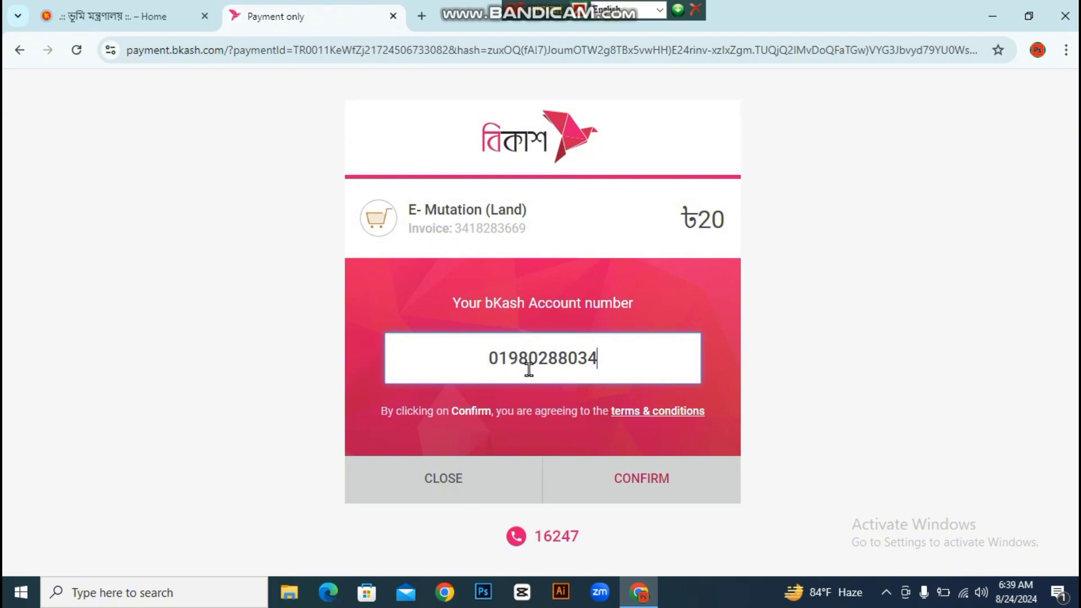
{"action": "left_click_drag", "start_coordinate": [634, 358], "coordinate": [391, 362]}
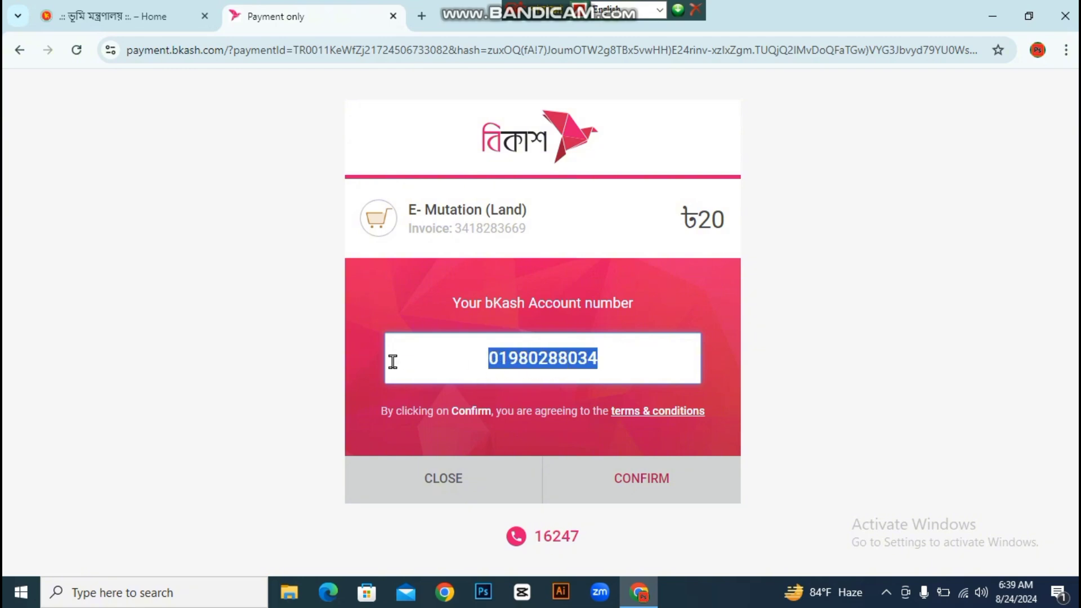
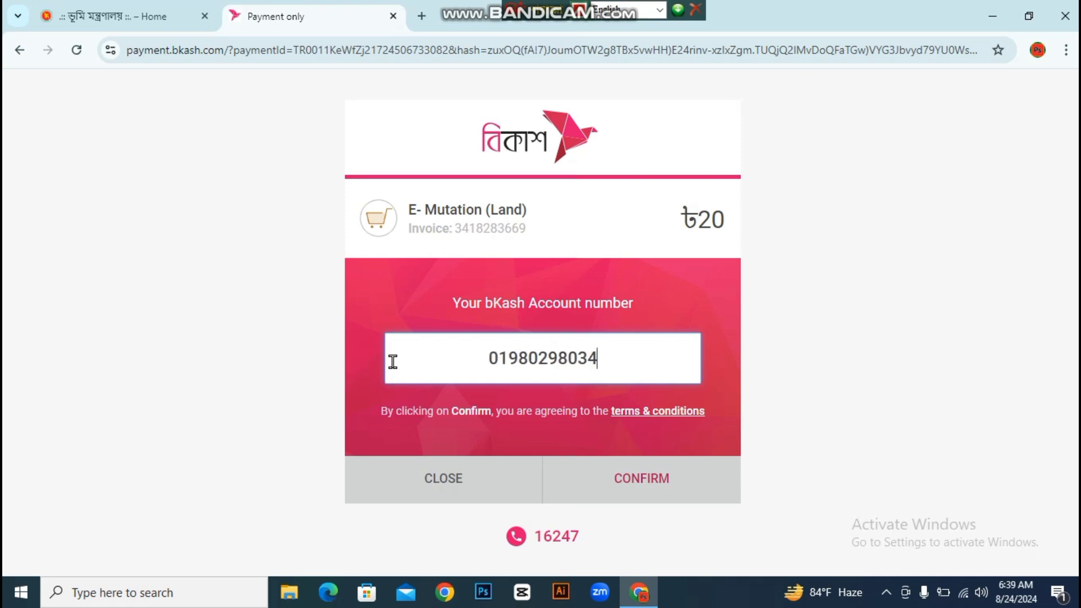
{"action": "left_click", "coordinate": [642, 477]}
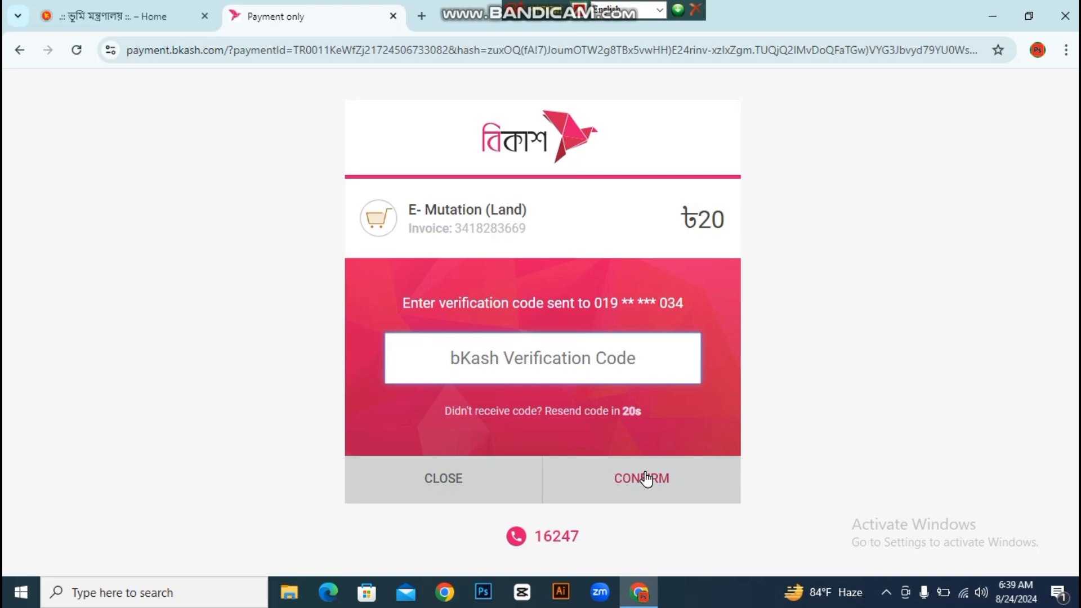
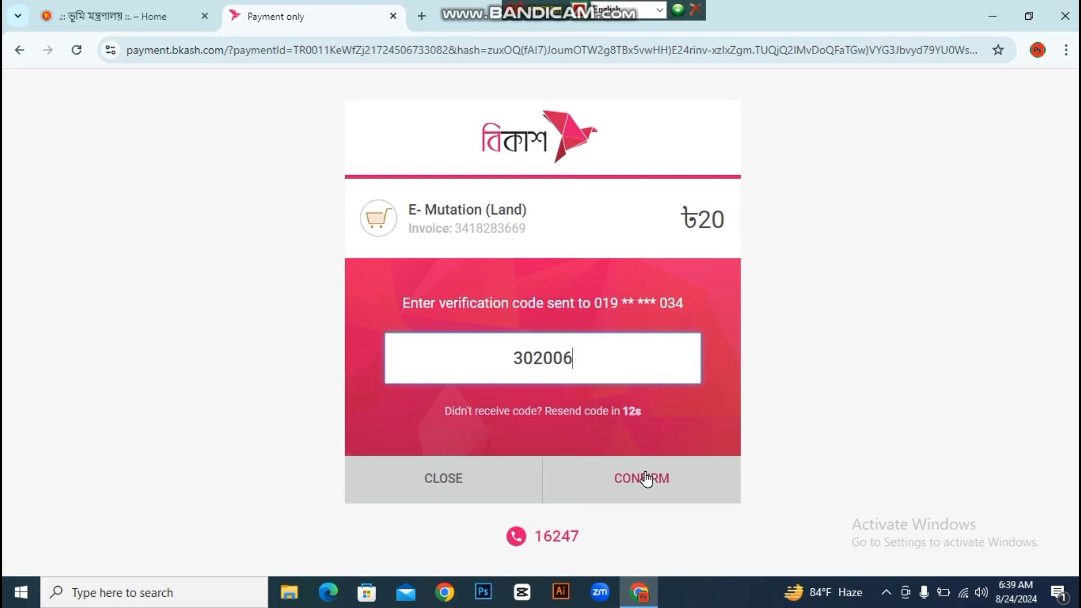
- Enter the bKash verification code and account PIN to pay the ৳20 court fee
{"action": "left_click", "coordinate": [658, 479]}
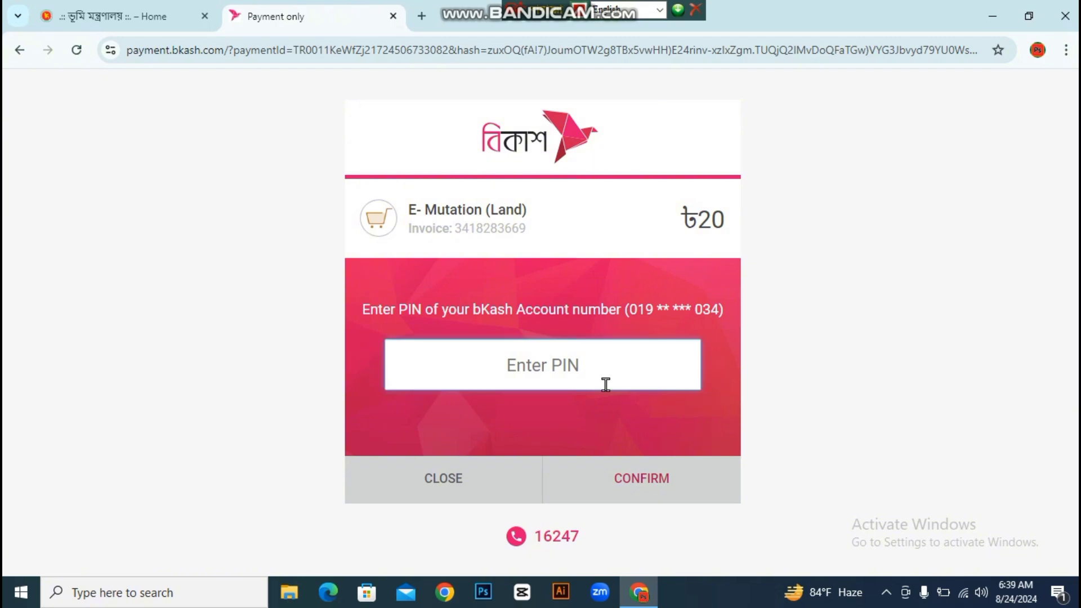
{"action": "key", "text": "Return"}
{"action": "type", "text": "••"}
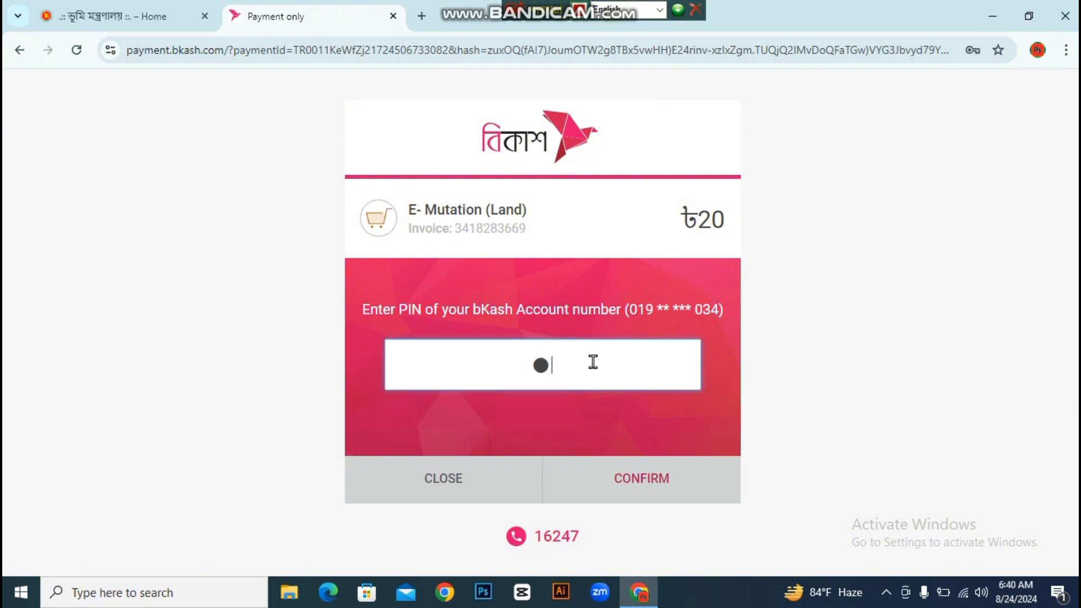
{"action": "type", "text": "••"}
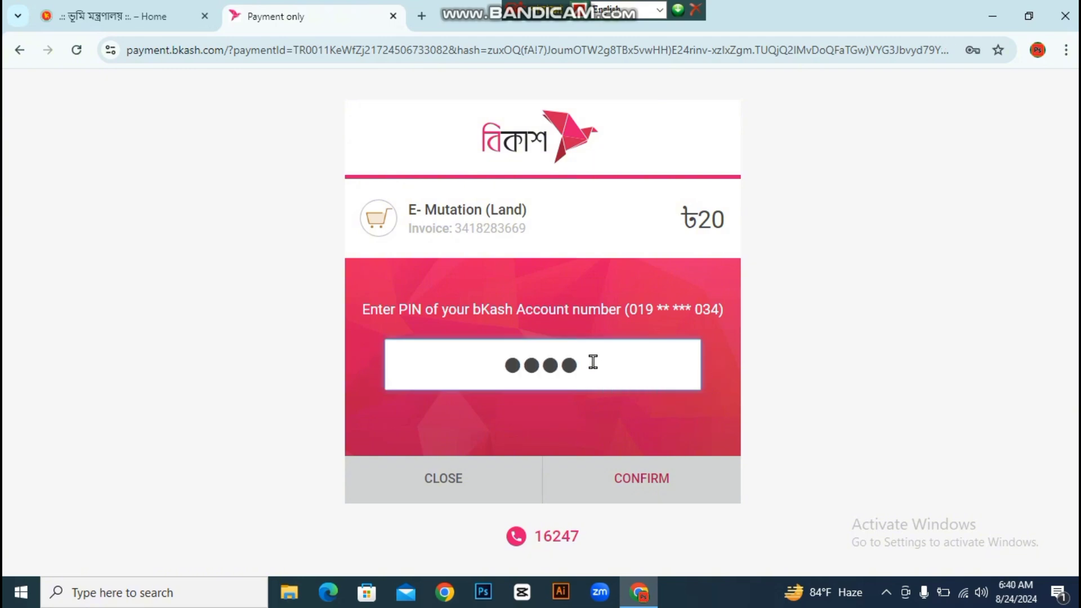
{"action": "type", "text": "•"}
{"action": "left_click", "coordinate": [622, 475]}
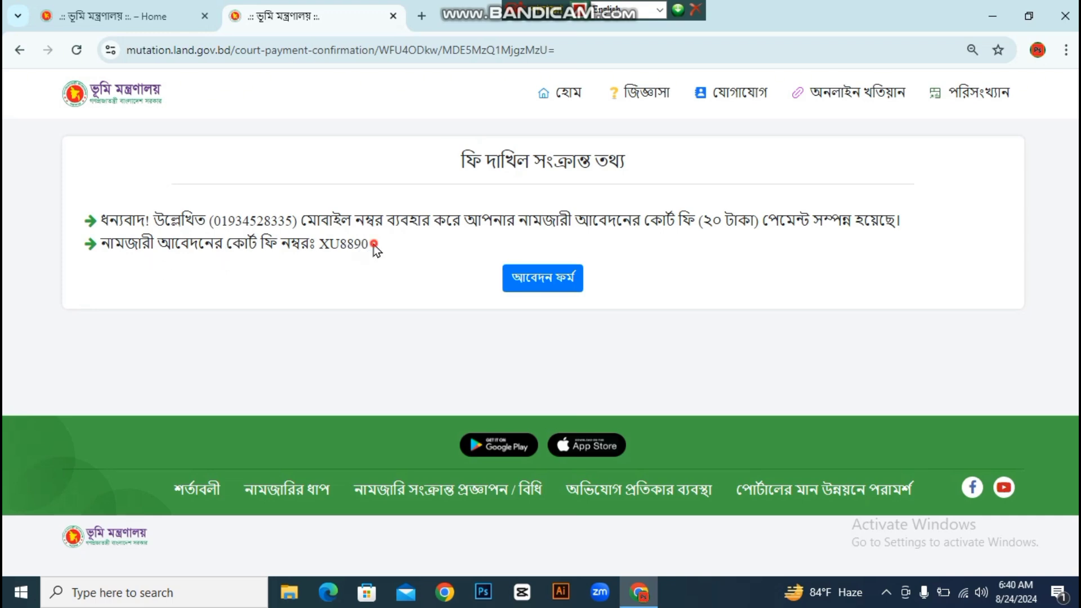
- Copy the issued court-fee number and paste it into the Namjari application form's court-fee field
{"action": "left_click_drag", "start_coordinate": [373, 244], "coordinate": [316, 244]}
{"action": "right_click", "coordinate": [346, 246]}
{"action": "left_click", "coordinate": [366, 262]}
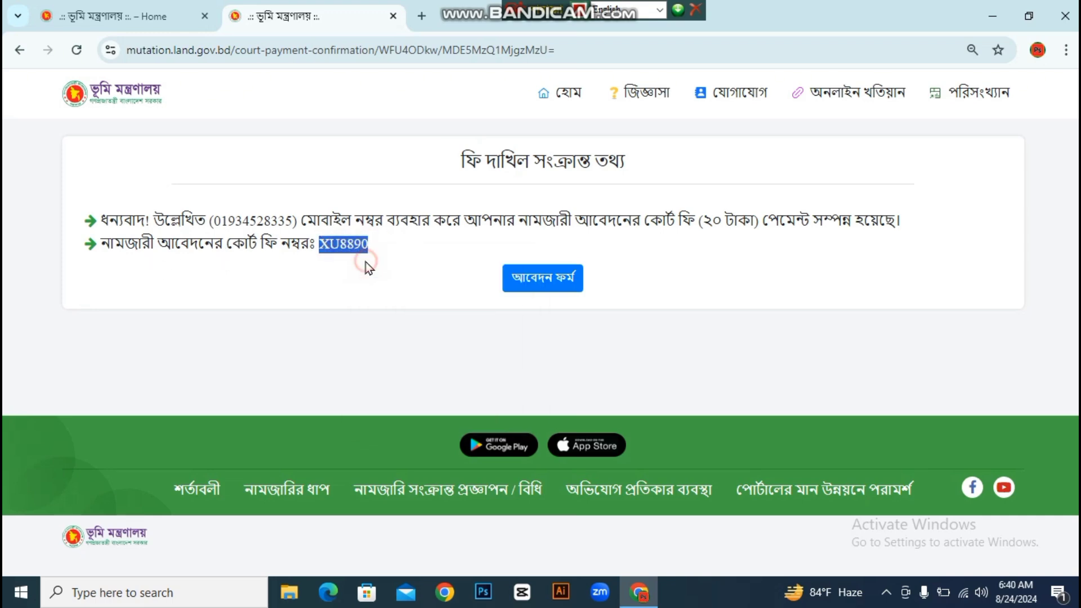
{"action": "left_click", "coordinate": [555, 290]}
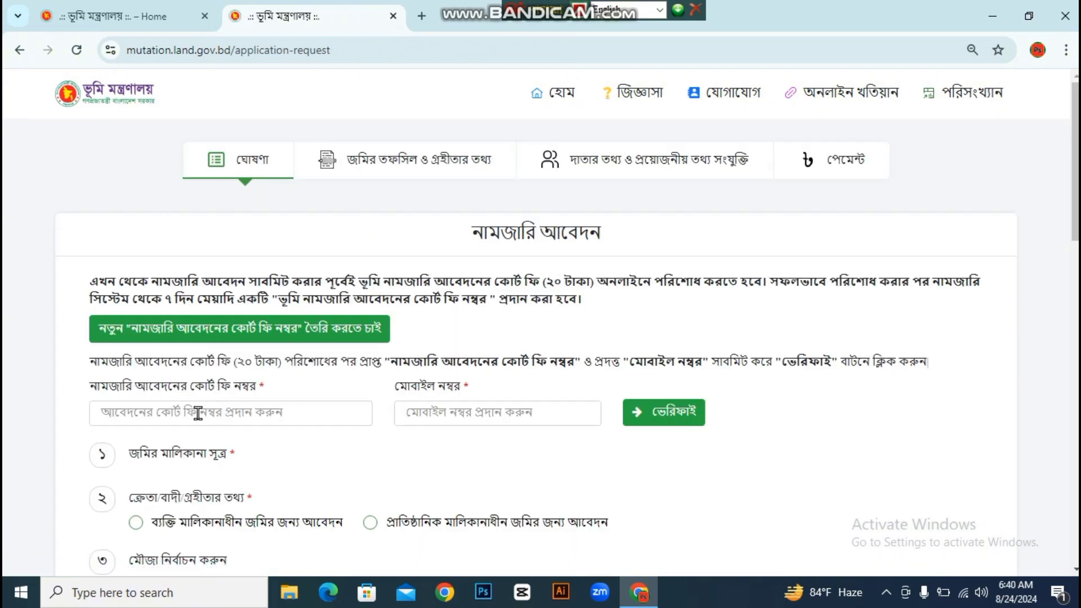
{"action": "left_click", "coordinate": [250, 420]}
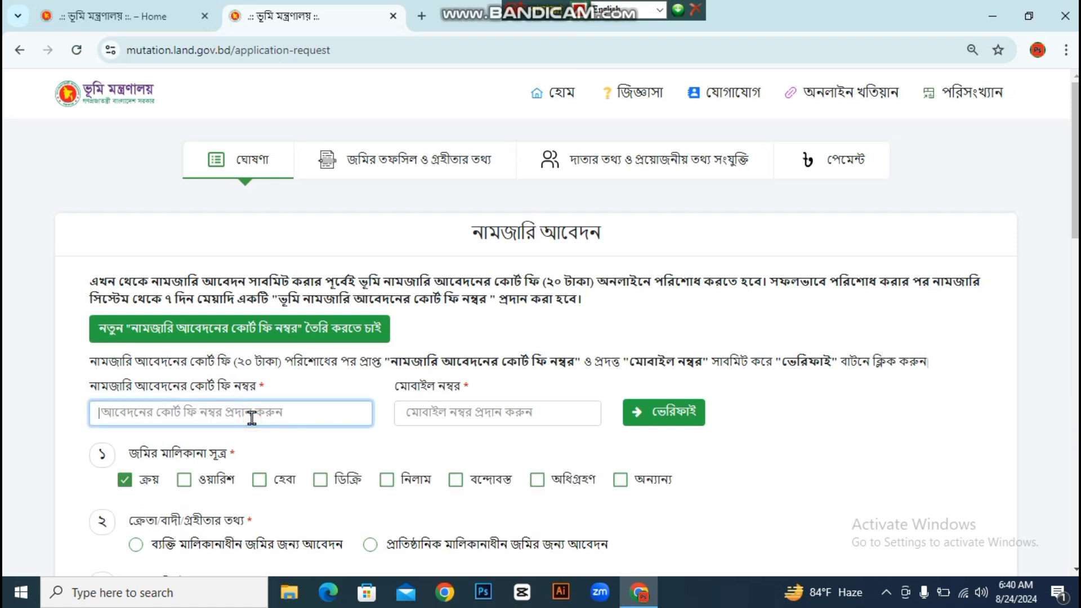
{"action": "left_click", "coordinate": [252, 418]}
{"action": "key", "text": "ctrl+v"}
- Fill in the mobile number and try verifying, then erase and retype the mobile number
{"action": "left_click", "coordinate": [453, 412]}
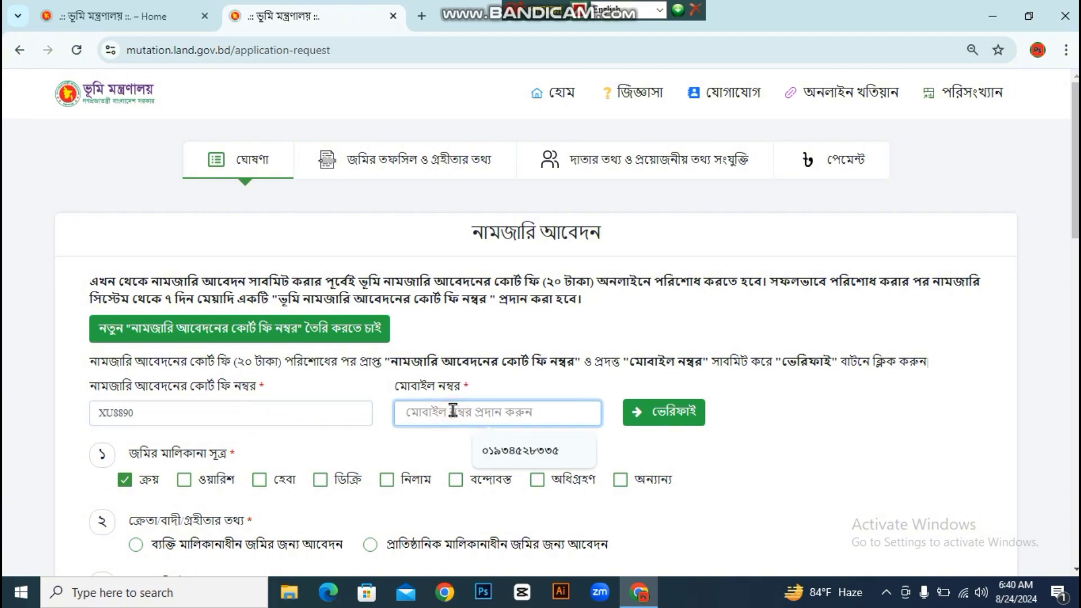
{"action": "left_click", "coordinate": [513, 450]}
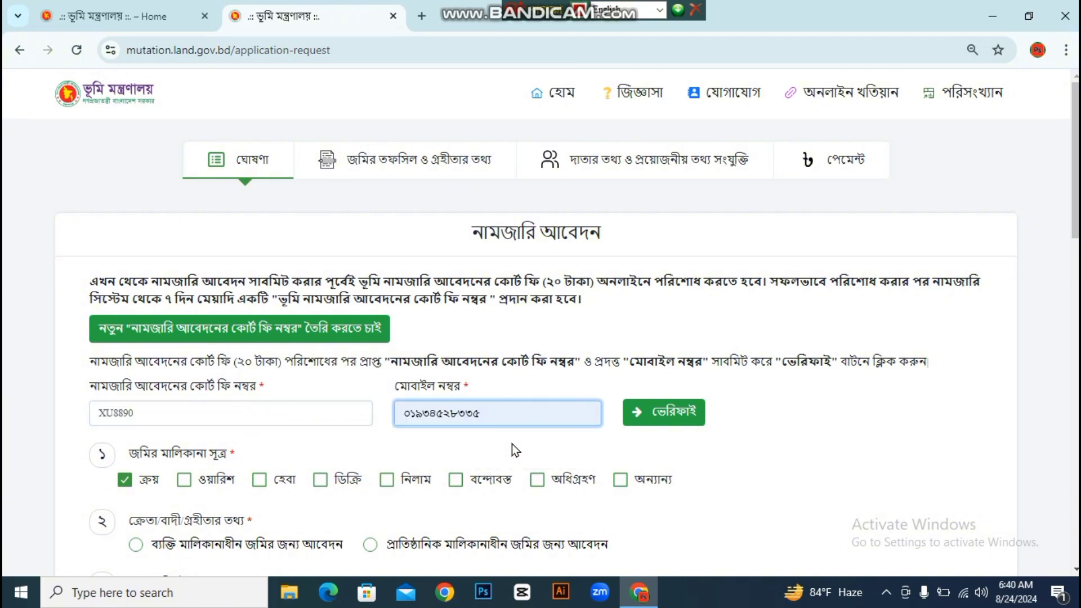
{"action": "left_click", "coordinate": [676, 418]}
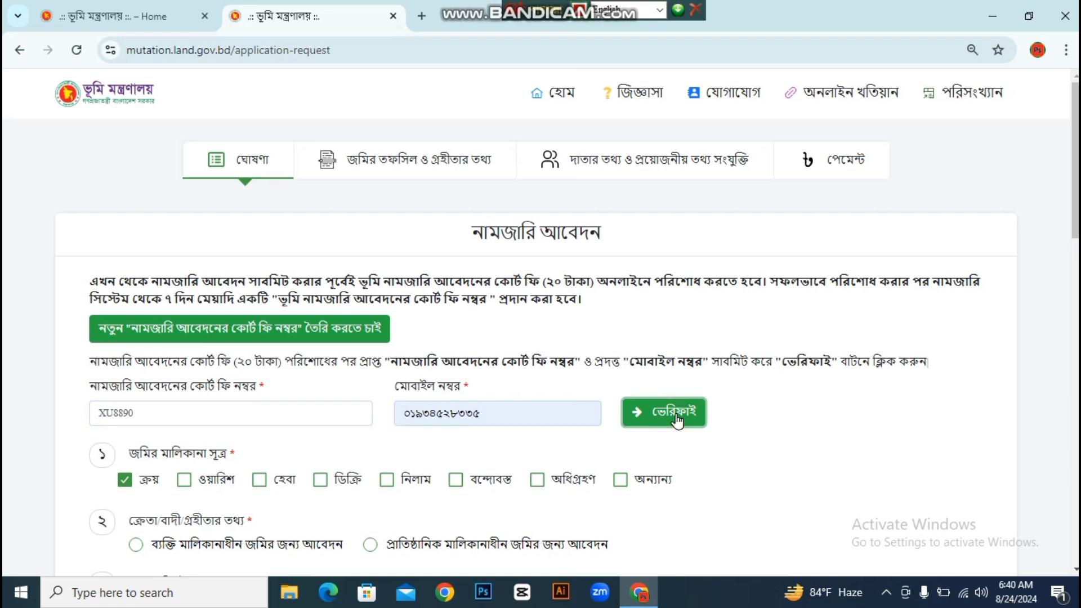
{"action": "left_click", "coordinate": [677, 416]}
{"action": "left_click", "coordinate": [558, 414]}
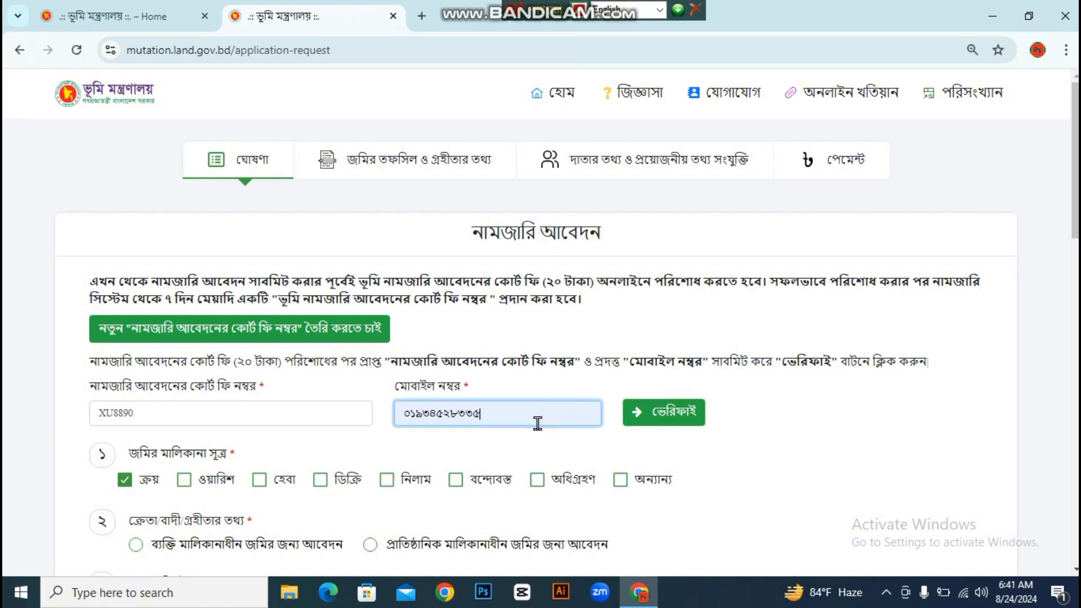
{"action": "key", "text": "BackSpace"}
{"action": "key", "text": "BackSpace"}
{"action": "key", "text": "BackSpace"}
{"action": "key", "text": "BackSpace"}
{"action": "key", "text": "BackSpace"}
{"action": "key", "text": "BackSpace"}
{"action": "key", "text": "BackSpace"}
{"action": "key", "text": "BackSpace"}
{"action": "key", "text": "BackSpace"}
{"action": "key", "text": "BackSpace"}
{"action": "key", "text": "BackSpace"}
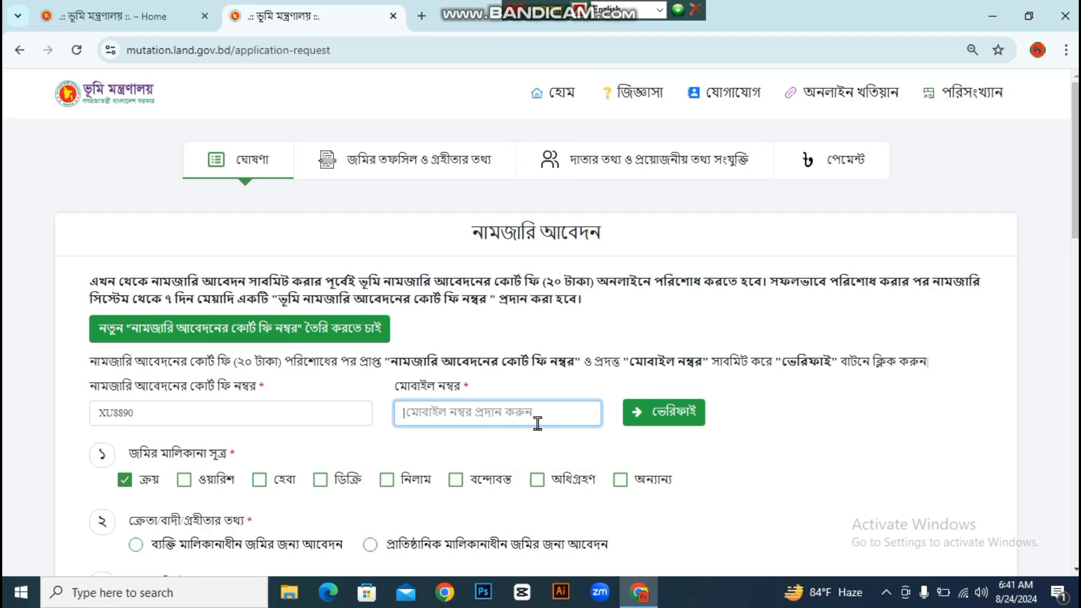
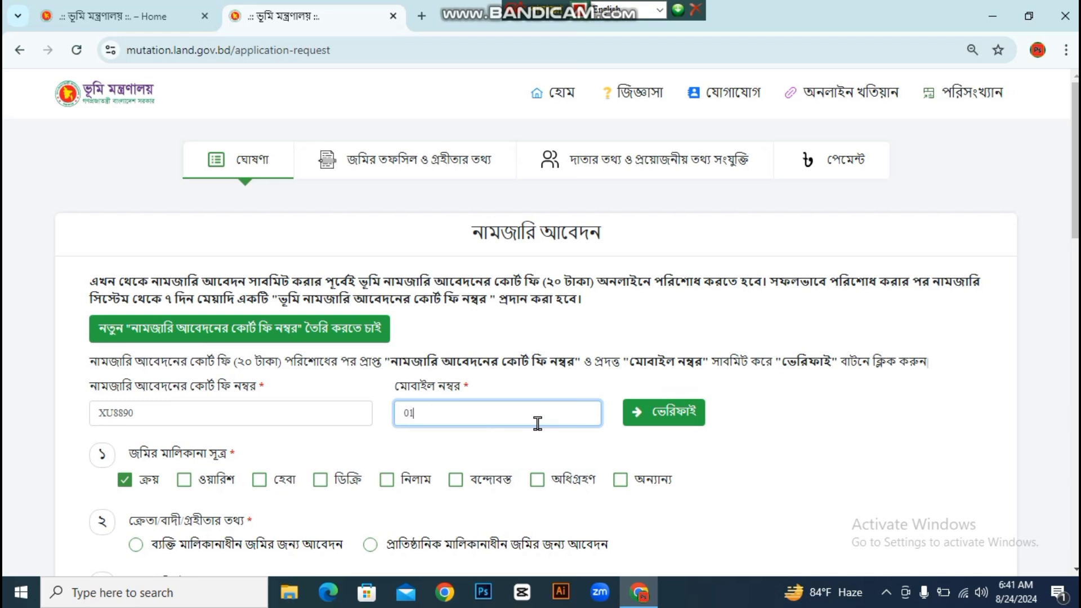
- Verify the court fee, then select ওয়ারিশ, ব্যক্তি মালিকানাধীন, NID হ্যাঁ and গ্রহীতা
{"action": "left_click", "coordinate": [656, 415]}
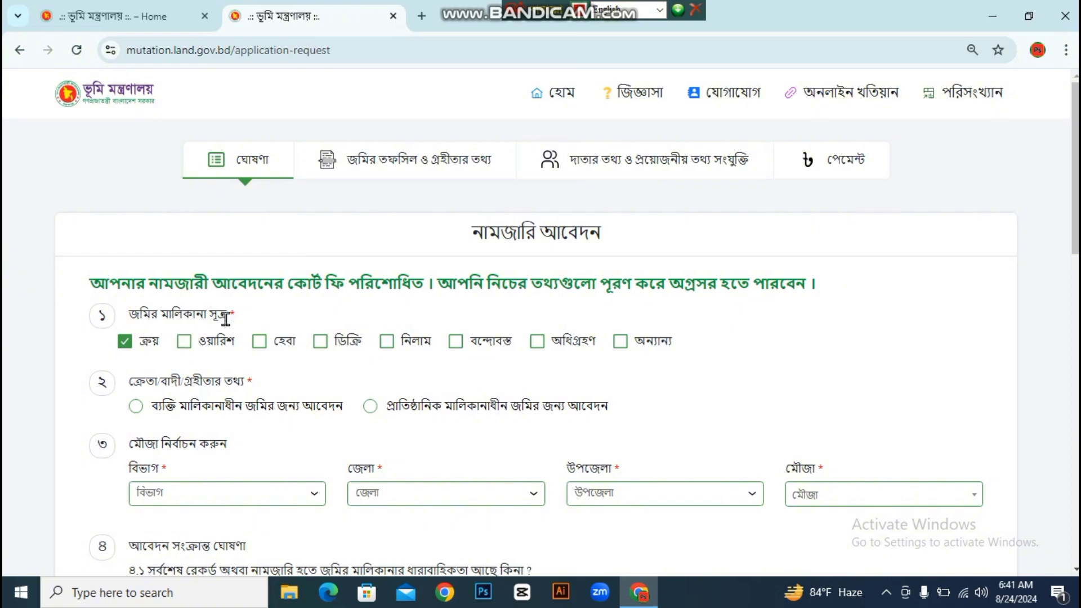
{"action": "left_click", "coordinate": [183, 342]}
{"action": "left_click", "coordinate": [126, 342]}
{"action": "left_click", "coordinate": [135, 406]}
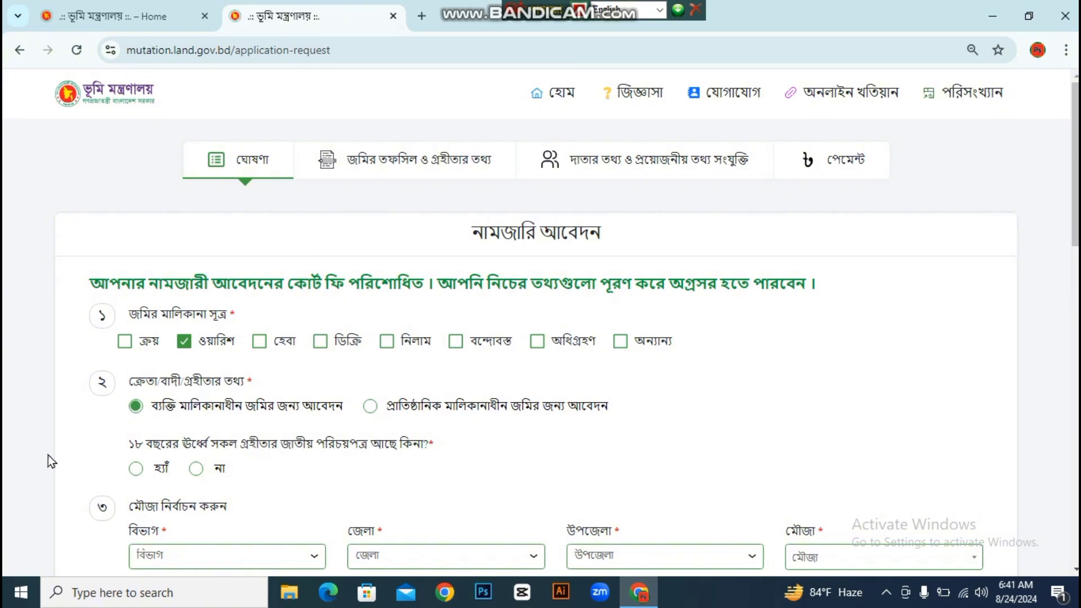
{"action": "left_click", "coordinate": [137, 472]}
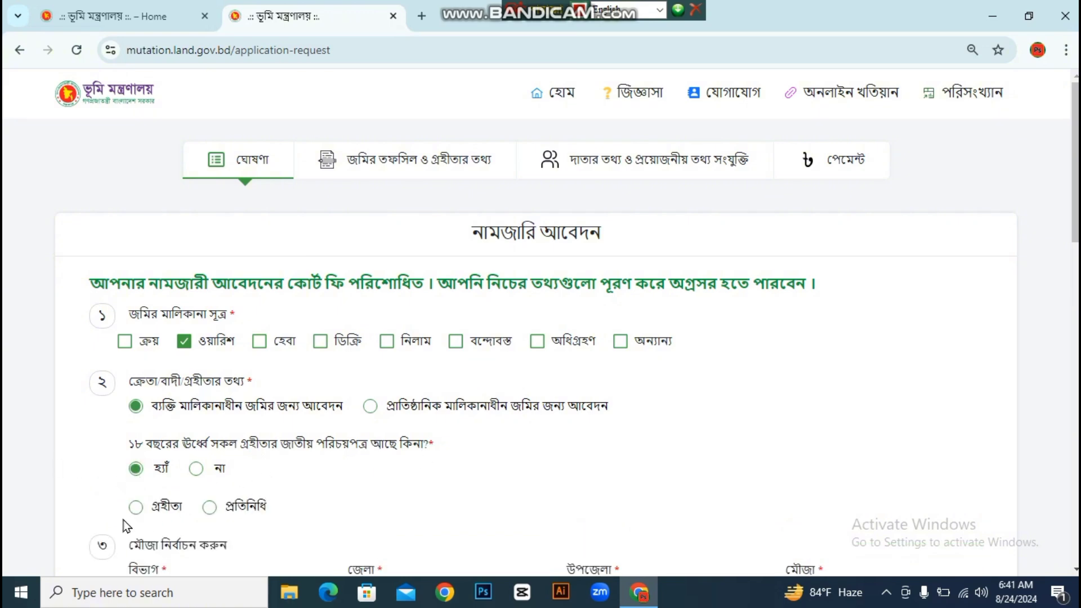
{"action": "left_click", "coordinate": [135, 507]}
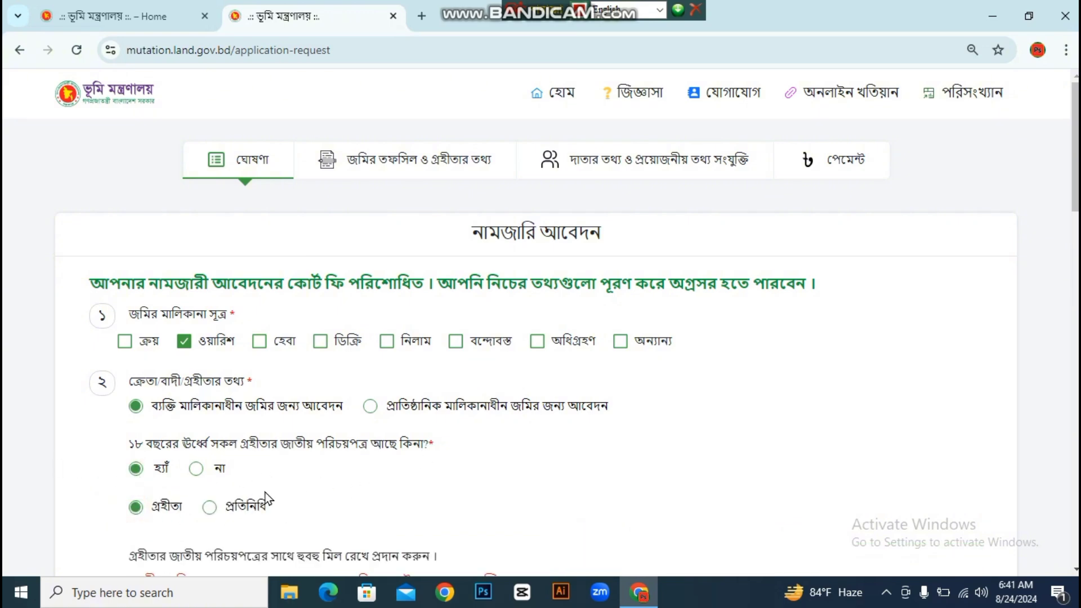
{"action": "left_click_drag", "start_coordinate": [1076, 127], "coordinate": [1076, 178]}
{"action": "left_click", "coordinate": [214, 432]}
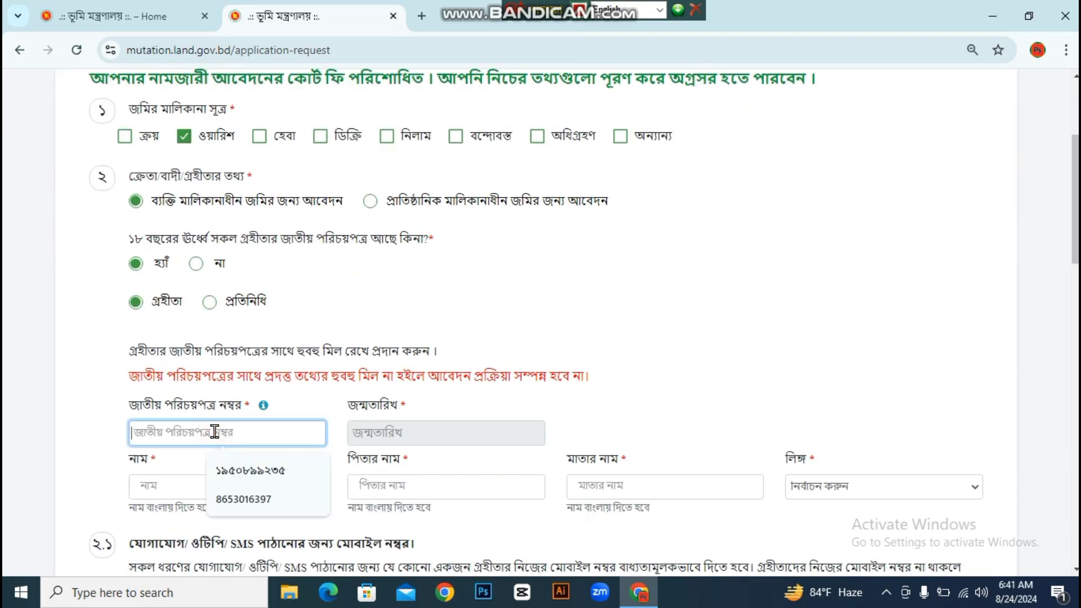
{"action": "left_click", "coordinate": [232, 499]}
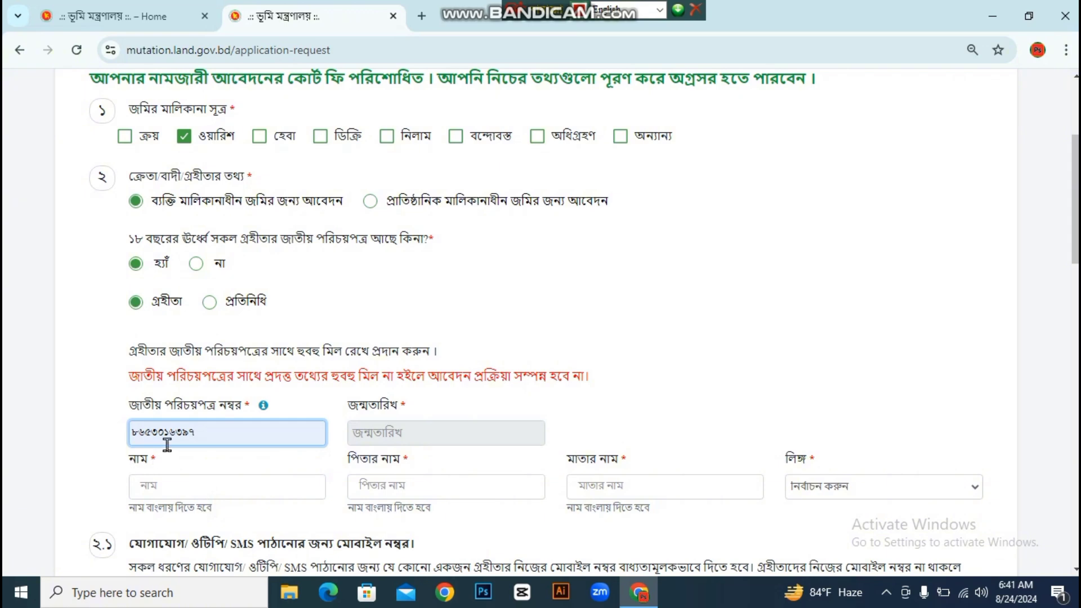
{"action": "left_click", "coordinate": [379, 435]}
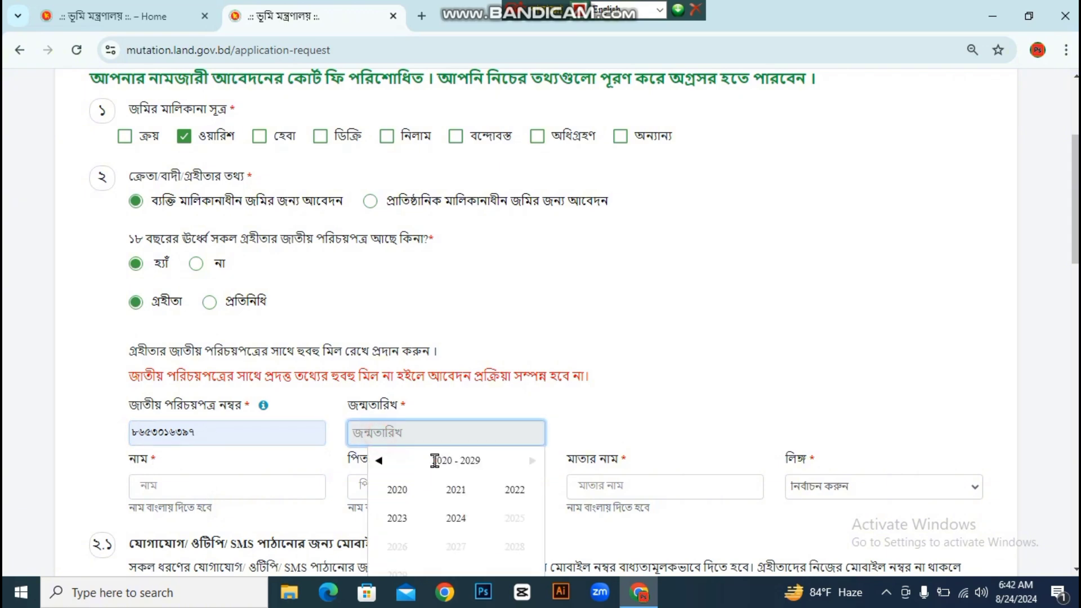
{"action": "left_click", "coordinate": [379, 461]}
{"action": "left_click", "coordinate": [378, 461]}
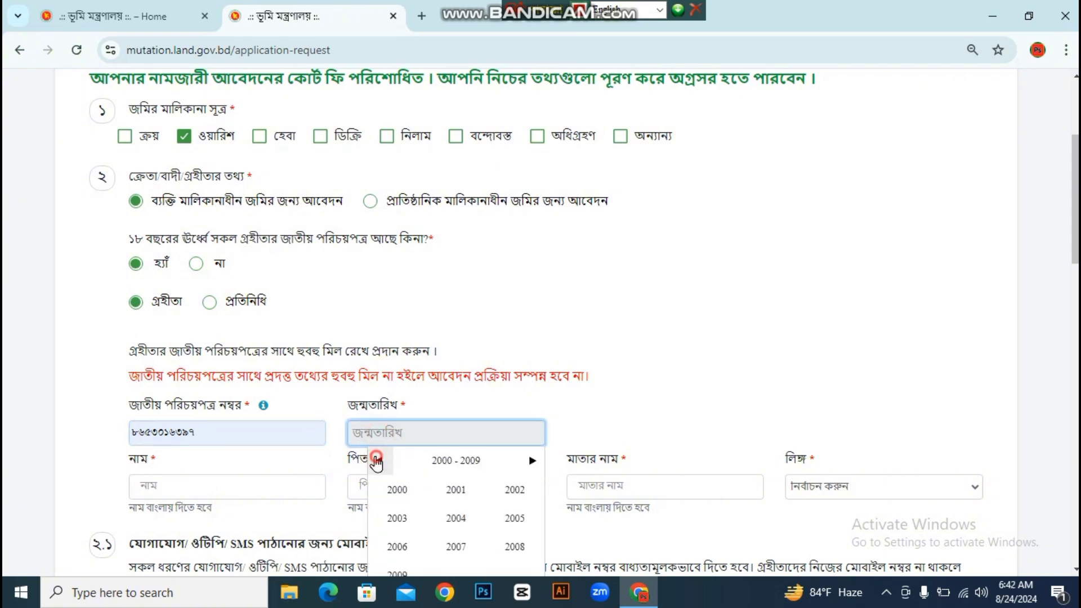
{"action": "left_click", "coordinate": [377, 461]}
{"action": "left_click", "coordinate": [377, 461]}
{"action": "left_click", "coordinate": [378, 461]}
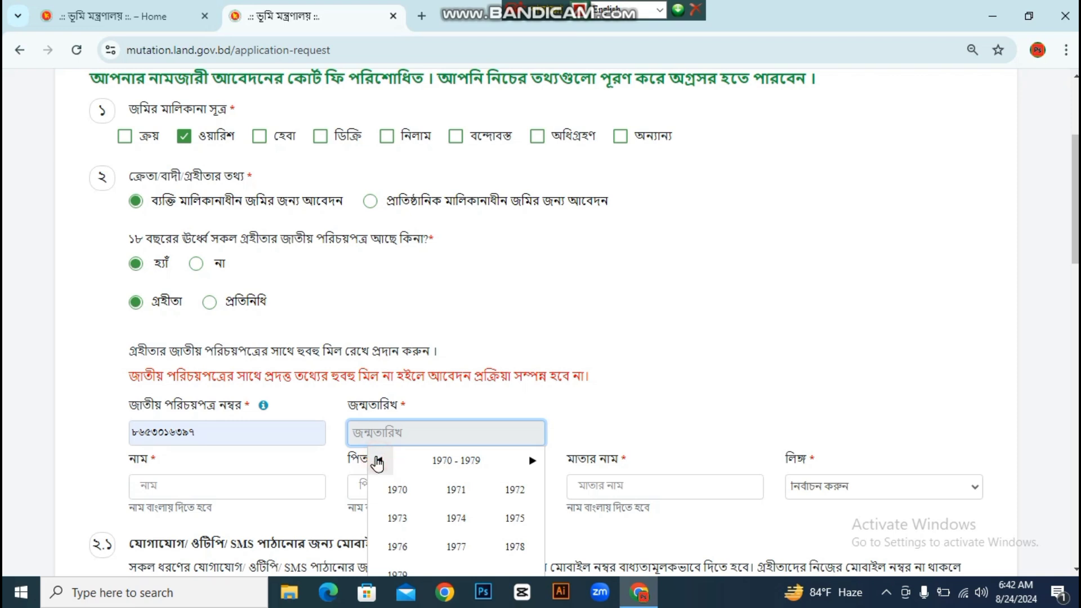
{"action": "left_click", "coordinate": [377, 461]}
{"action": "left_click", "coordinate": [377, 461]}
{"action": "left_click", "coordinate": [522, 551]}
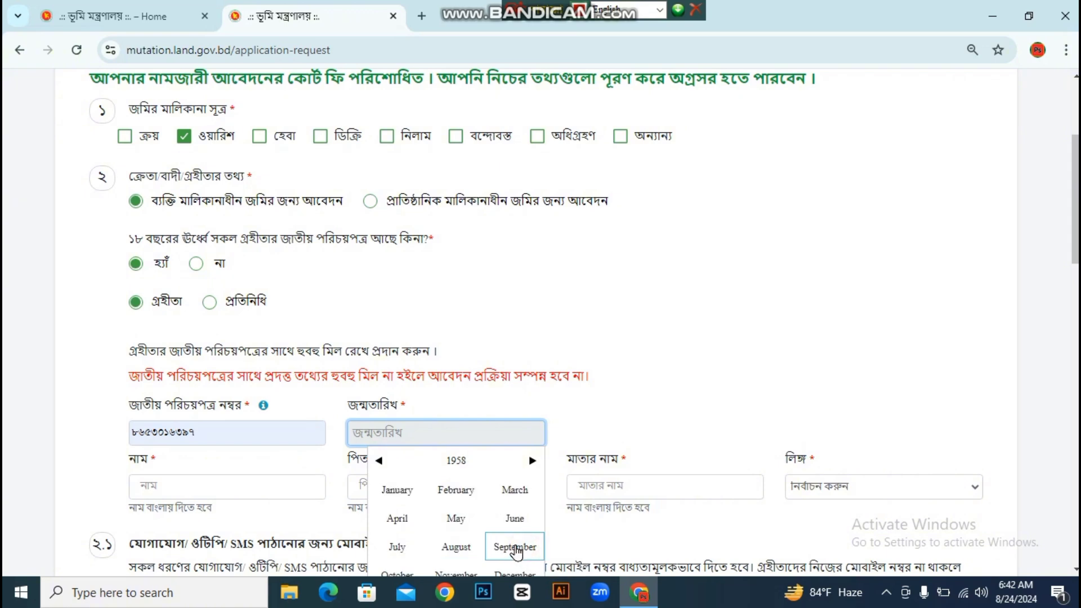
{"action": "left_click", "coordinate": [397, 519]}
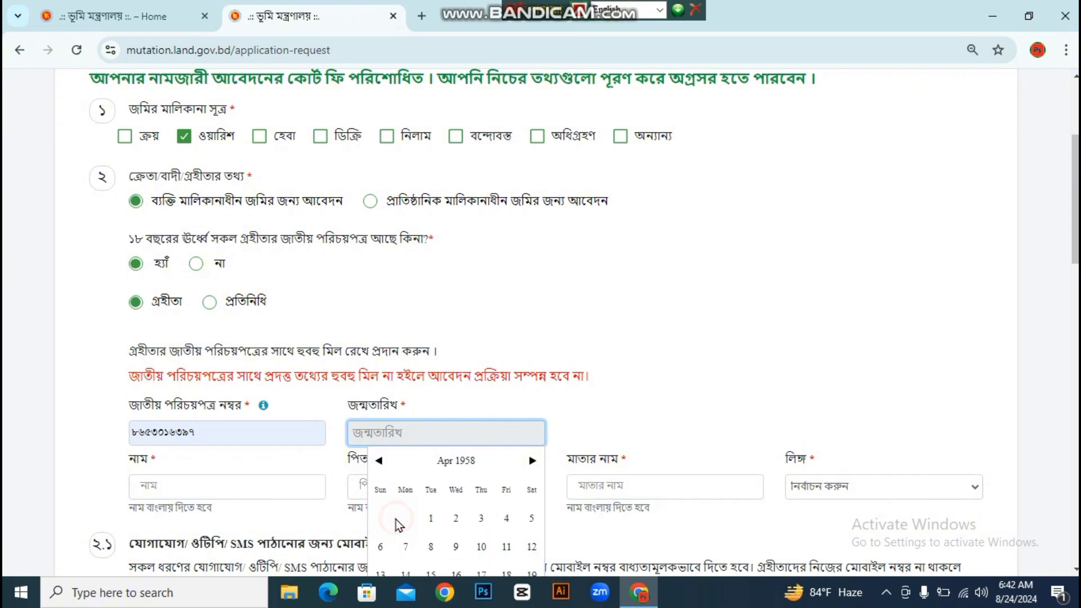
{"action": "left_click", "coordinate": [481, 547]}
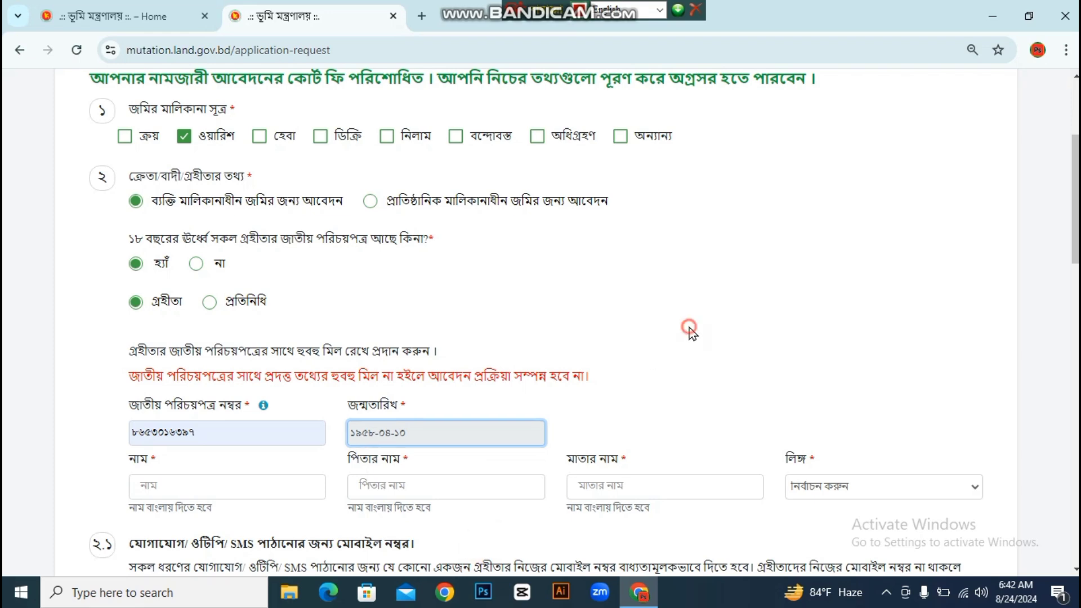
{"action": "scroll", "coordinate": [228, 389], "scroll_direction": "down", "scroll_amount": 3}
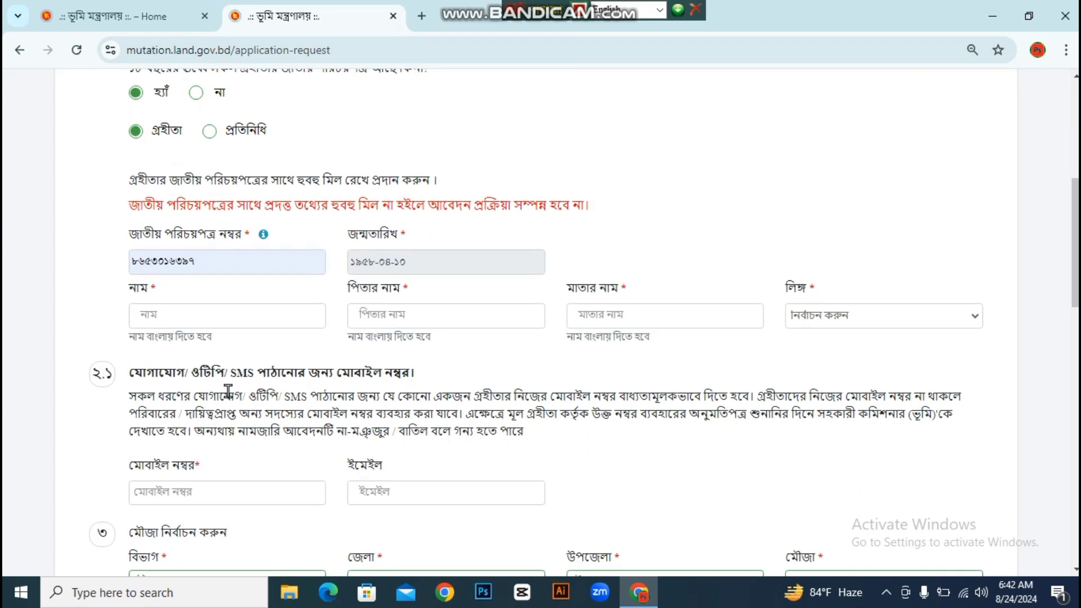
- Enter the recipient's, father's and mother's names in Bengali
{"action": "left_click", "coordinate": [241, 323]}
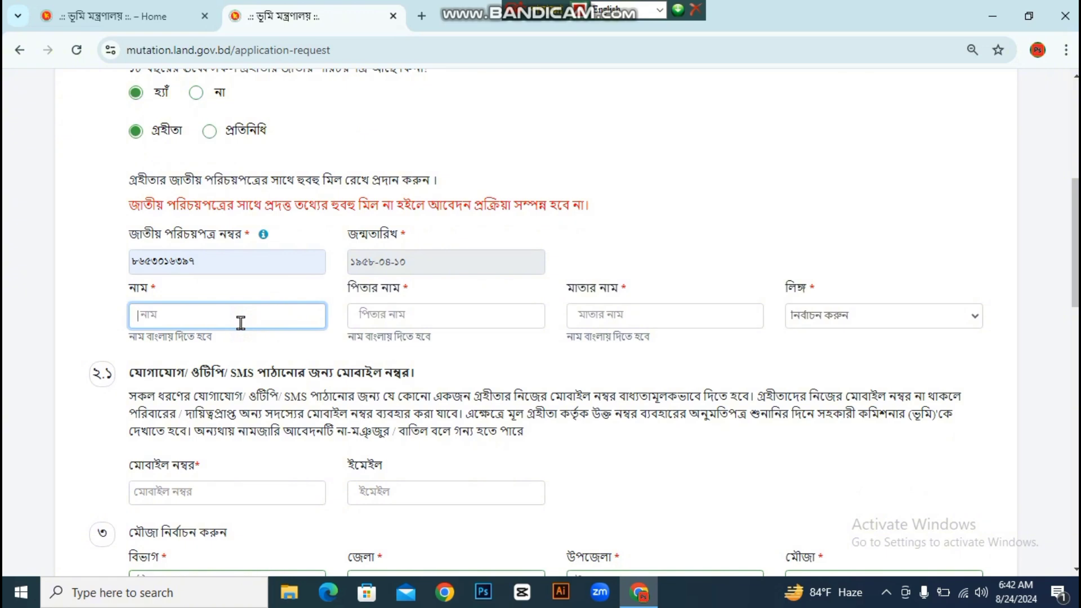
{"action": "key", "text": "ctrl+alt+v"}
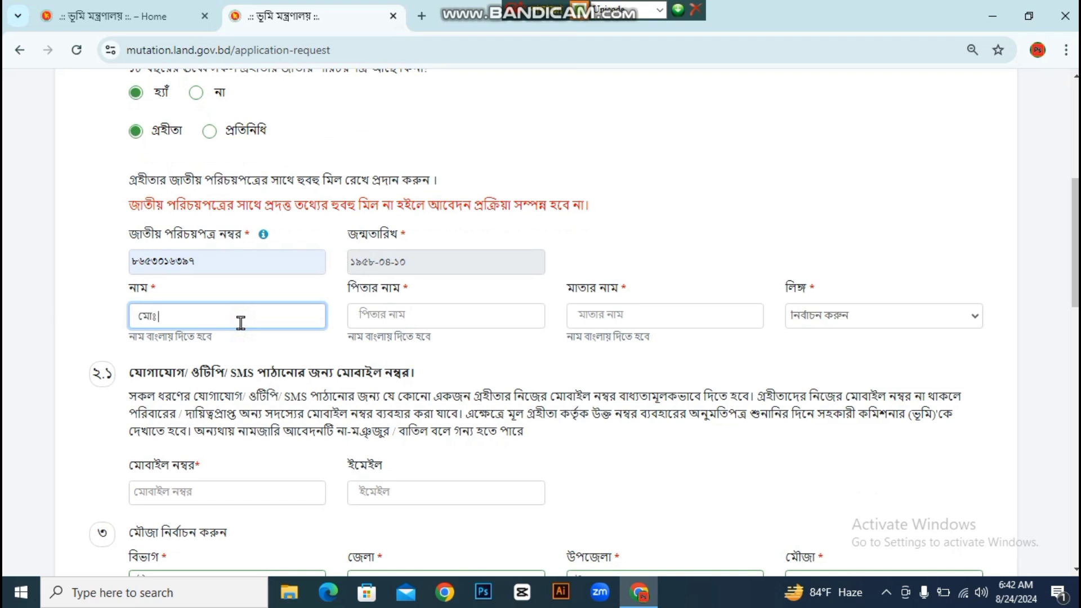
{"action": "key", "text": "Tab"}
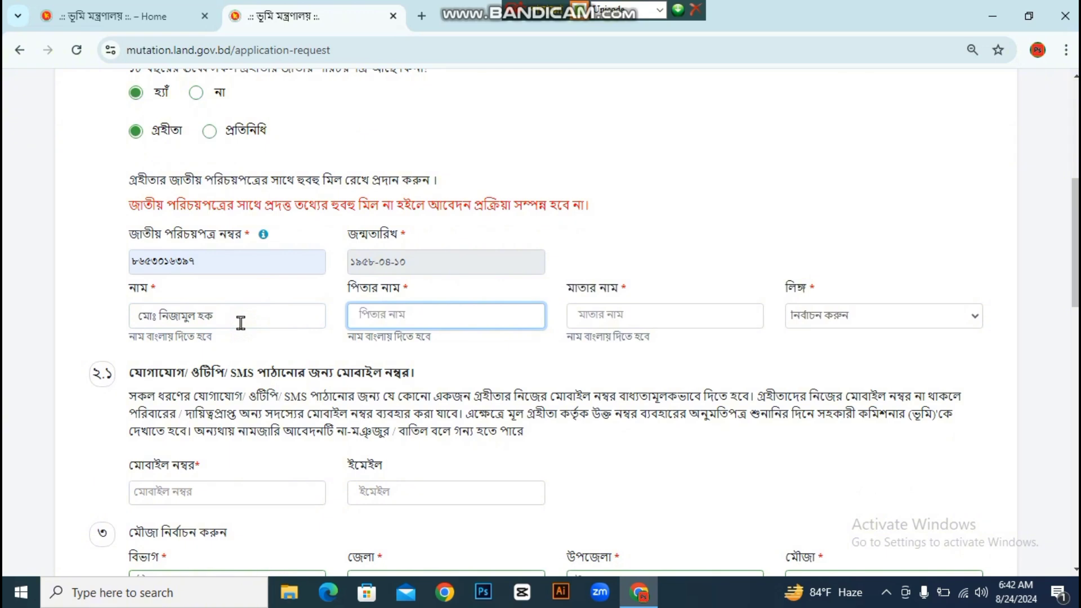
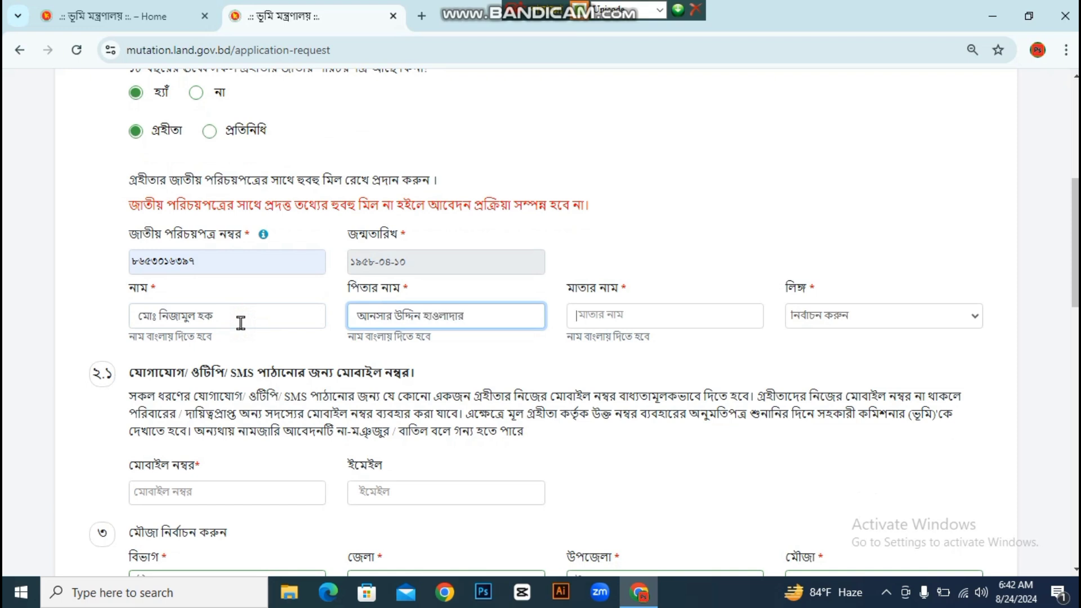
{"action": "key", "text": "Tab"}
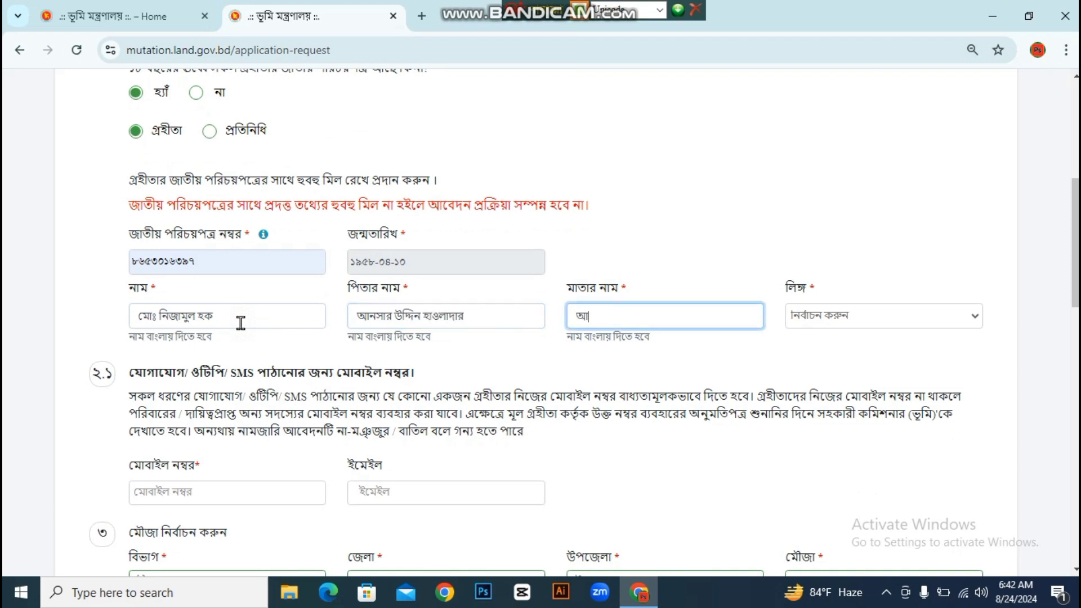
- Set gender to পুরুষ and enter the contact mobile number
{"action": "left_click", "coordinate": [840, 319]}
{"action": "left_click", "coordinate": [840, 354]}
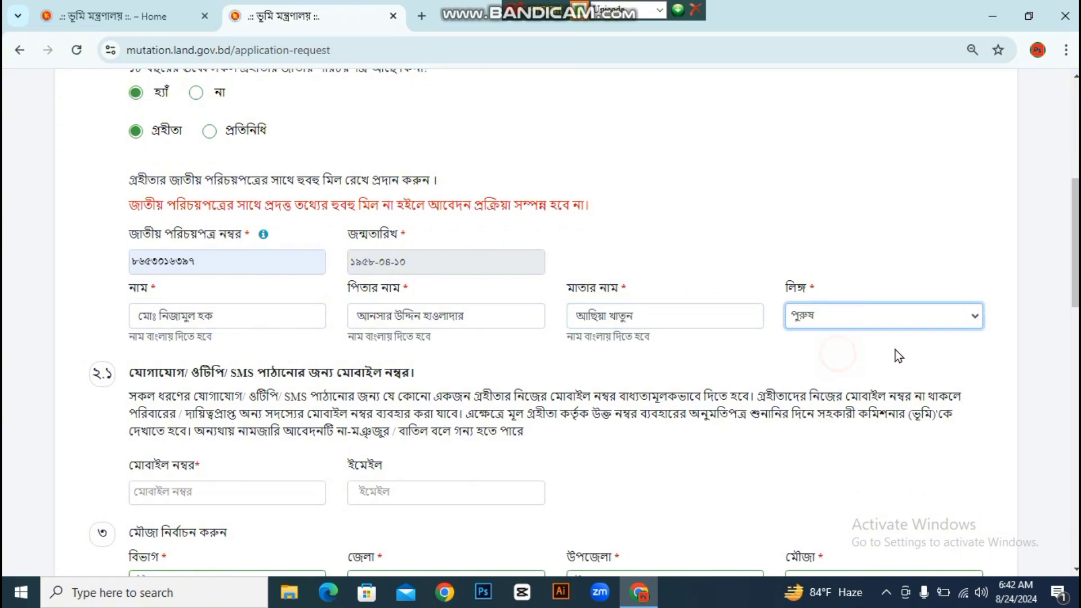
{"action": "scroll", "coordinate": [214, 420], "scroll_direction": "down", "scroll_amount": 1}
{"action": "left_click", "coordinate": [214, 415]}
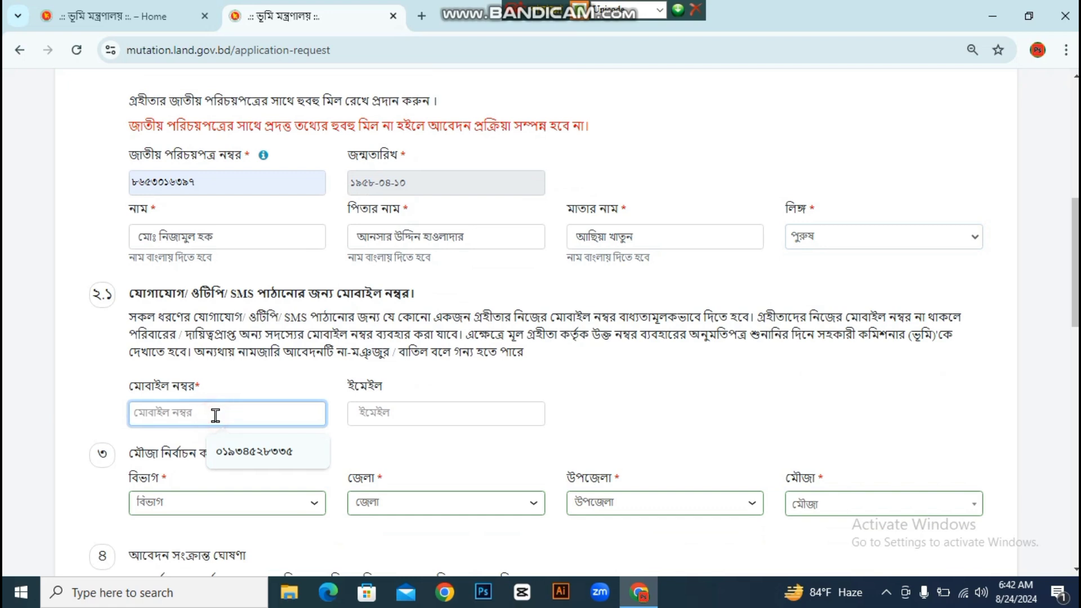
{"action": "left_click", "coordinate": [249, 453]}
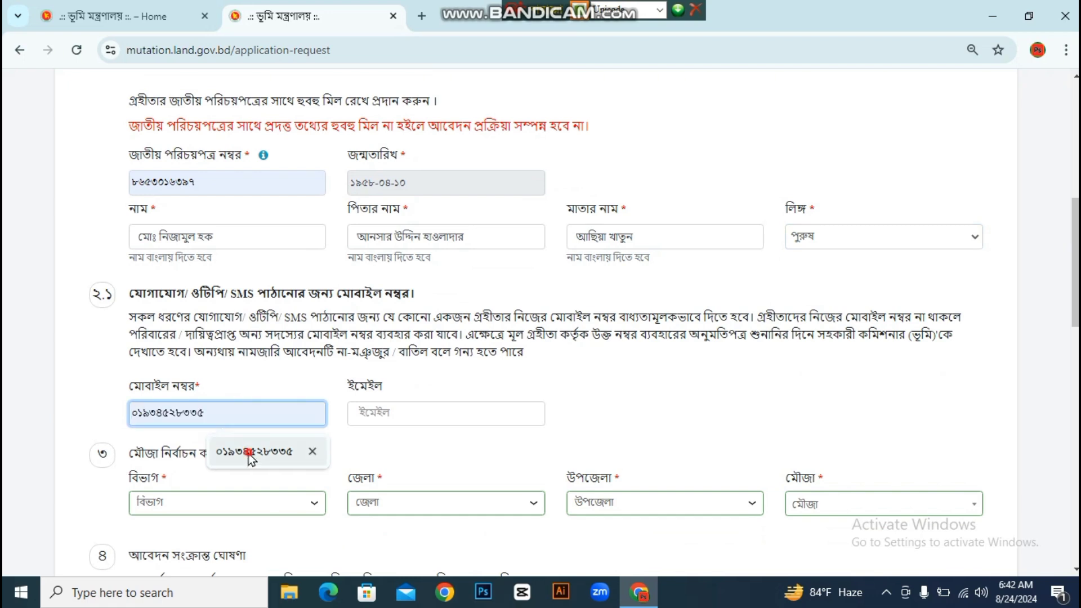
{"action": "left_click", "coordinate": [249, 453]}
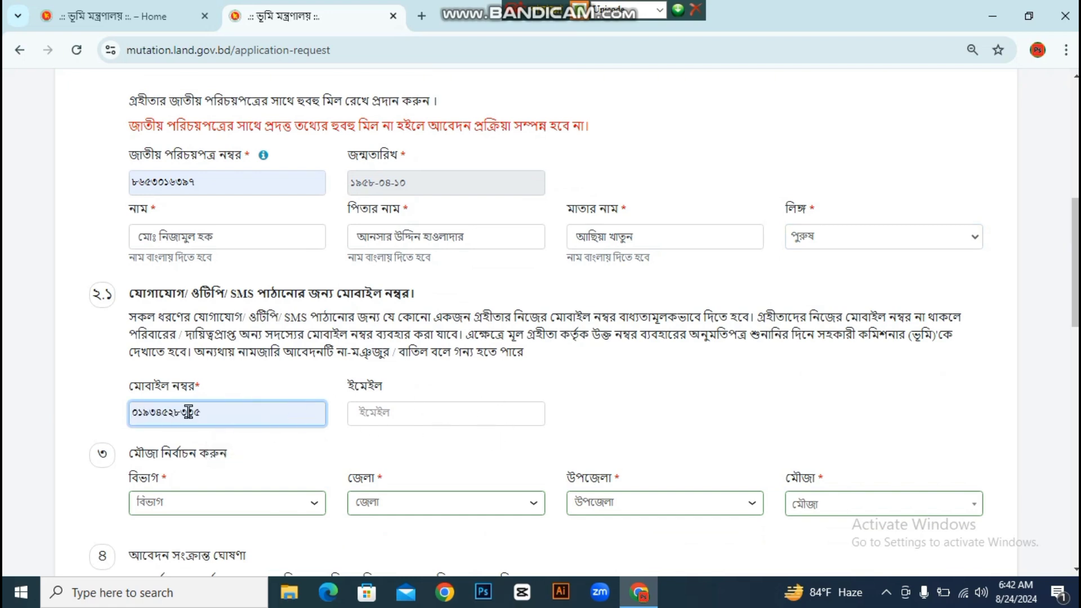
{"action": "double_click", "coordinate": [217, 415]}
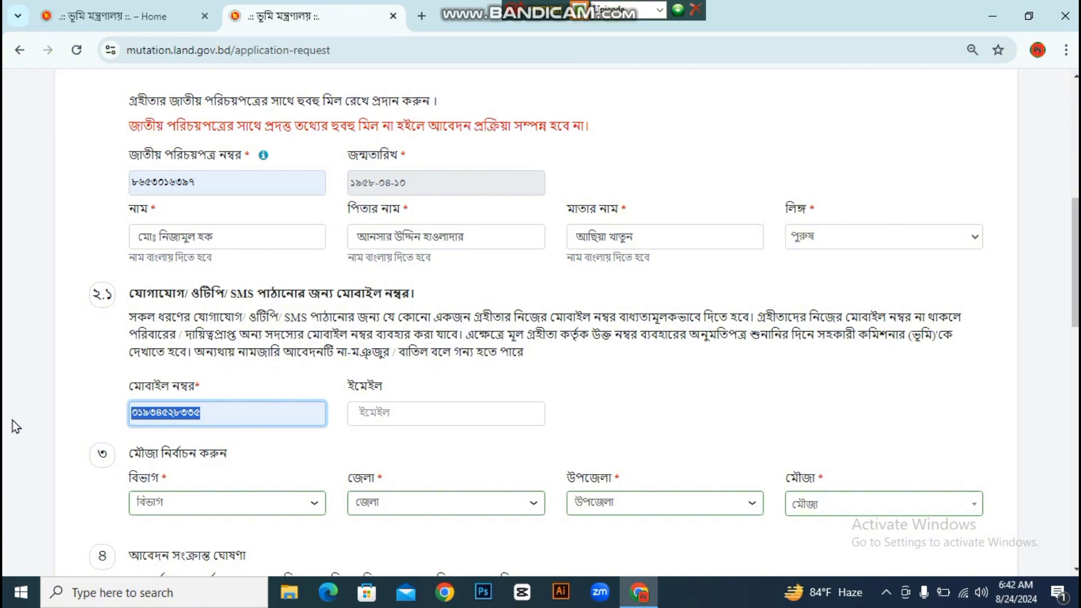
{"action": "key", "text": "ctrl+alt+v"}
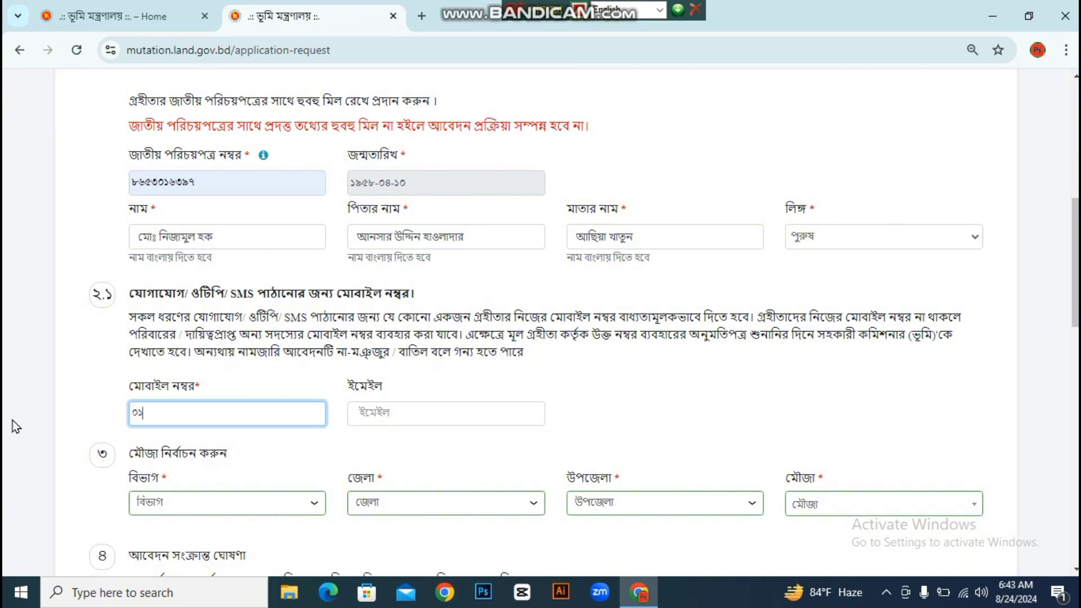
- Choose division ঢাকা, district মাদারীপুর and upazila কালকিনি for the land
{"action": "left_click", "coordinate": [612, 405]}
{"action": "scroll", "coordinate": [301, 299], "scroll_direction": "down", "scroll_amount": 3}
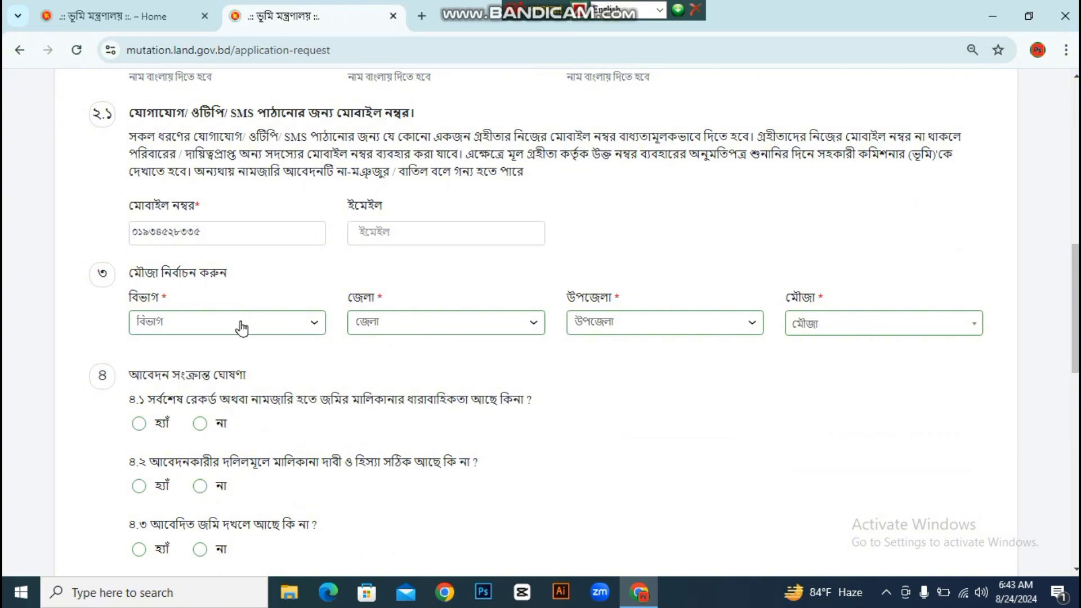
{"action": "left_click", "coordinate": [203, 329]}
{"action": "left_click", "coordinate": [186, 390]}
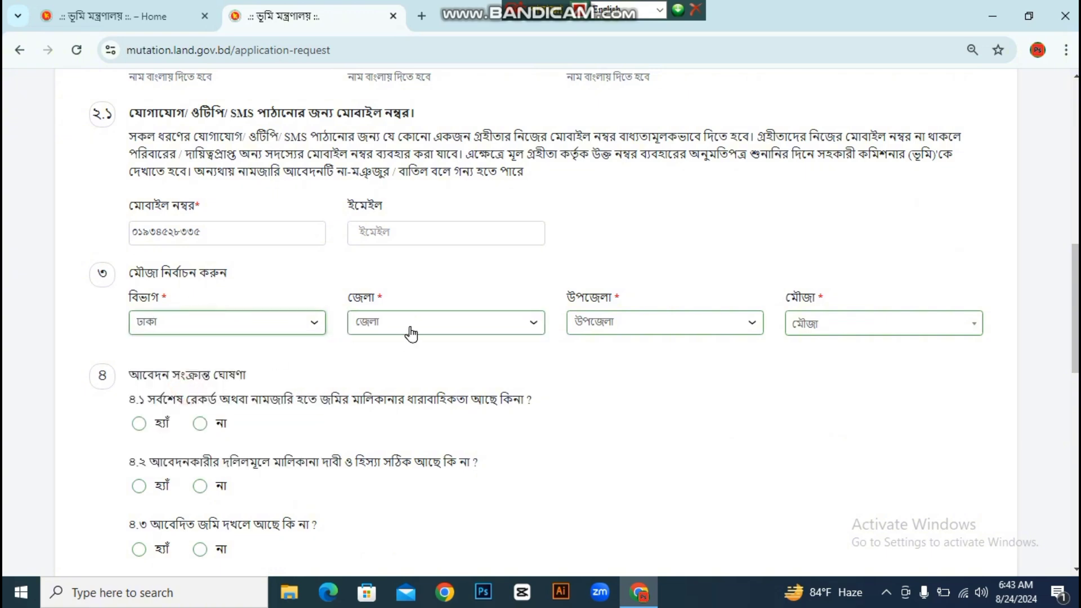
{"action": "left_click", "coordinate": [411, 334]}
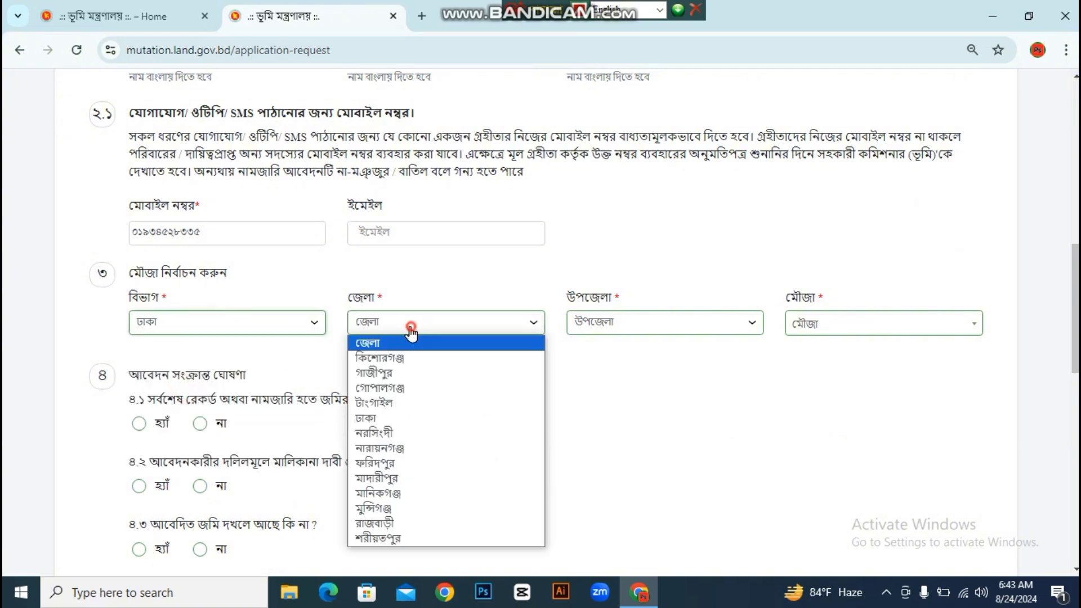
{"action": "left_click", "coordinate": [401, 479]}
{"action": "left_click", "coordinate": [640, 329]}
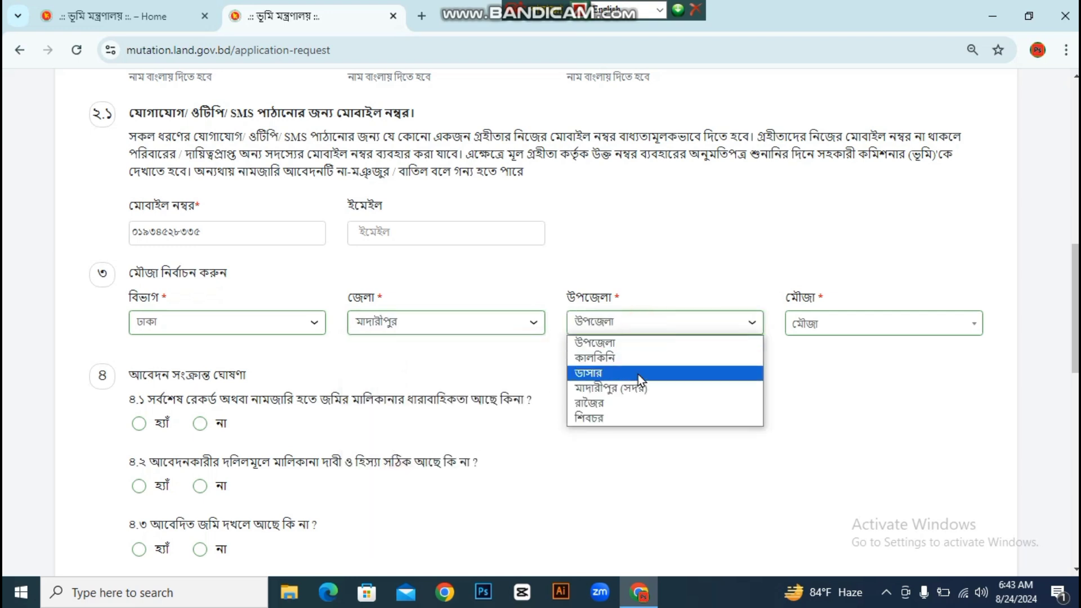
{"action": "left_click", "coordinate": [637, 360]}
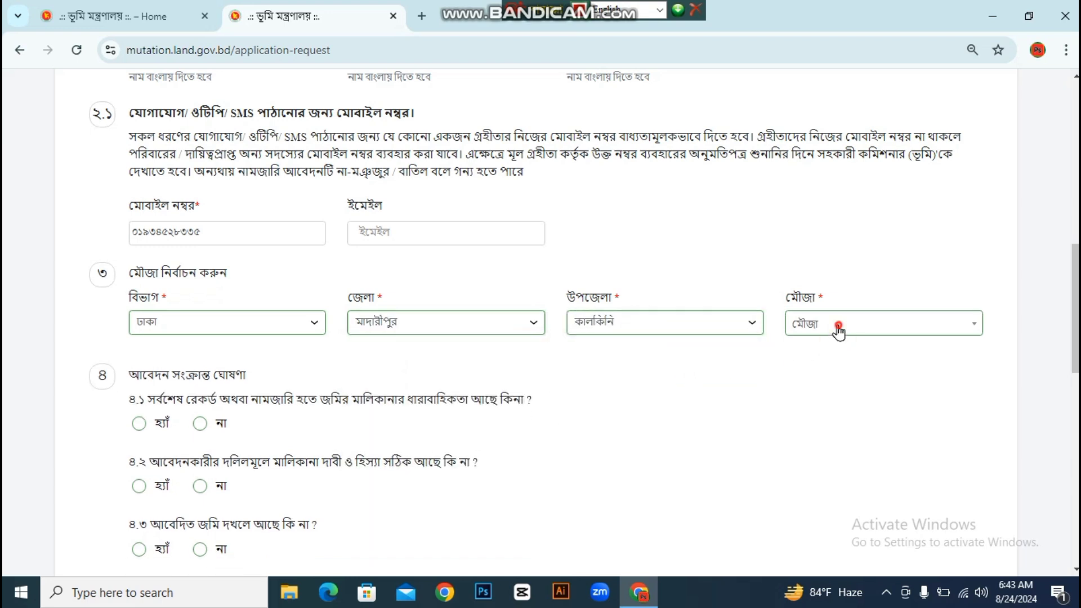
- Search 97 in the mouza list and select কালীনগর
{"action": "left_click", "coordinate": [838, 333]}
{"action": "left_click", "coordinate": [893, 350]}
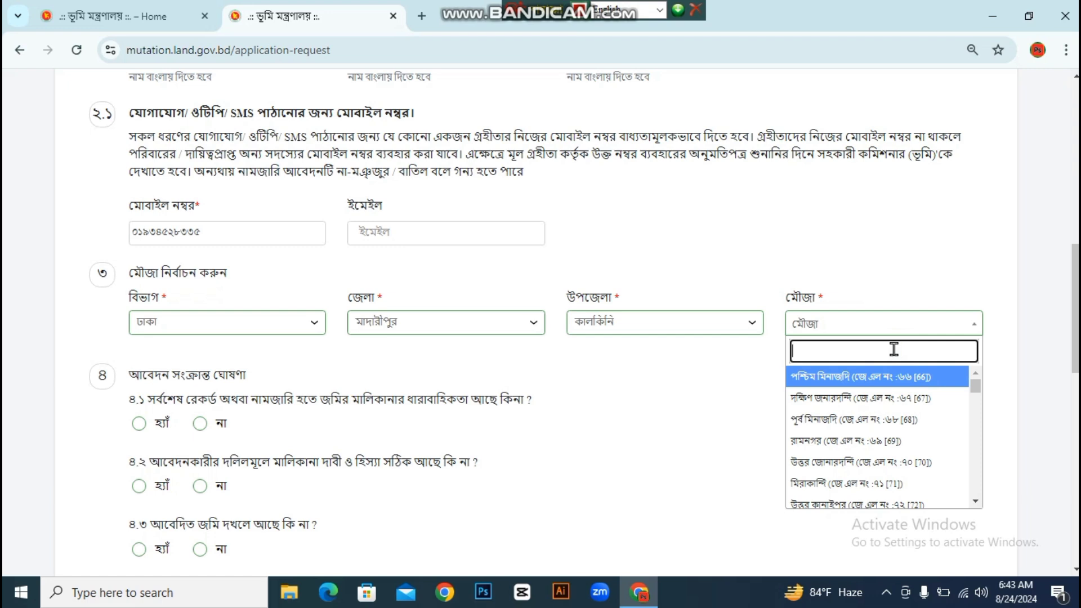
{"action": "type", "text": "97"}
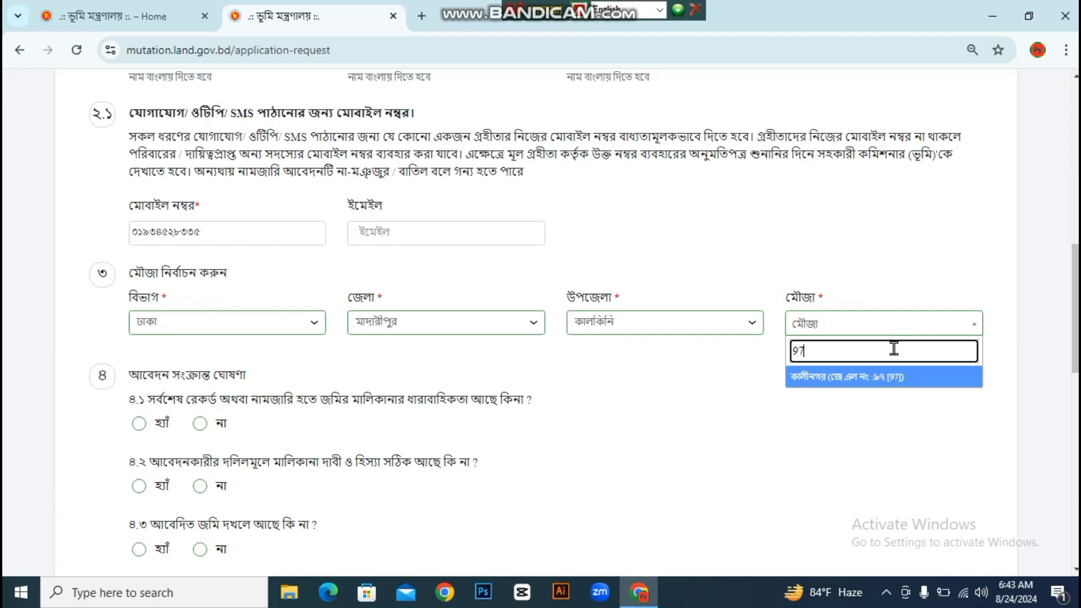
{"action": "left_click", "coordinate": [857, 379]}
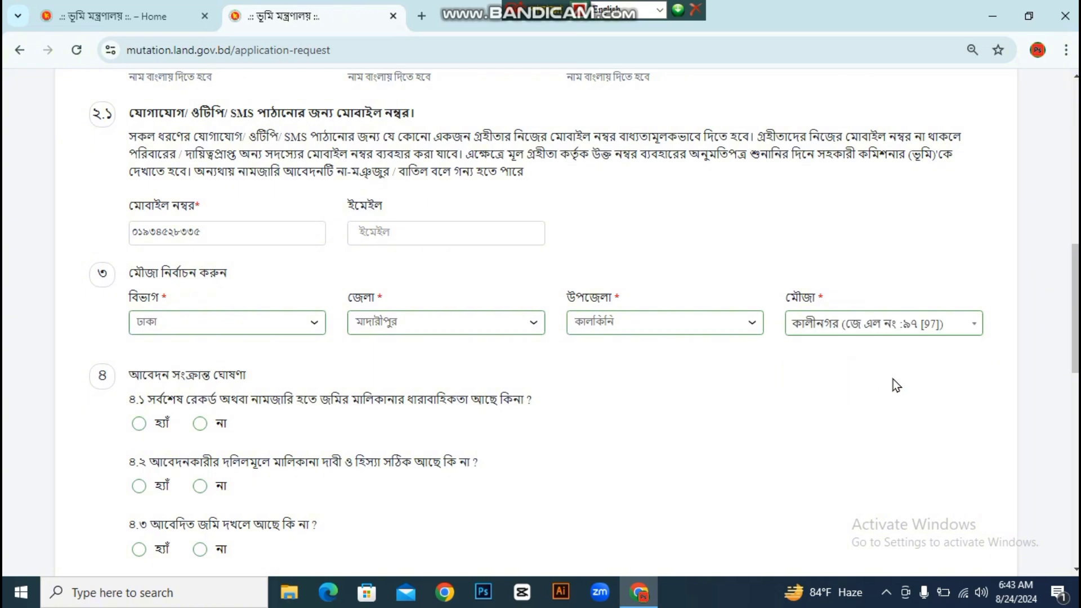
{"action": "scroll", "coordinate": [643, 362], "scroll_direction": "down", "scroll_amount": 2}
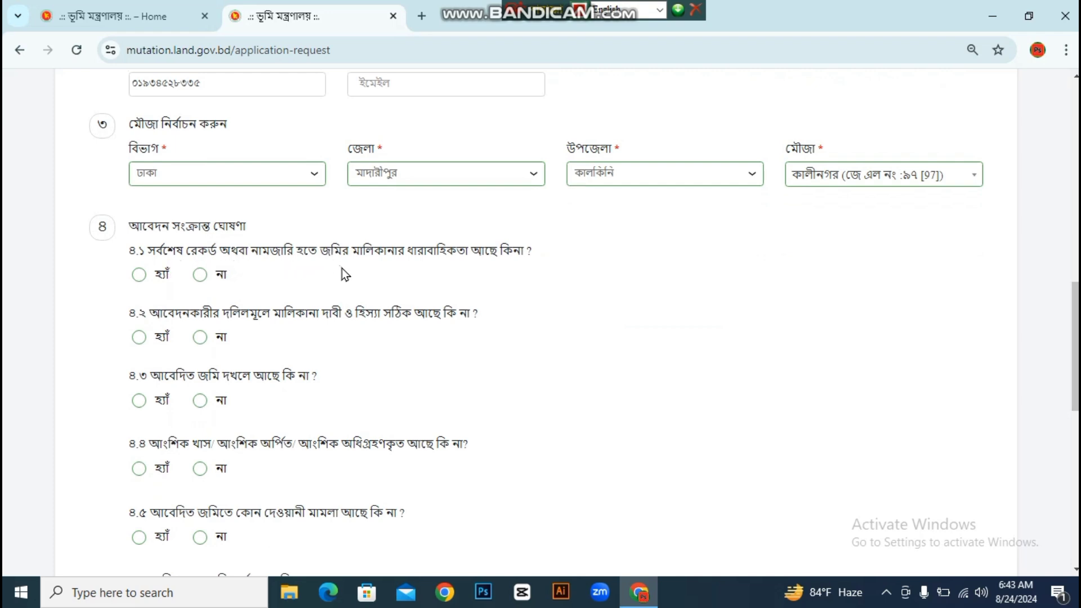
- Answer yes to questions 4.1–4.3, no to 4.4–4.6, and yes to 4.7
{"action": "left_click", "coordinate": [139, 276]}
{"action": "left_click", "coordinate": [139, 337]}
{"action": "left_click", "coordinate": [139, 401]}
{"action": "left_click", "coordinate": [200, 468]}
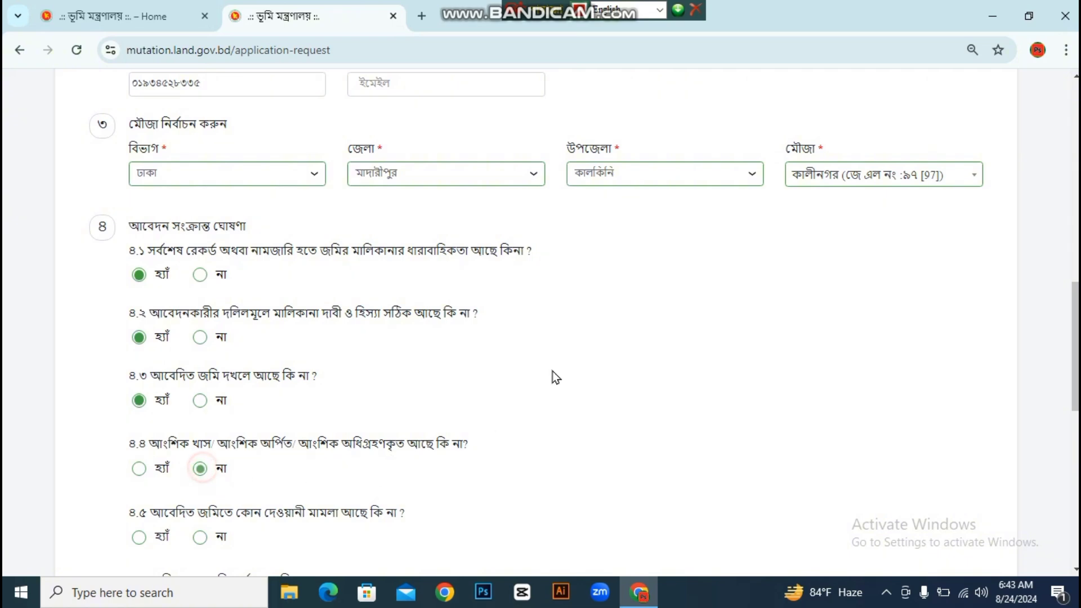
{"action": "scroll", "coordinate": [620, 380], "scroll_direction": "down", "scroll_amount": 1}
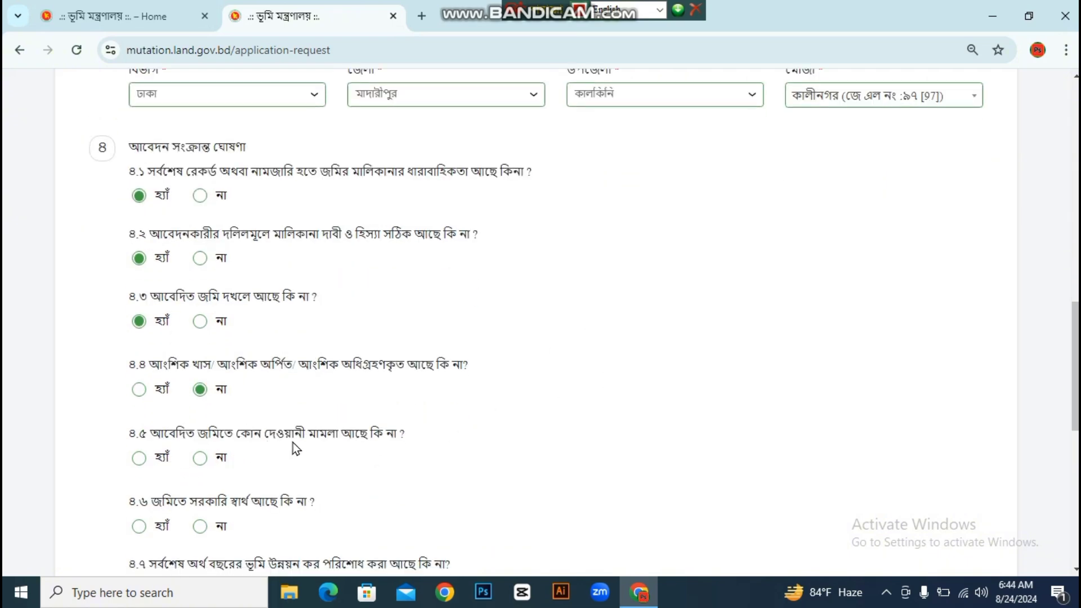
{"action": "left_click", "coordinate": [200, 457]}
{"action": "scroll", "coordinate": [394, 355], "scroll_direction": "down", "scroll_amount": 3}
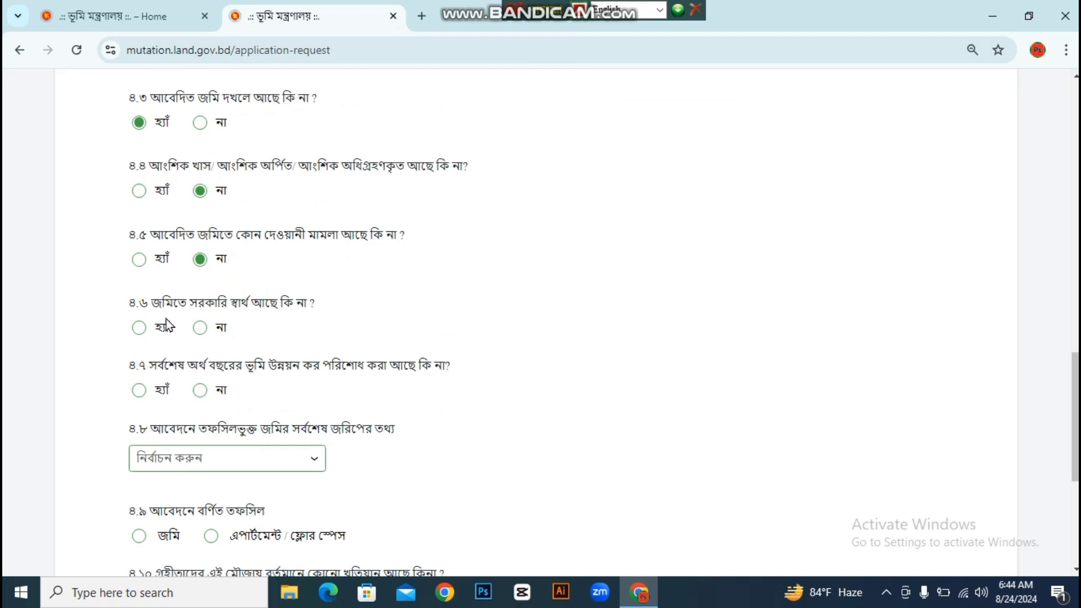
{"action": "left_click", "coordinate": [200, 328]}
{"action": "left_click", "coordinate": [139, 390]}
- Pick বি আর এস as the latest survey, জমি for 4.9, and no for 4.10
{"action": "left_click", "coordinate": [236, 456]}
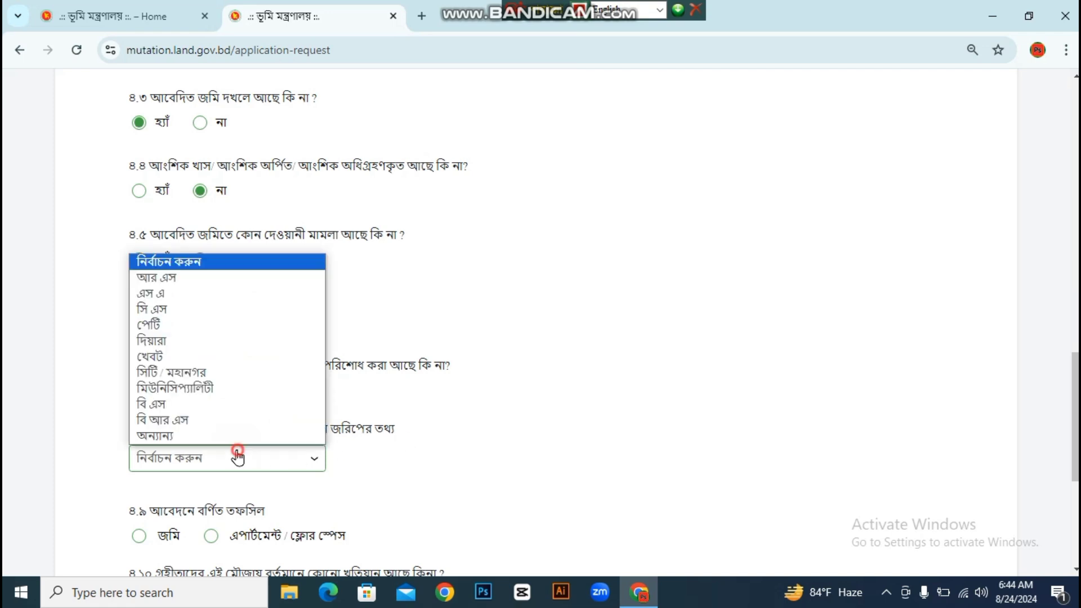
{"action": "left_click", "coordinate": [213, 425]}
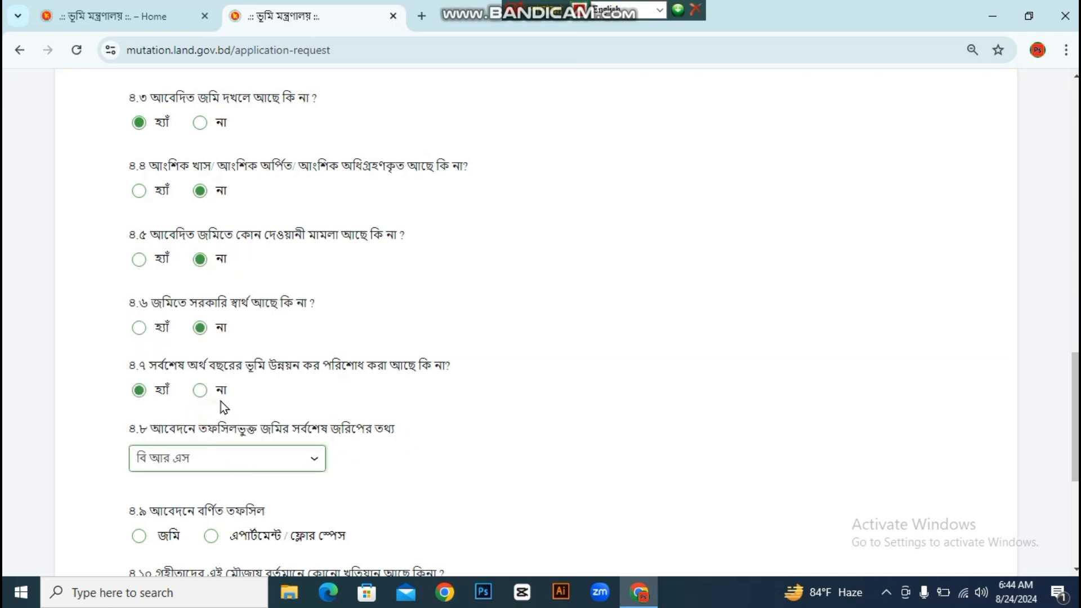
{"action": "scroll", "coordinate": [181, 397], "scroll_direction": "down", "scroll_amount": 3}
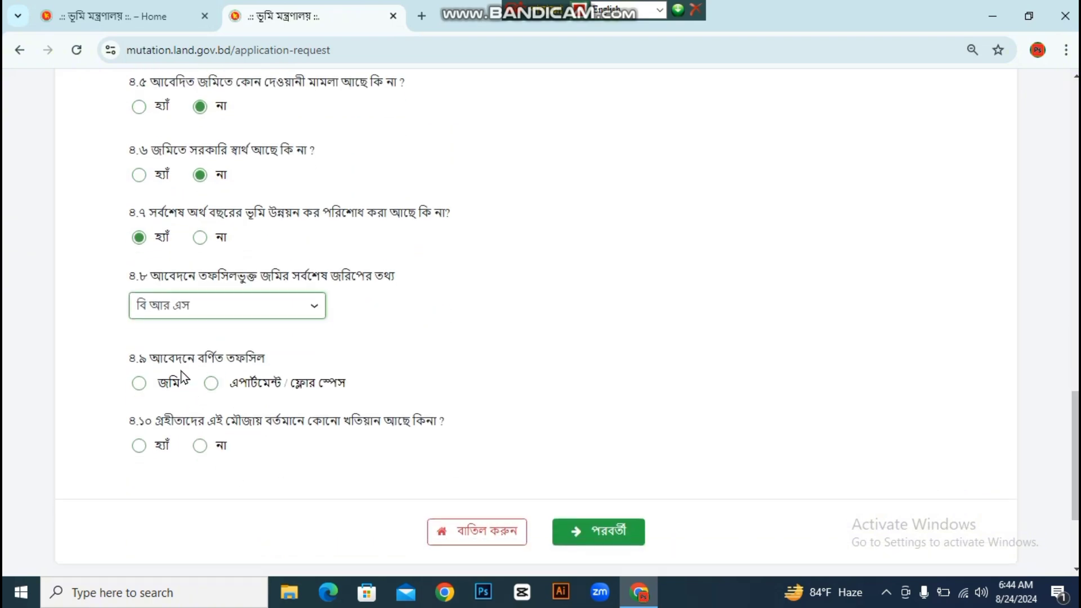
{"action": "left_click", "coordinate": [138, 383]}
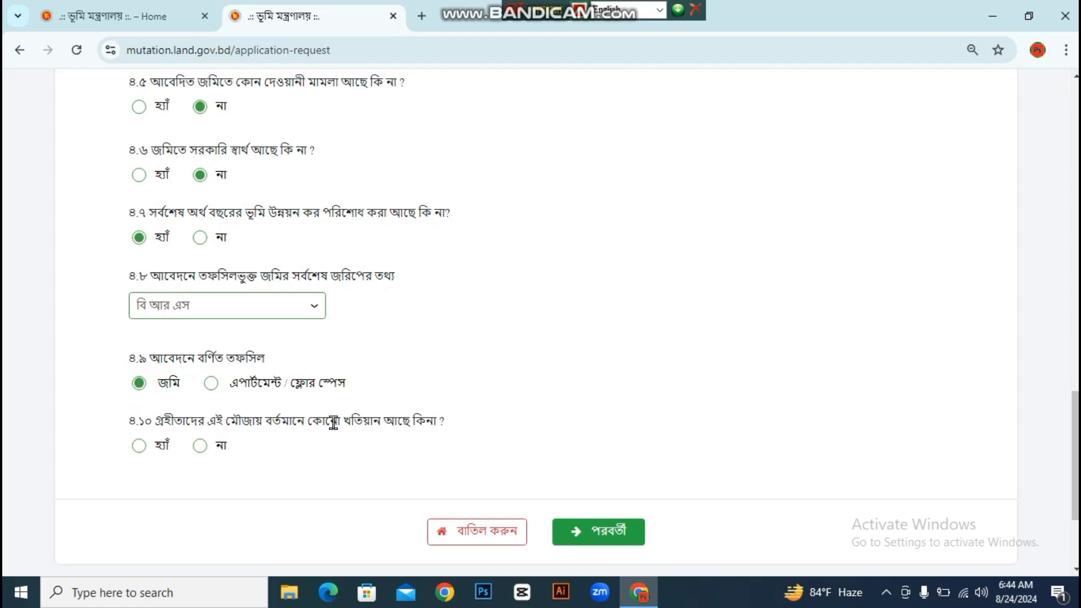
{"action": "left_click", "coordinate": [200, 445]}
{"action": "left_click_drag", "start_coordinate": [1076, 398], "coordinate": [1075, 437]}
{"action": "scroll", "coordinate": [960, 345], "scroll_direction": "up", "scroll_amount": 8}
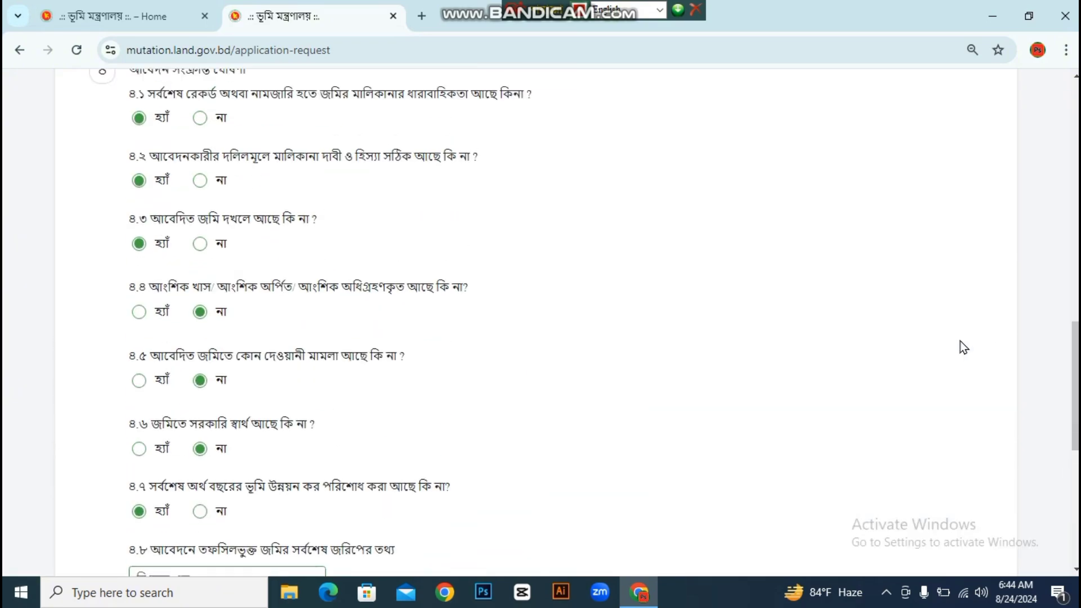
{"action": "left_click_drag", "start_coordinate": [1076, 366], "coordinate": [1075, 445]}
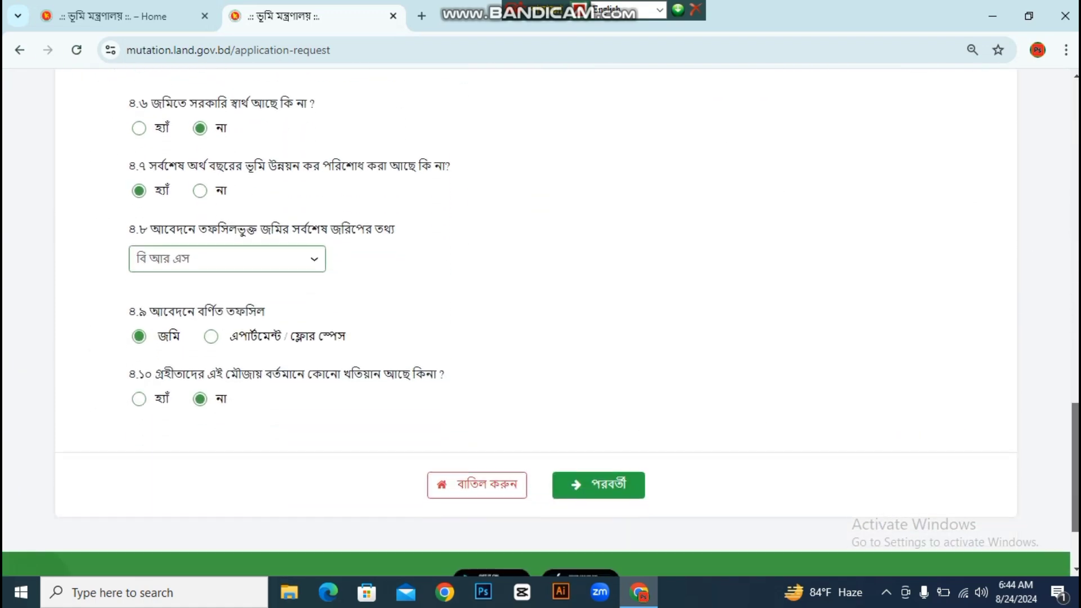
- Submit the form, confirm the NID match, accept the consent and verify the received OTP
{"action": "left_click", "coordinate": [598, 491]}
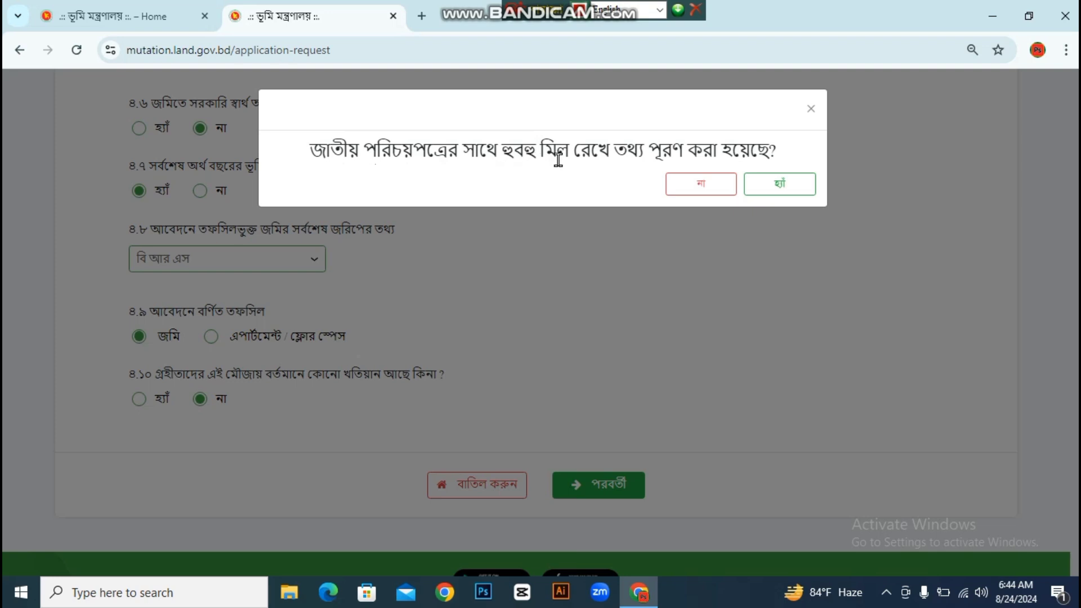
{"action": "left_click", "coordinate": [792, 186]}
{"action": "left_click", "coordinate": [560, 194]}
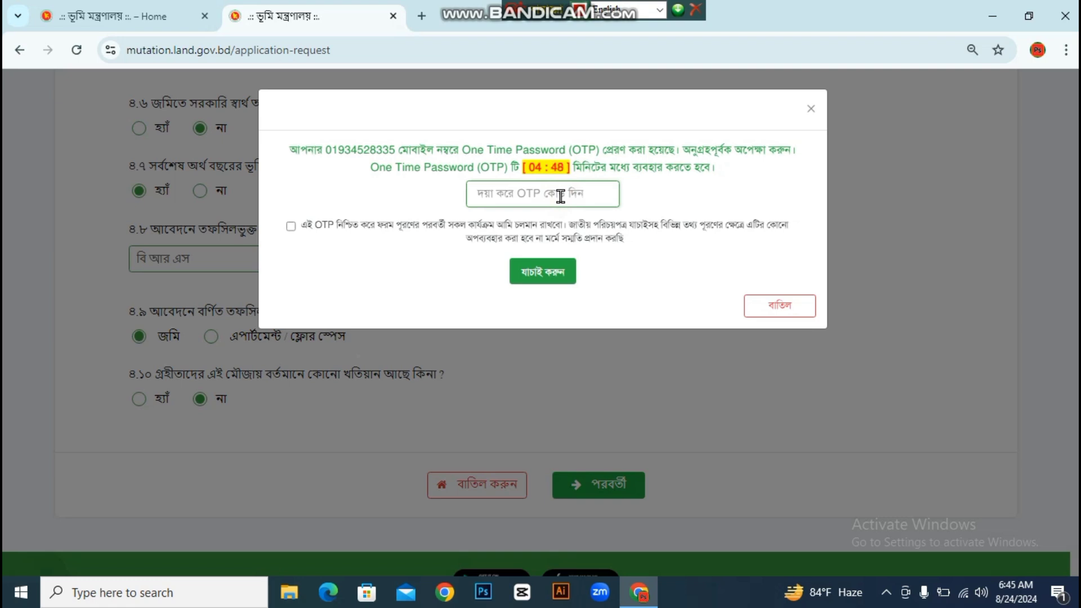
{"action": "left_click", "coordinate": [291, 226]}
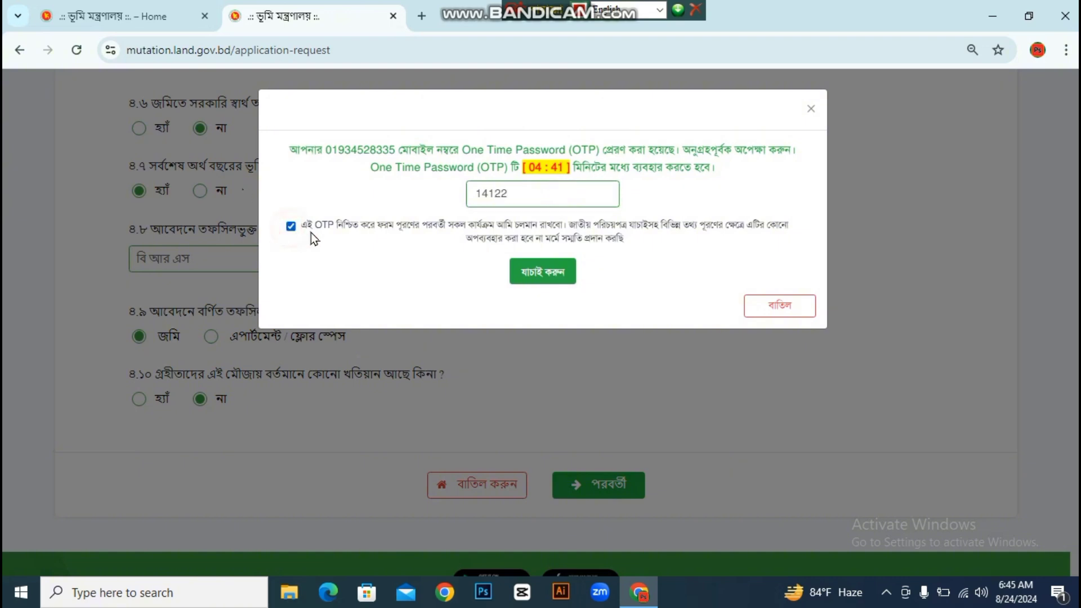
{"action": "left_click", "coordinate": [543, 275]}
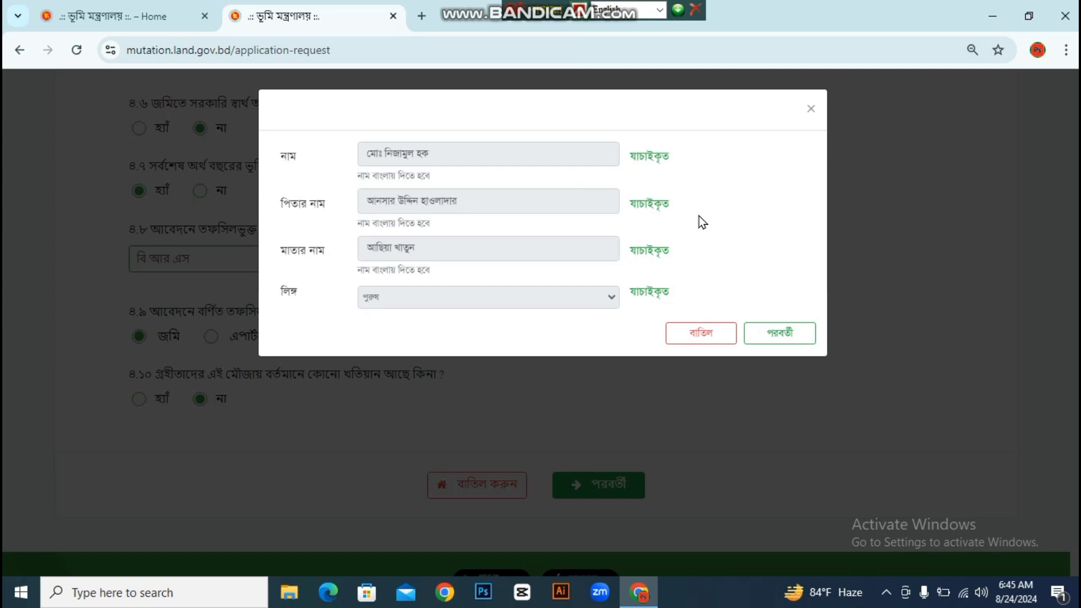
- Review the recipient's name in the verified NID details
{"action": "left_click", "coordinate": [456, 146]}
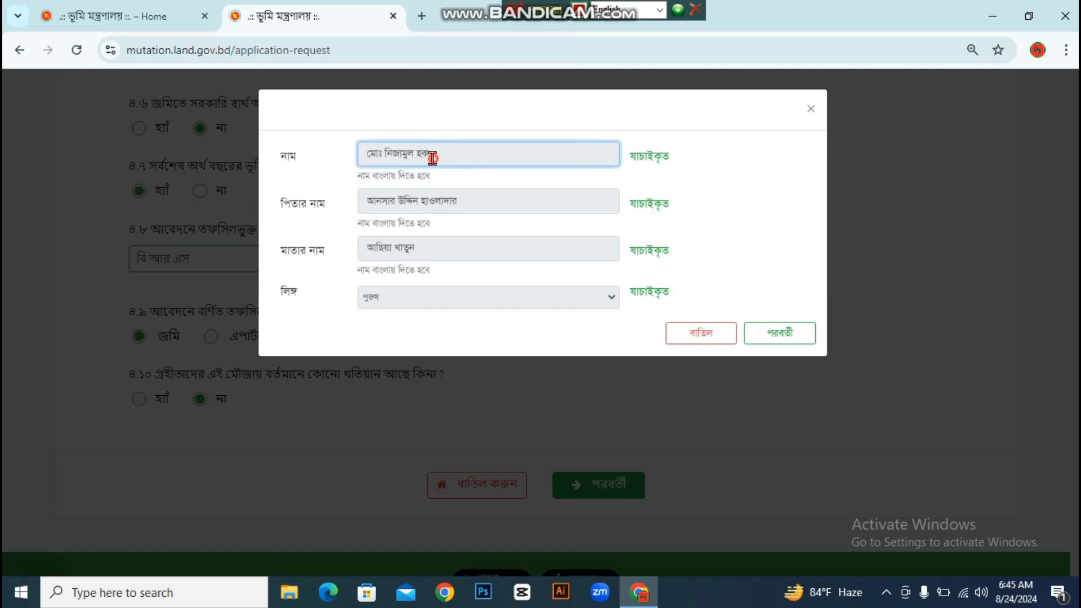
{"action": "double_click", "coordinate": [432, 155]}
{"action": "left_click", "coordinate": [430, 147]}
- Continue to the land schedule and verify khatian number ৩২৪
{"action": "left_click", "coordinate": [780, 339]}
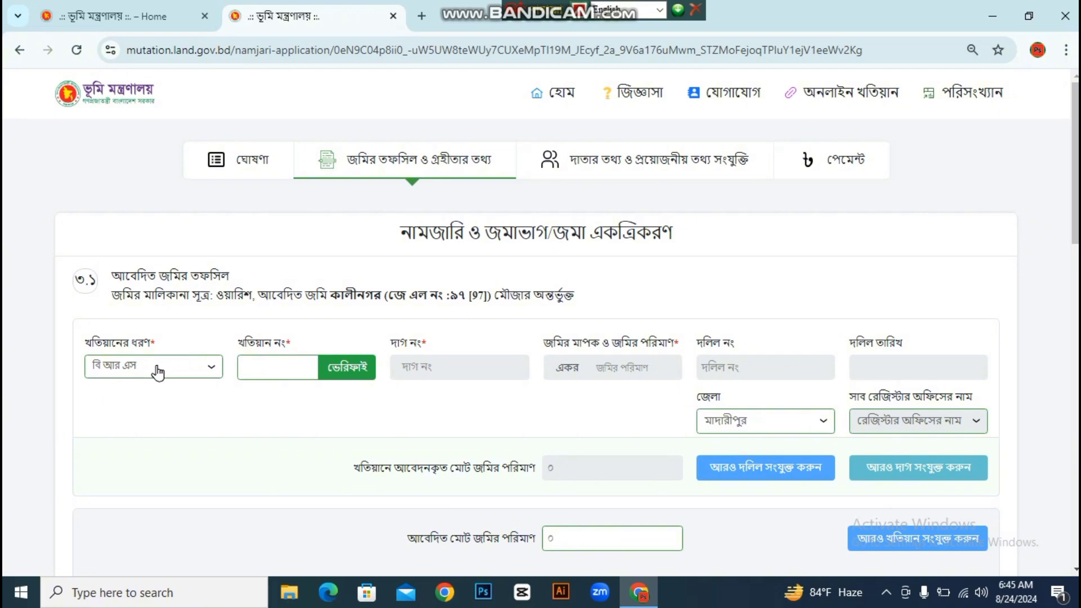
{"action": "left_click", "coordinate": [265, 361]}
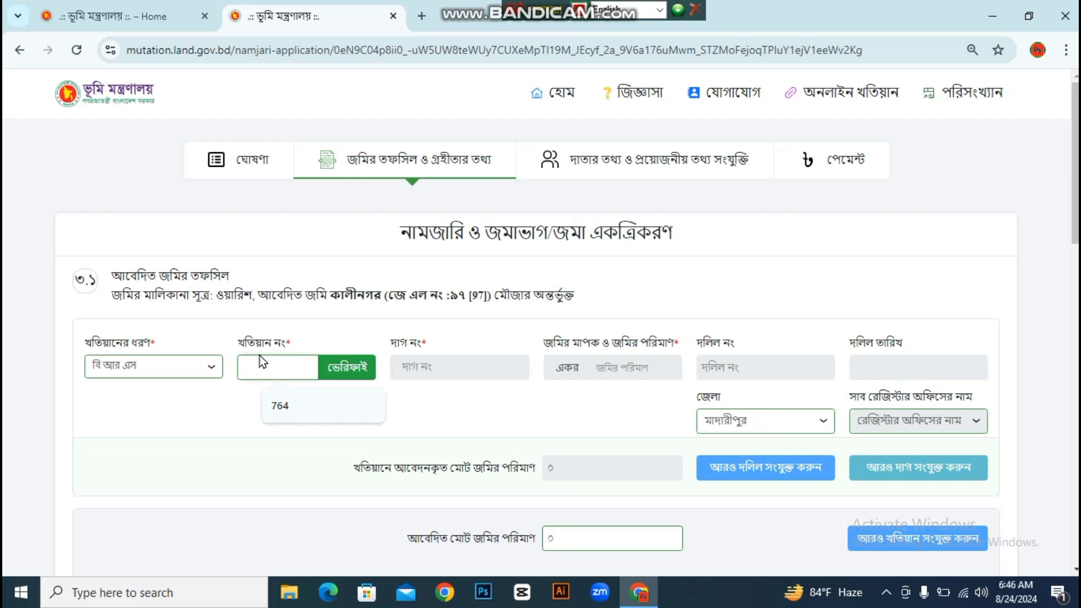
{"action": "type", "text": "৩২৪"}
{"action": "left_click", "coordinate": [346, 369]}
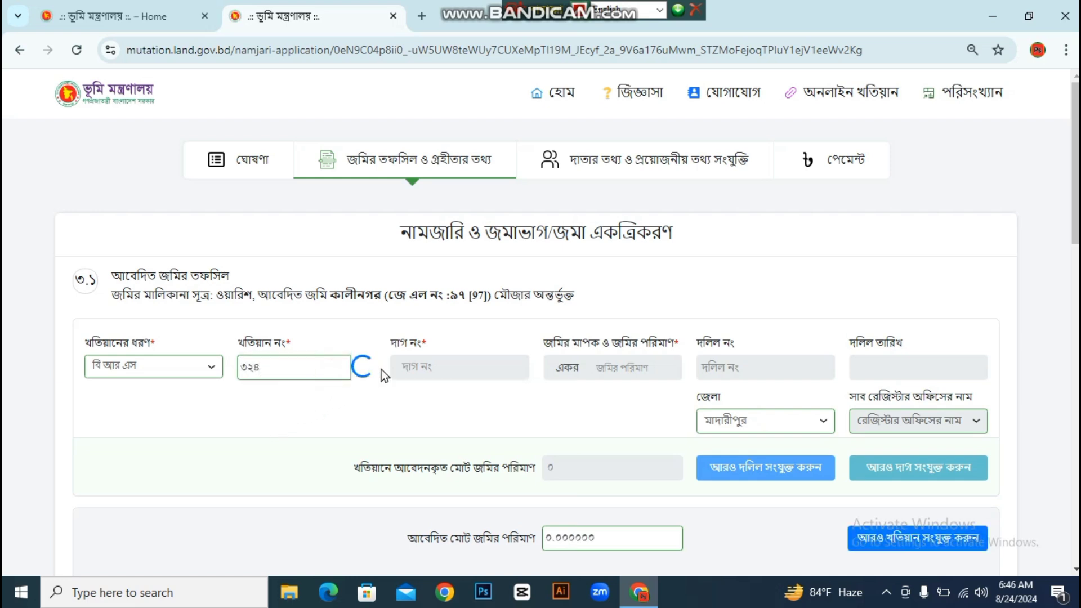
- Enter dag 2091, land amount ০.০৪৪২, and sub-registrar office কালকিনি, মাদারীপুর
{"action": "left_click", "coordinate": [444, 368]}
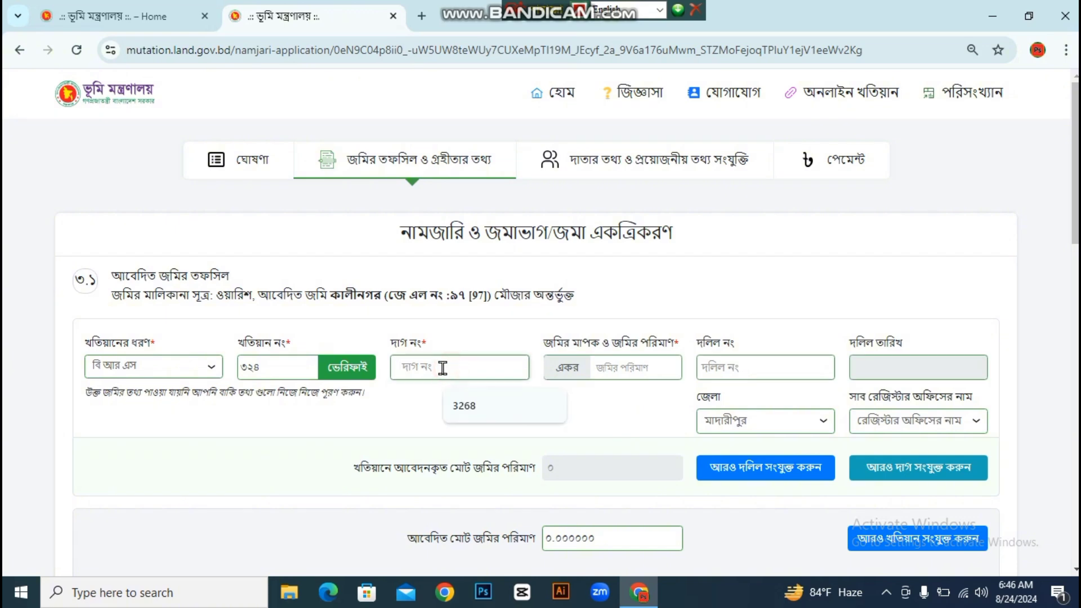
{"action": "type", "text": "2091"}
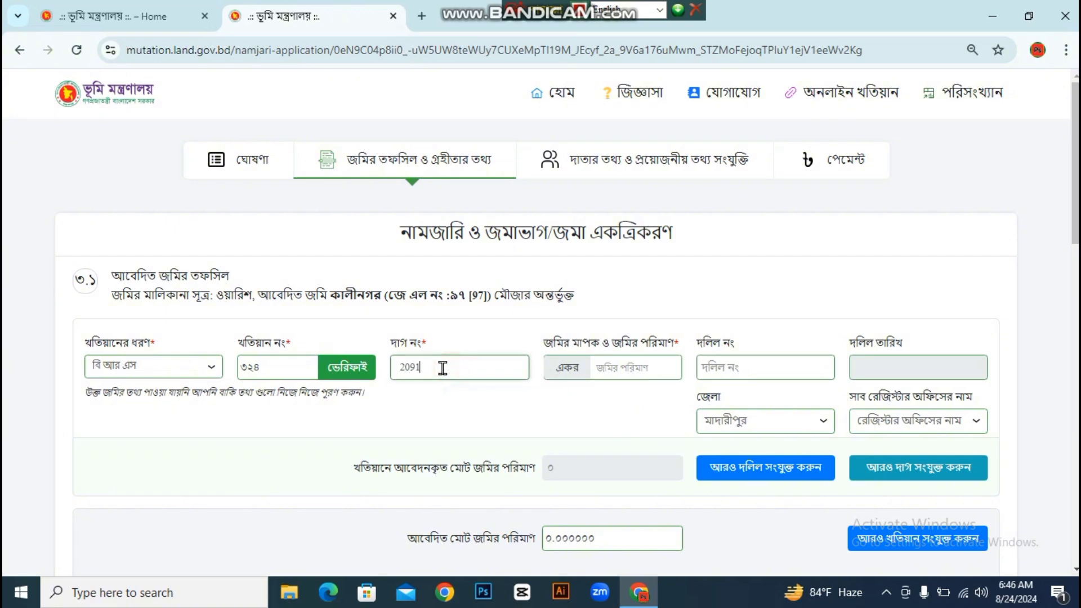
{"action": "left_click", "coordinate": [646, 369]}
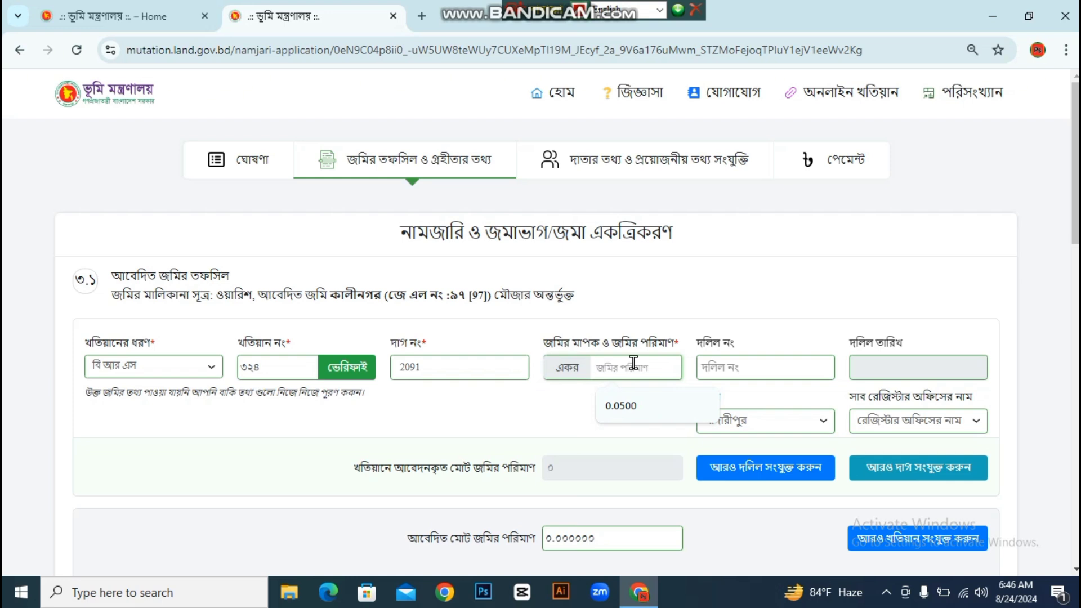
{"action": "type", "text": "০.০৪৪২"}
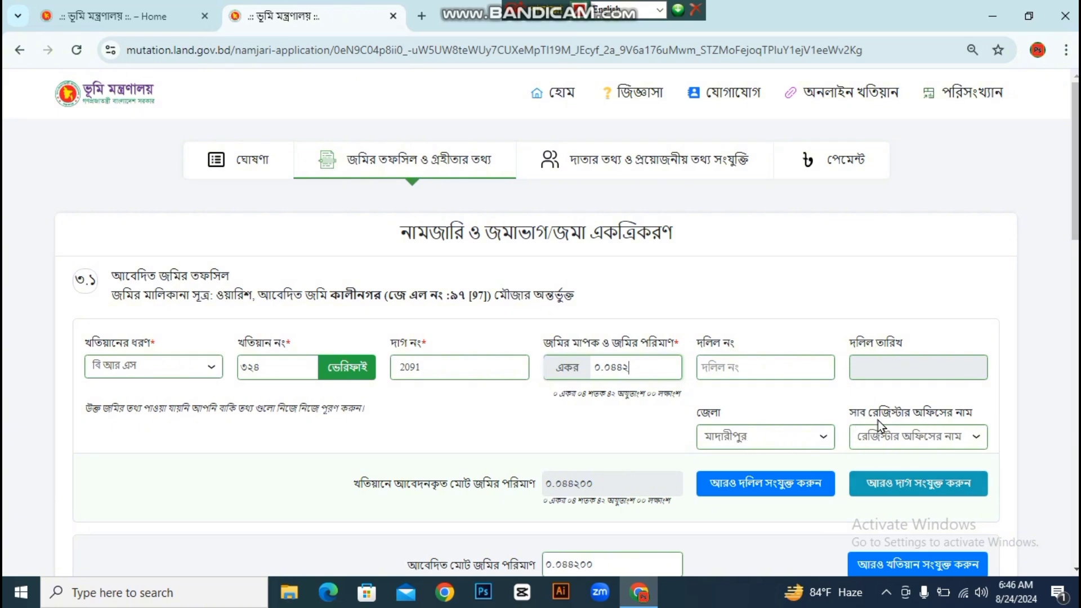
{"action": "left_click", "coordinate": [948, 437]}
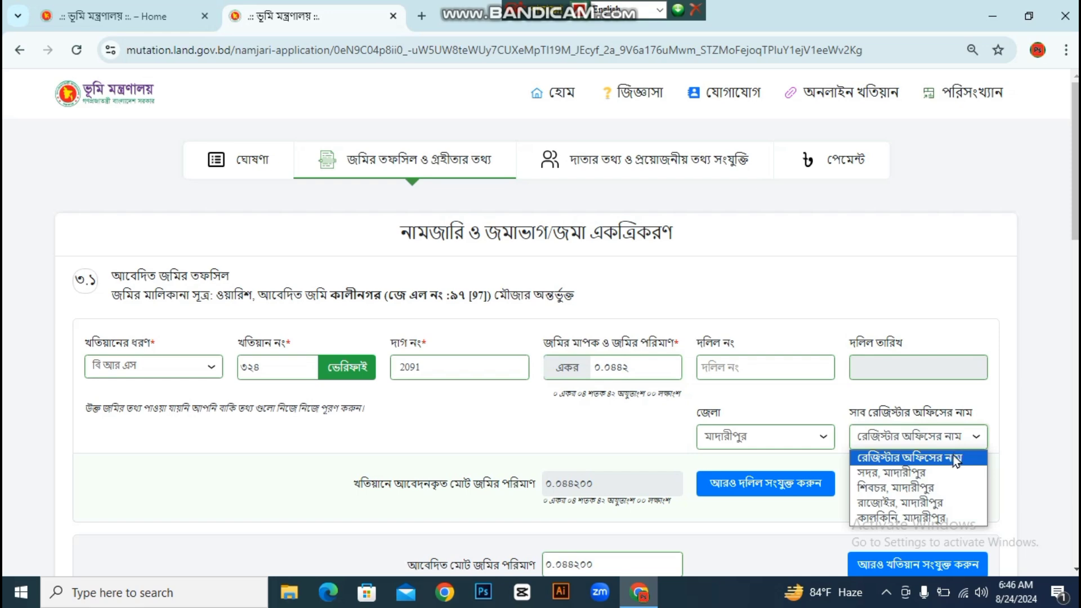
{"action": "left_click", "coordinate": [905, 519]}
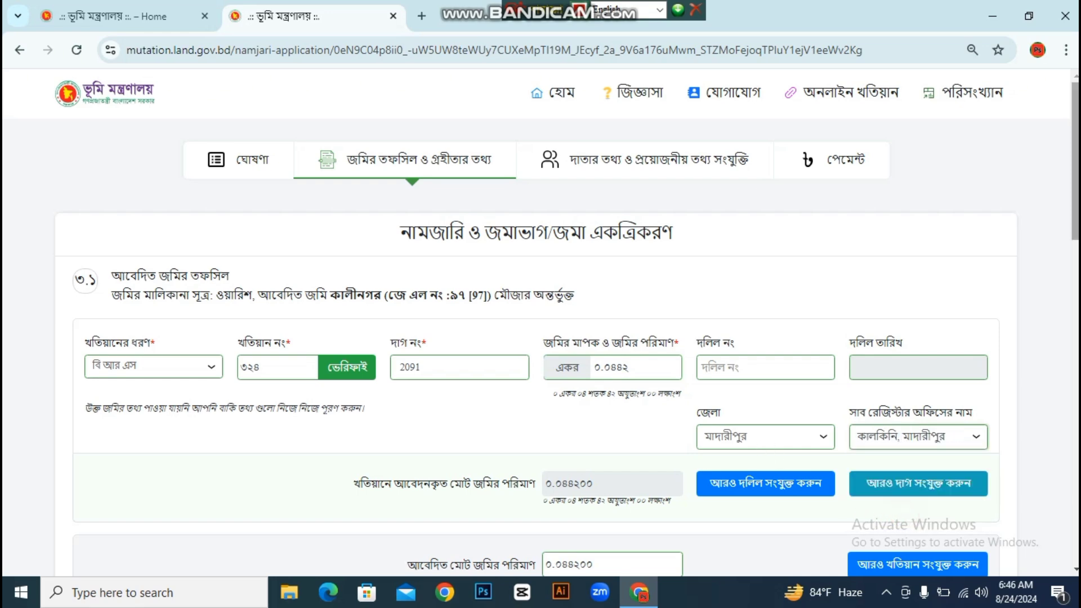
{"action": "scroll", "coordinate": [314, 208], "scroll_direction": "down", "scroll_amount": 4}
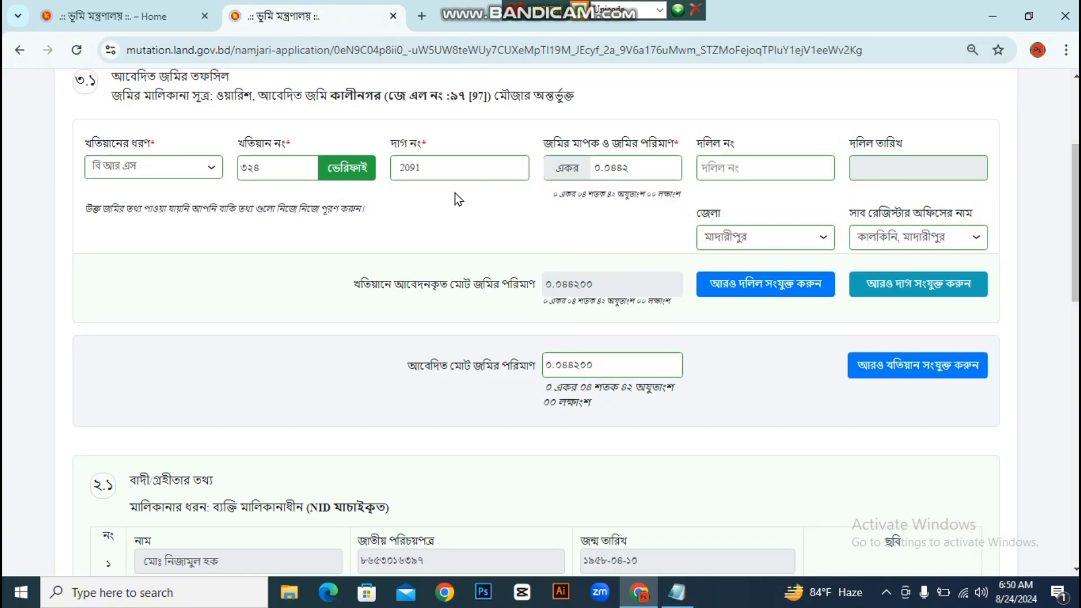
- Choose মুন্সিগঞ্জ as the recipient's district and মুন্সিগঞ্জ সদর as the upazila
{"action": "left_click_drag", "start_coordinate": [1076, 283], "coordinate": [1076, 376]}
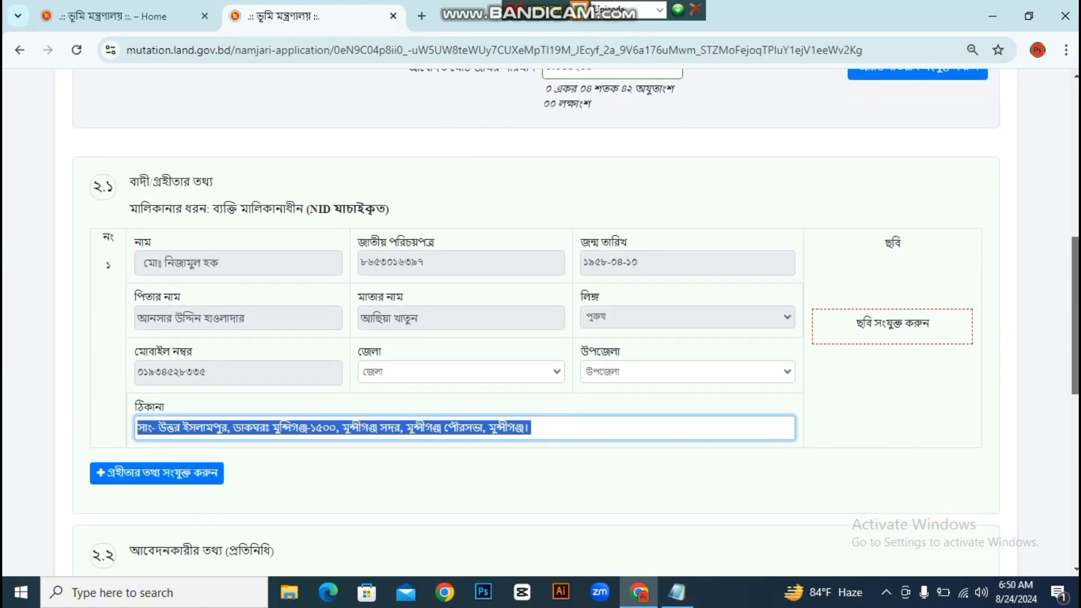
{"action": "left_click", "coordinate": [408, 376]}
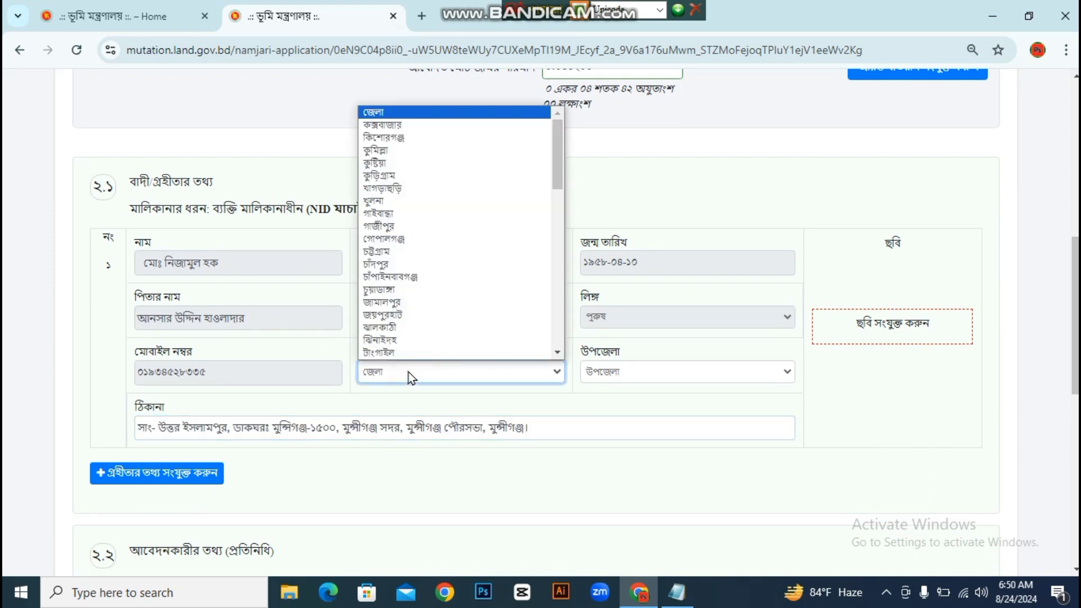
{"action": "left_click_drag", "start_coordinate": [554, 155], "coordinate": [552, 254]}
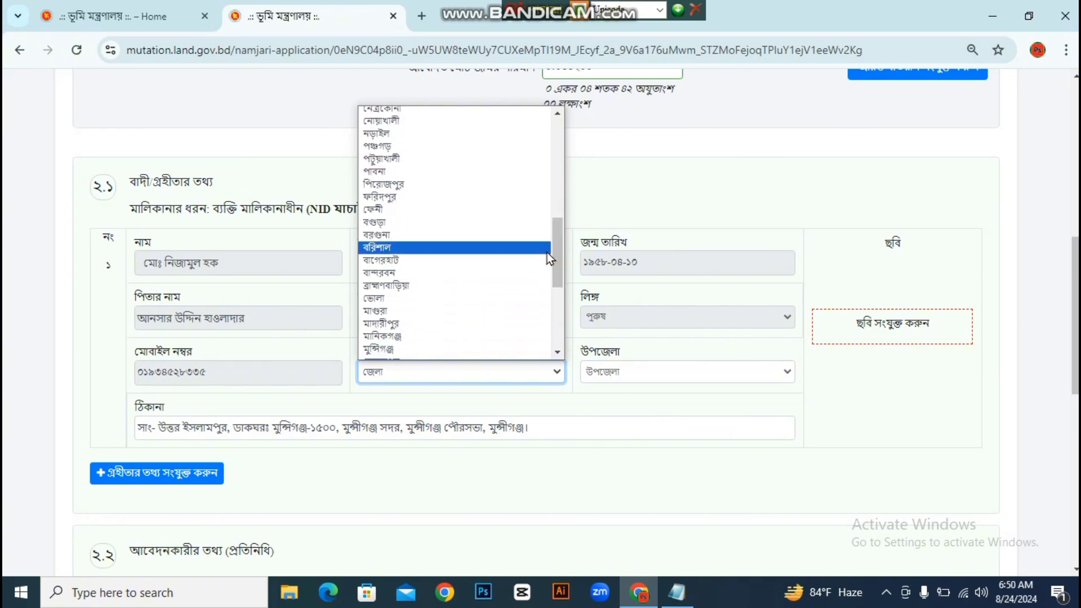
{"action": "left_click", "coordinate": [408, 350]}
{"action": "left_click", "coordinate": [648, 374]}
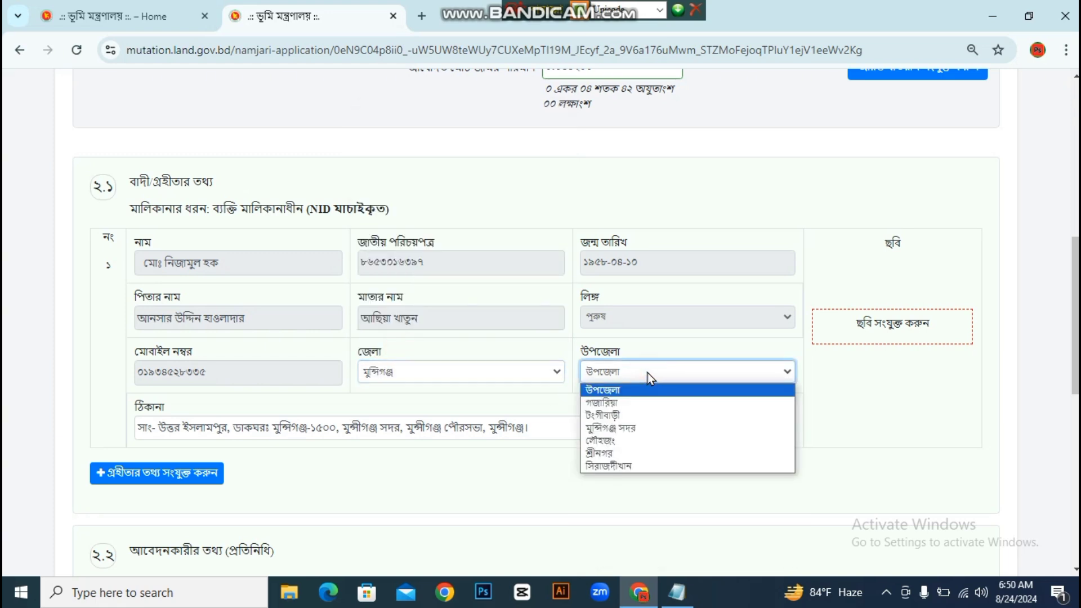
{"action": "left_click", "coordinate": [637, 430]}
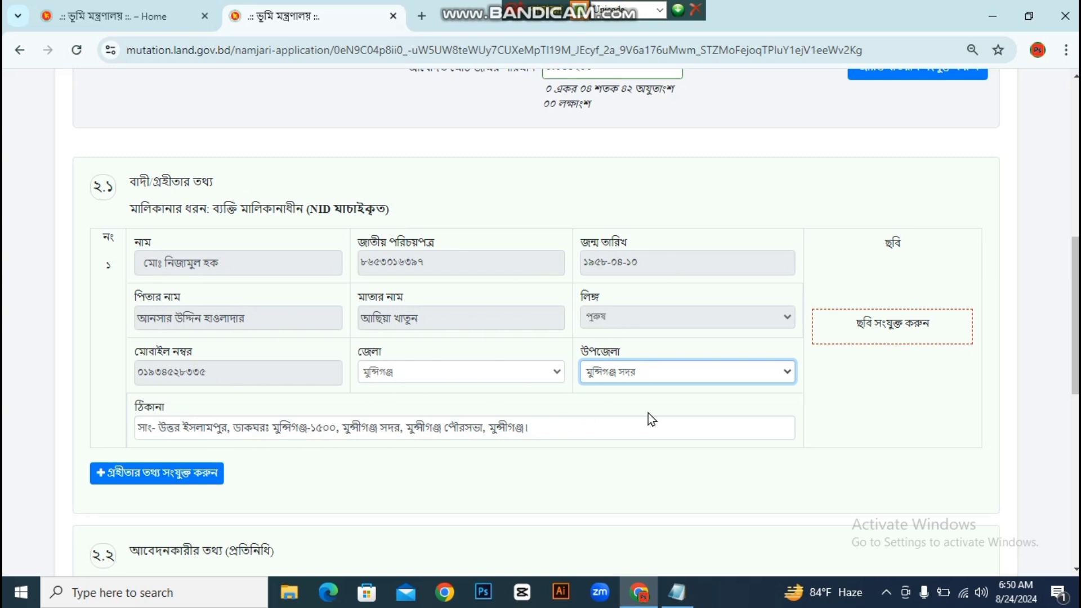
- Attach the sobi image from Desktop > 324 as the recipient's photo
{"action": "left_click", "coordinate": [887, 333]}
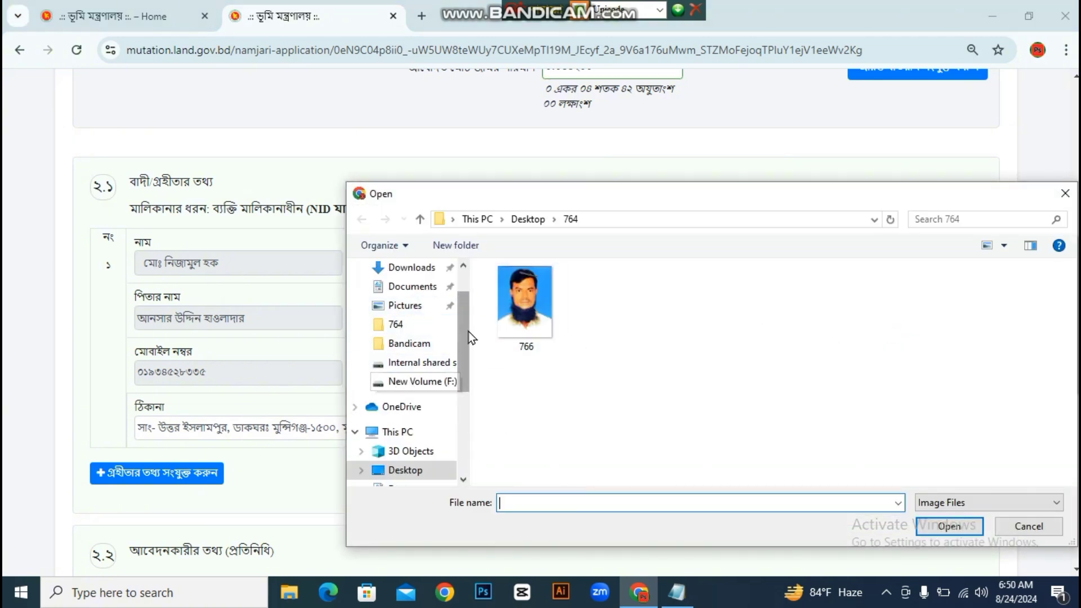
{"action": "left_click", "coordinate": [422, 468]}
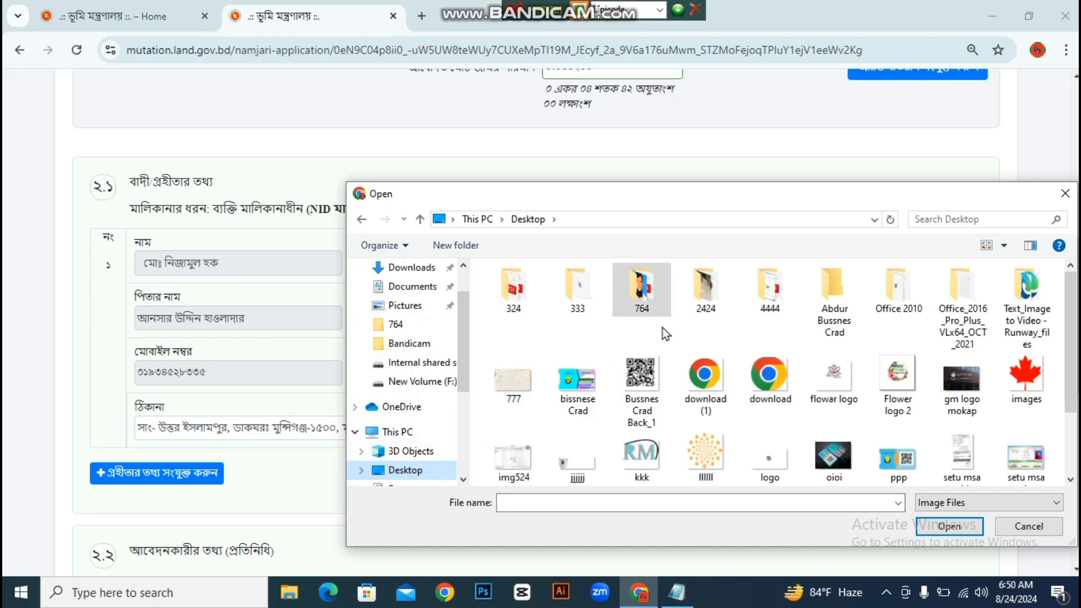
{"action": "double_click", "coordinate": [513, 287]}
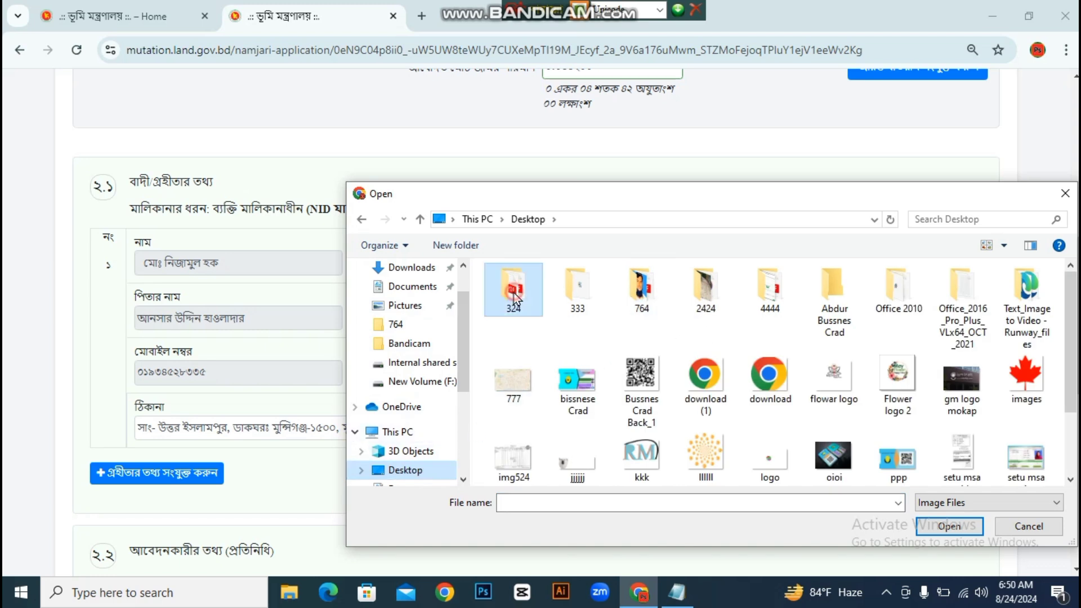
{"action": "double_click", "coordinate": [522, 316]}
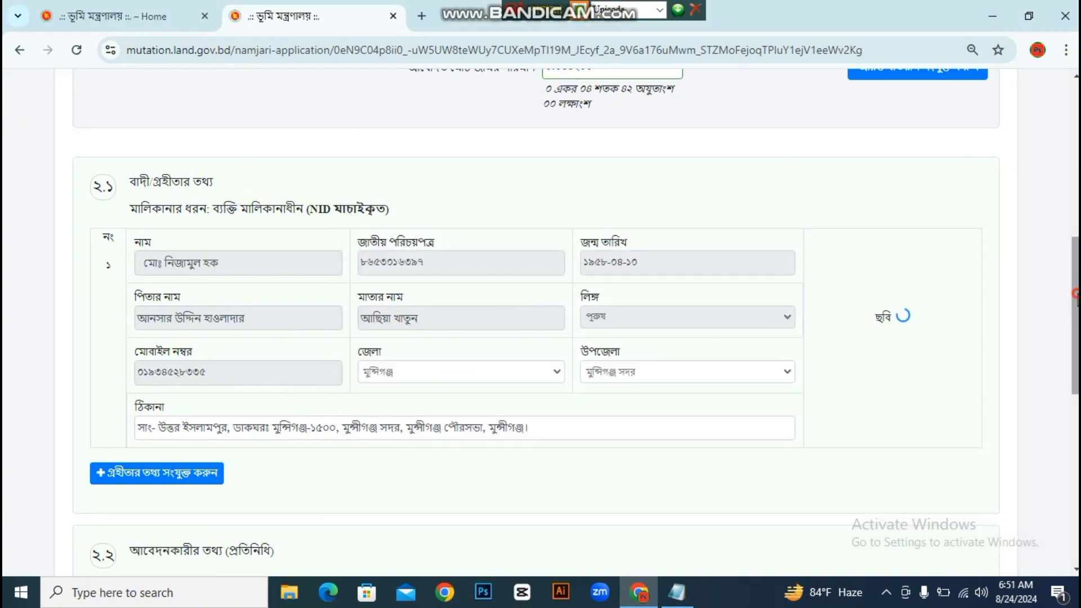
- Select the recipient's full address line for copying
{"action": "scroll", "coordinate": [540, 321], "scroll_direction": "down", "scroll_amount": 2}
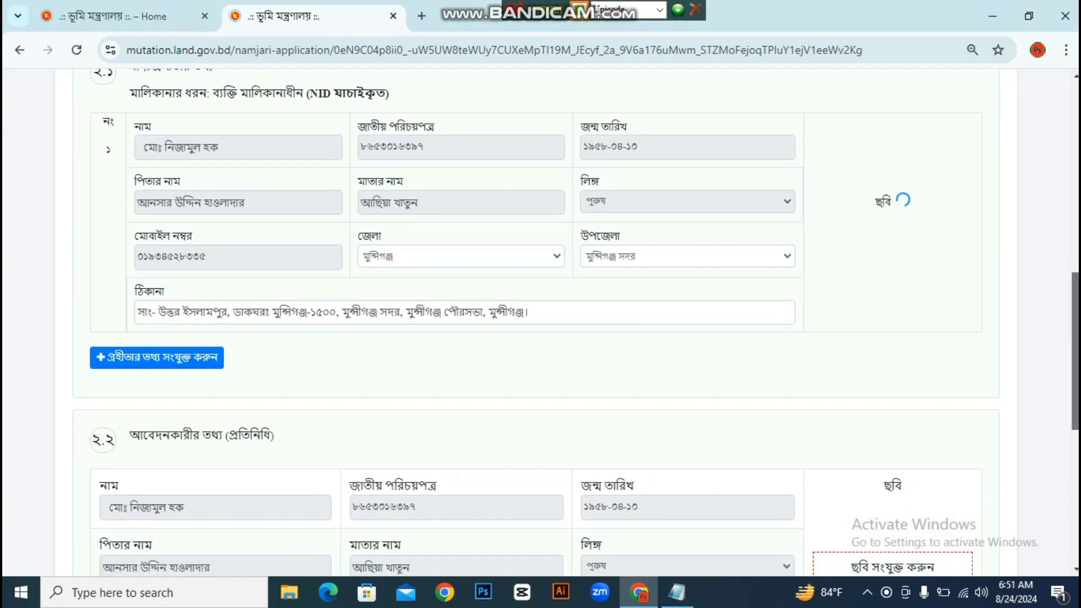
{"action": "left_click", "coordinate": [541, 315]}
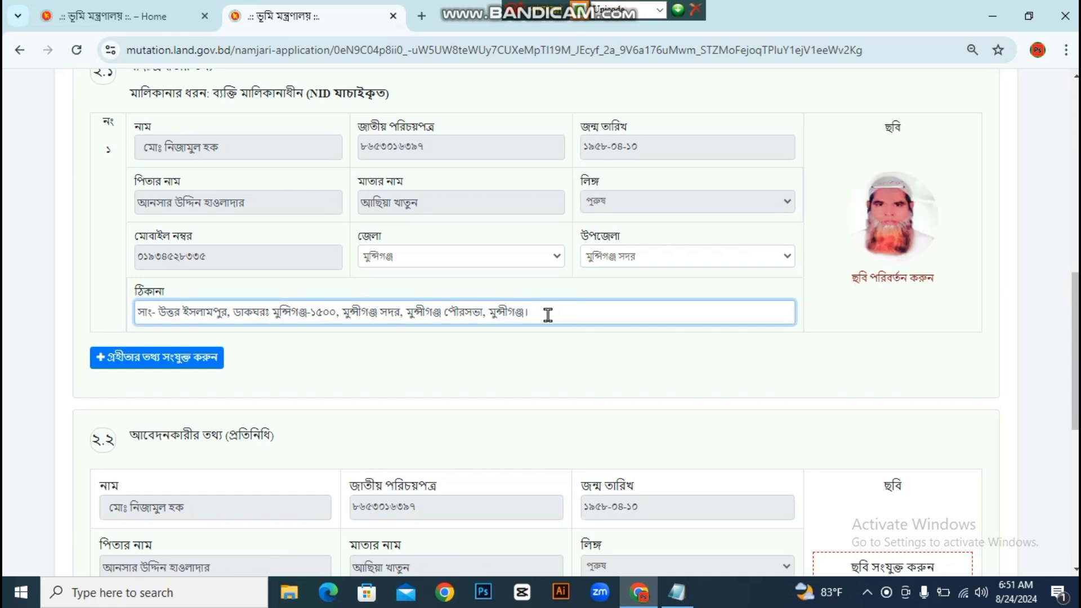
{"action": "left_click_drag", "start_coordinate": [548, 314], "coordinate": [108, 307]}
{"action": "key", "text": "ctrl+c"}
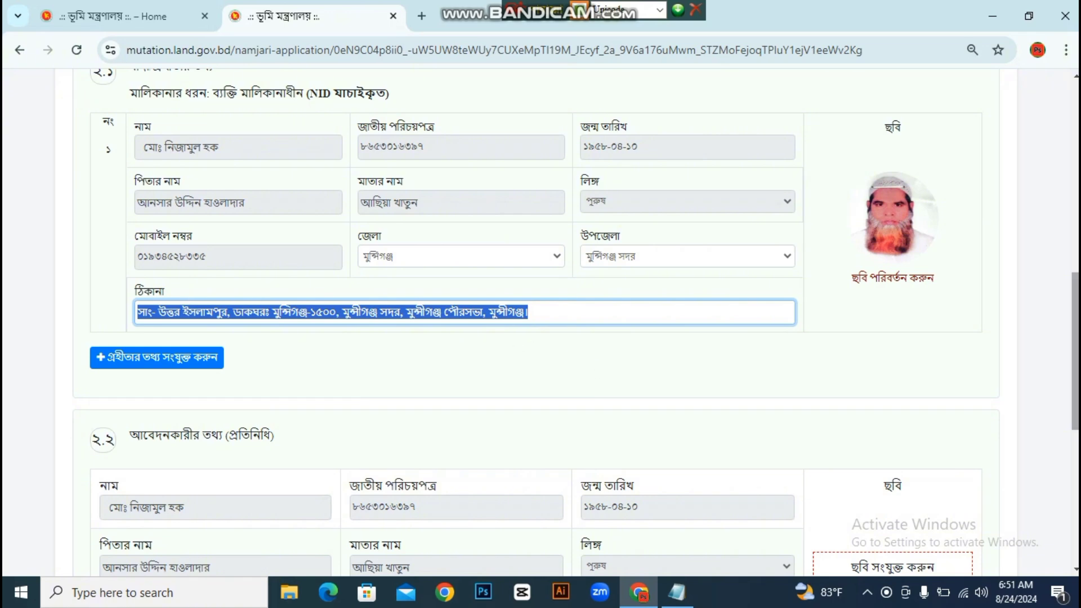
- Paste the recipient's address into the applicant's address field and attach the applicant's photo
{"action": "scroll", "coordinate": [540, 315], "scroll_direction": "down", "scroll_amount": 2}
{"action": "scroll", "coordinate": [477, 475], "scroll_direction": "down", "scroll_amount": 1}
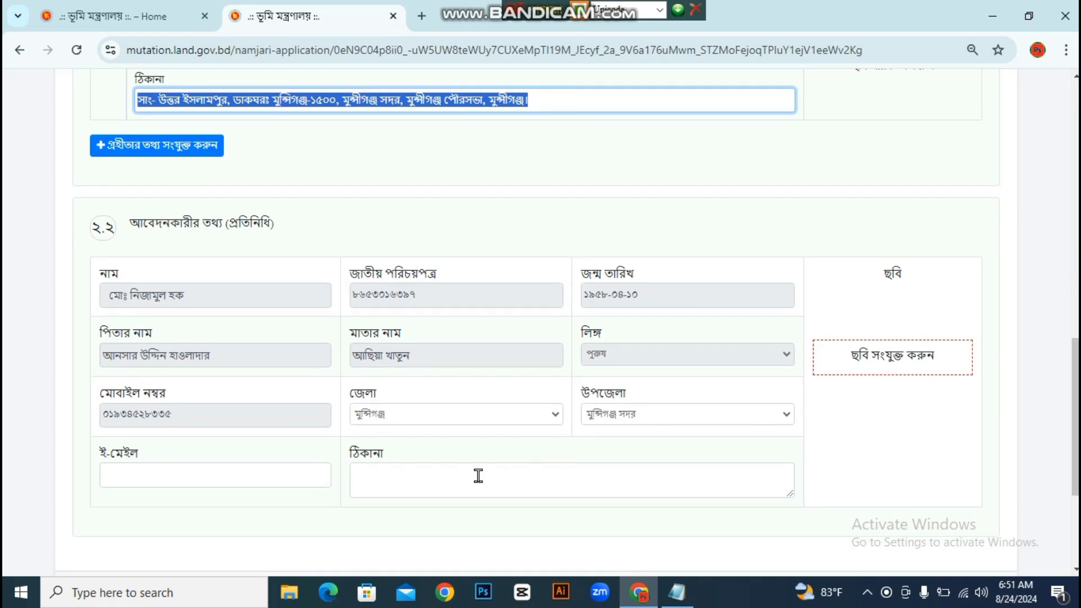
{"action": "left_click", "coordinate": [465, 469]}
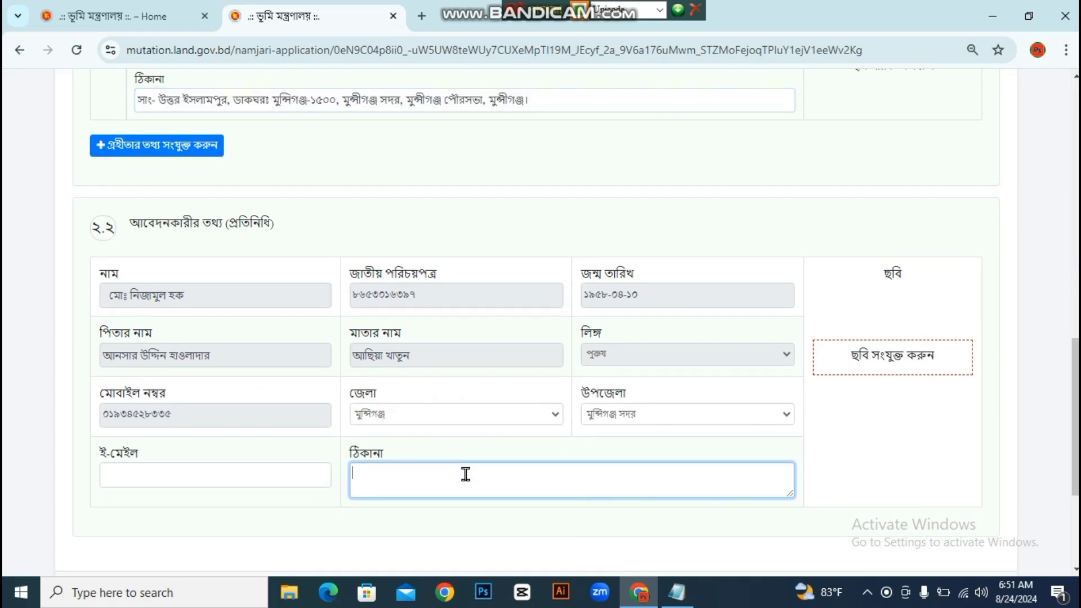
{"action": "key", "text": "ctrl+v"}
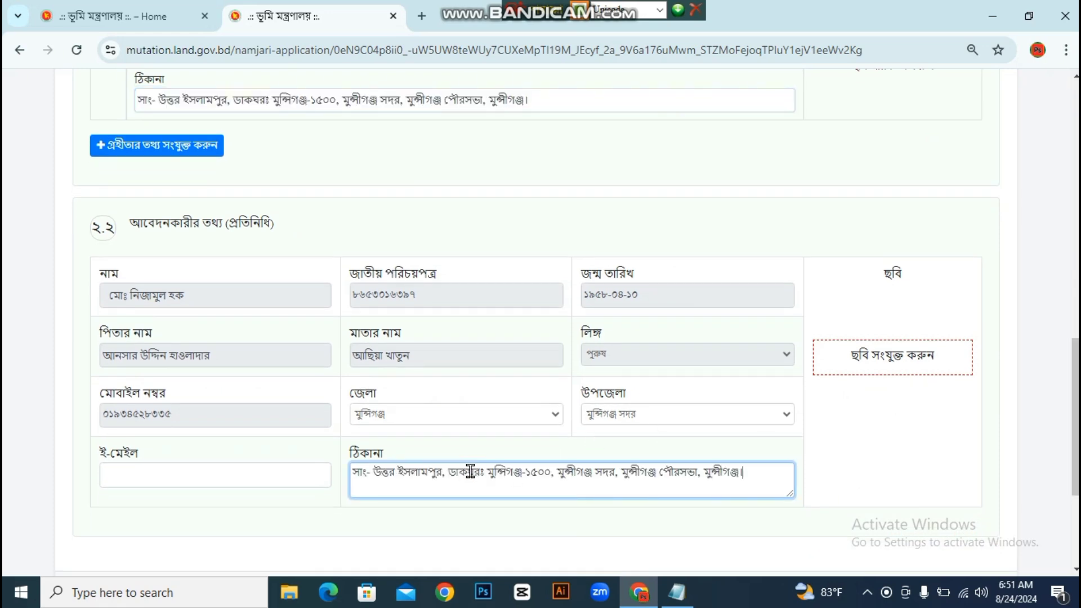
{"action": "left_click", "coordinate": [871, 354]}
{"action": "double_click", "coordinate": [505, 300]}
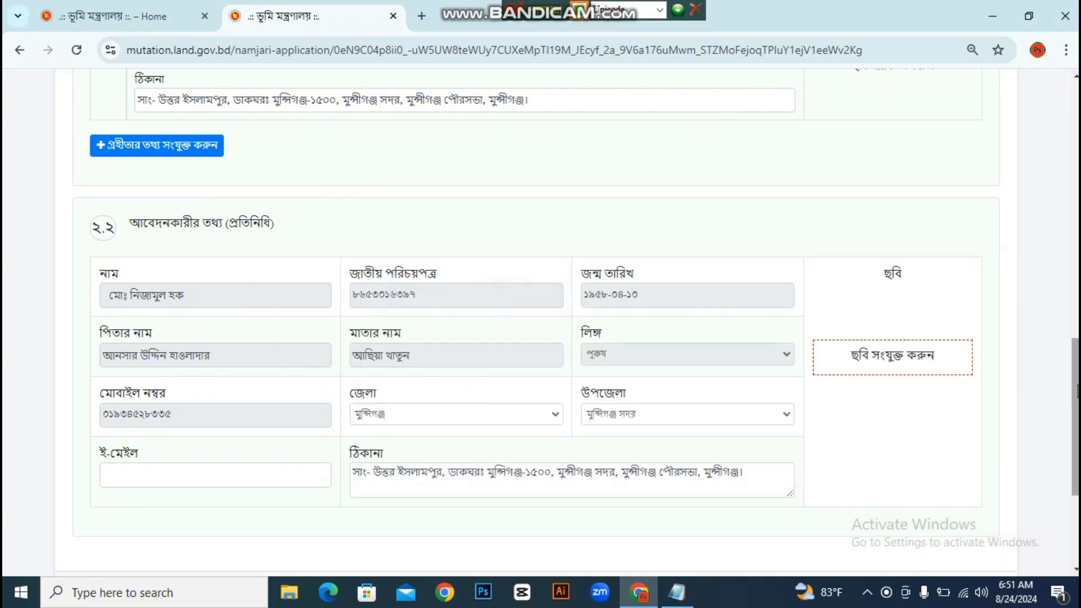
{"action": "scroll", "coordinate": [1077, 393], "scroll_direction": "up", "scroll_amount": 3}
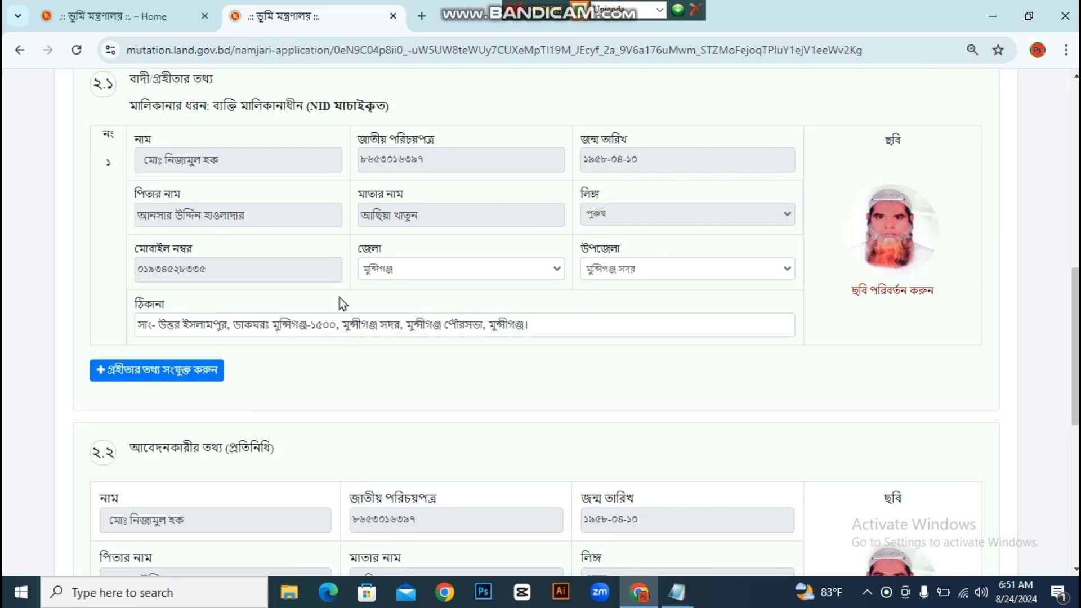
- Open the add-receiver form and close it without adding another receiver
{"action": "scroll", "coordinate": [1077, 298], "scroll_direction": "up", "scroll_amount": 5}
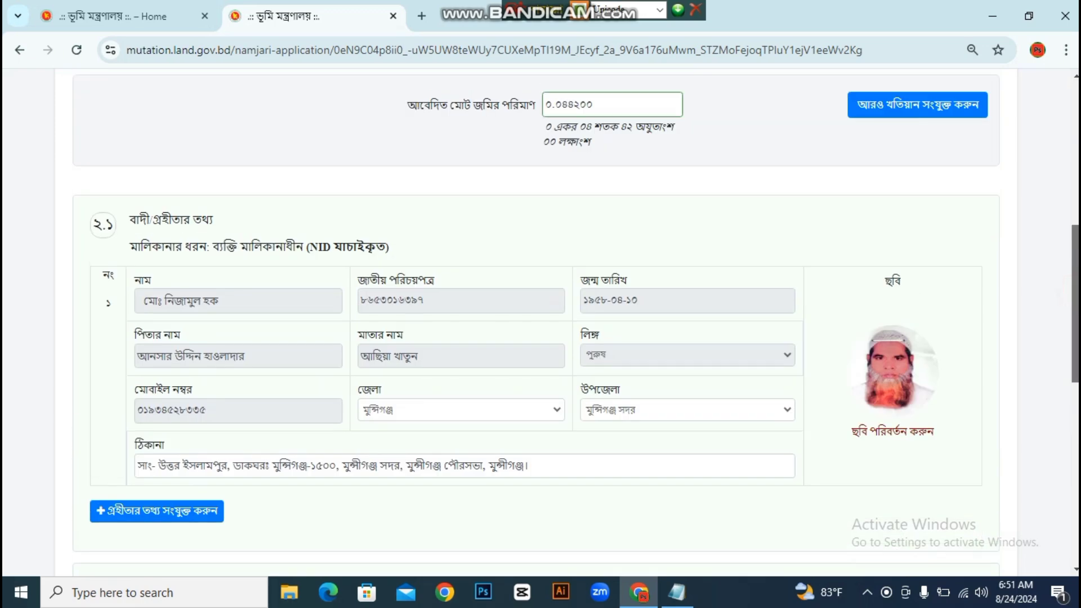
{"action": "scroll", "coordinate": [1076, 297], "scroll_direction": "down", "scroll_amount": 4}
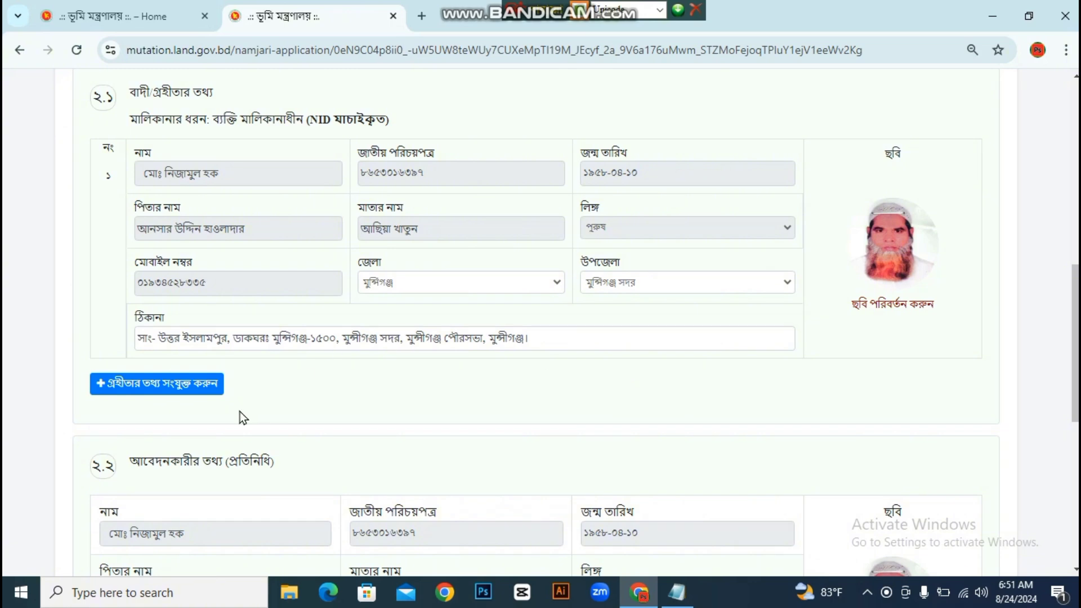
{"action": "left_click", "coordinate": [156, 389]}
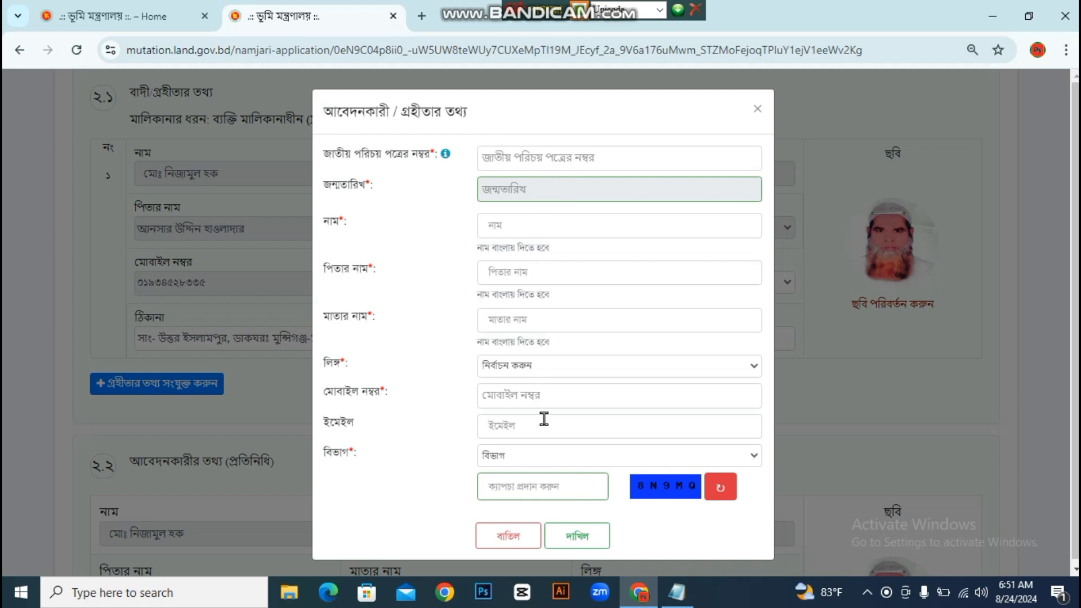
{"action": "left_click", "coordinate": [758, 108]}
{"action": "scroll", "coordinate": [874, 363], "scroll_direction": "up", "scroll_amount": 1}
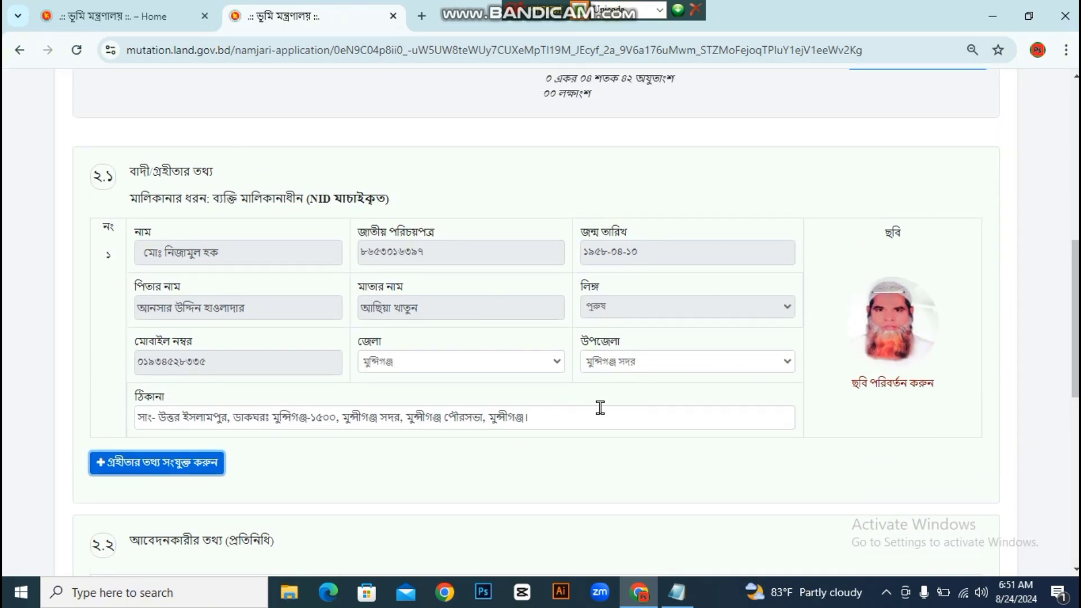
{"action": "scroll", "coordinate": [751, 395], "scroll_direction": "up", "scroll_amount": 2}
{"action": "scroll", "coordinate": [758, 372], "scroll_direction": "up", "scroll_amount": 1}
{"action": "scroll", "coordinate": [717, 388], "scroll_direction": "down", "scroll_amount": 4}
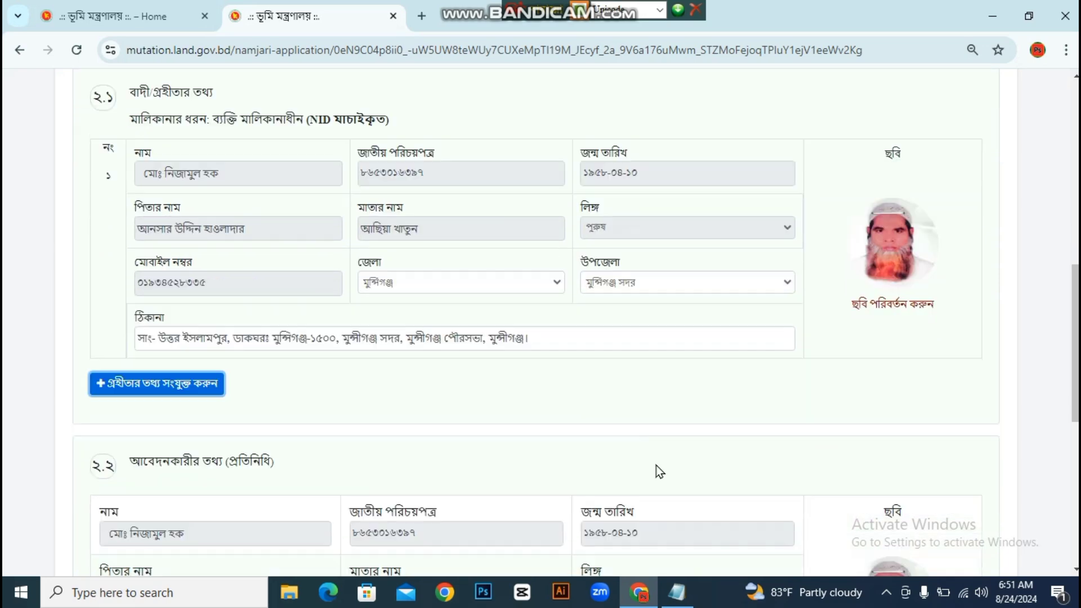
{"action": "scroll", "coordinate": [844, 461], "scroll_direction": "up", "scroll_amount": 1}
{"action": "scroll", "coordinate": [599, 386], "scroll_direction": "down", "scroll_amount": 7}
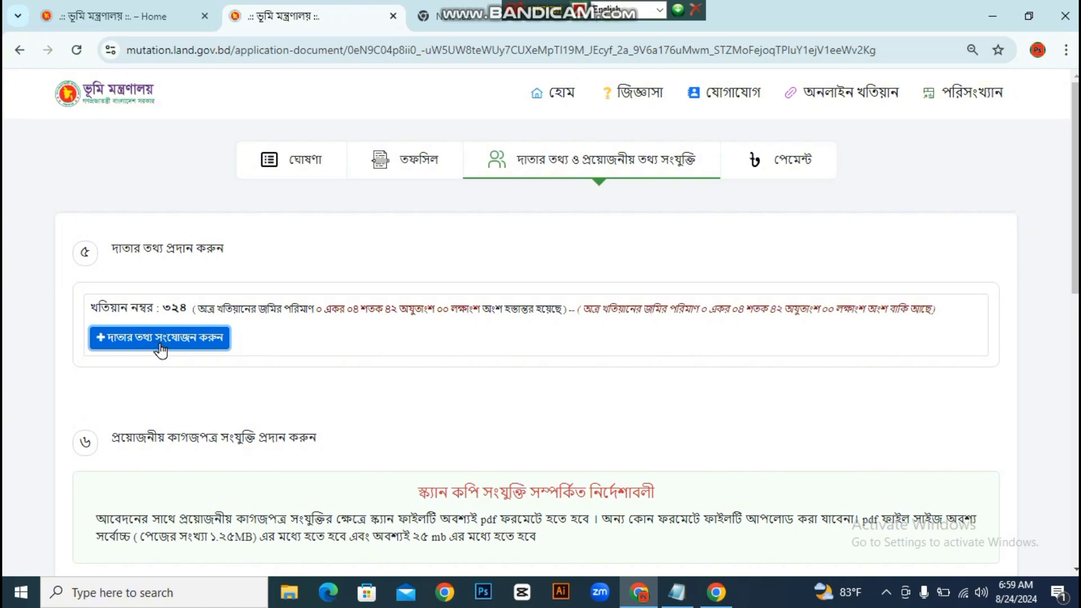
- Start a new donor entry marked as deceased (মৃত) and enter the owner's name in Bangla
{"action": "left_click", "coordinate": [202, 345]}
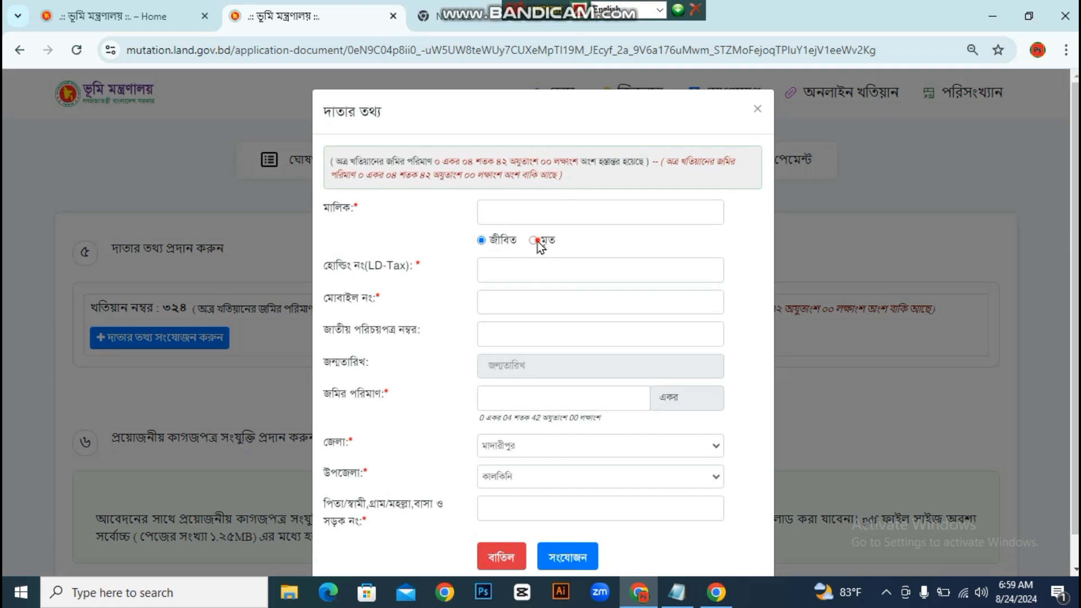
{"action": "left_click", "coordinate": [537, 241]}
{"action": "left_click", "coordinate": [502, 214]}
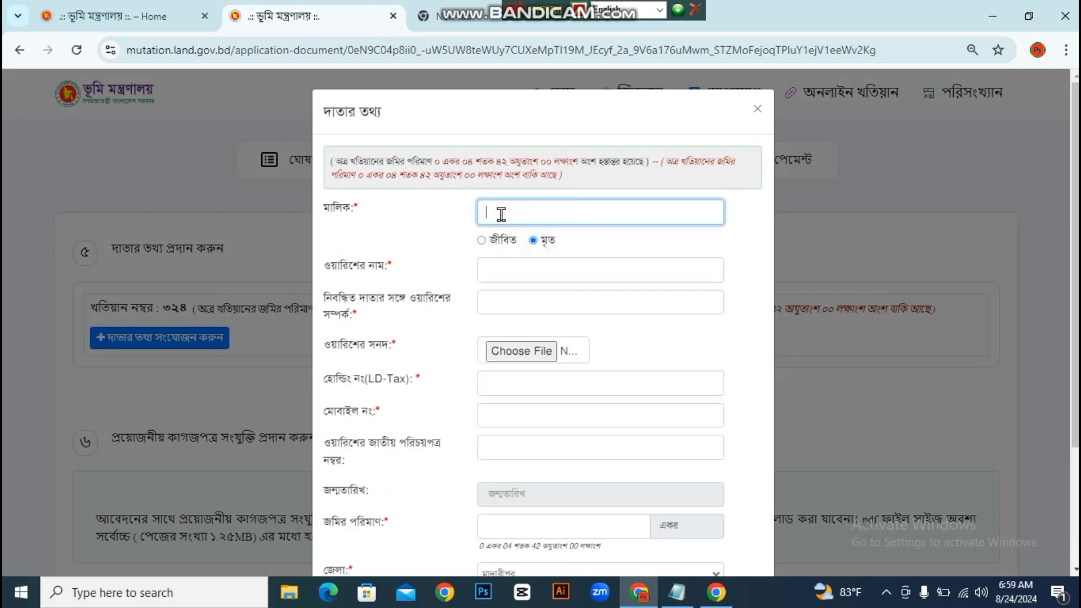
{"action": "key", "text": "ctrl+alt+v"}
{"action": "key", "text": "BackSpace"}
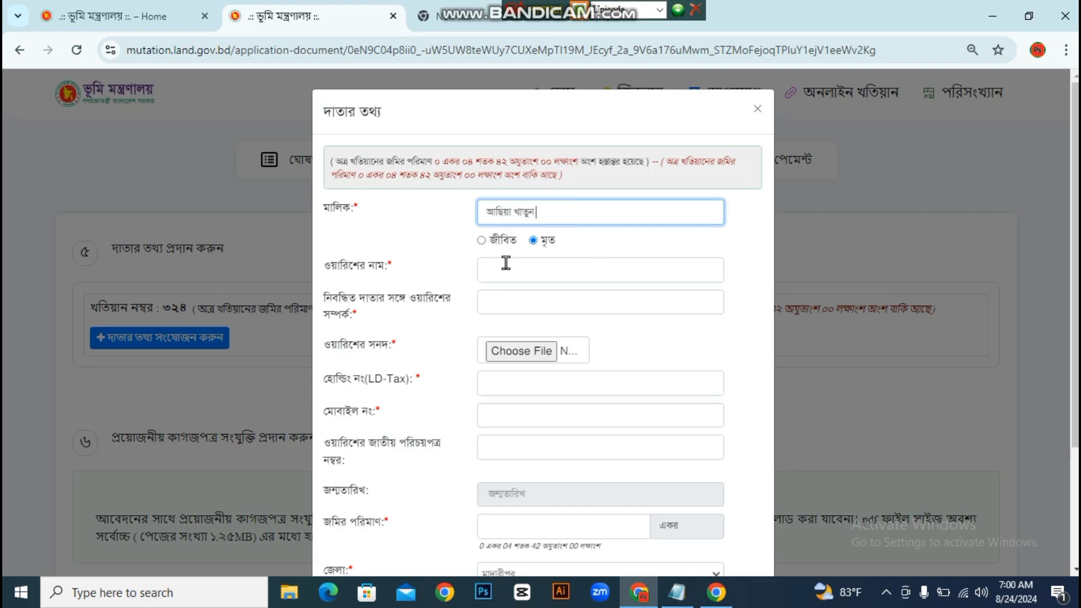
- Paste the list of heirs' names from Notepad into the ওয়ারিশের নাম field
{"action": "left_click", "coordinate": [515, 269]}
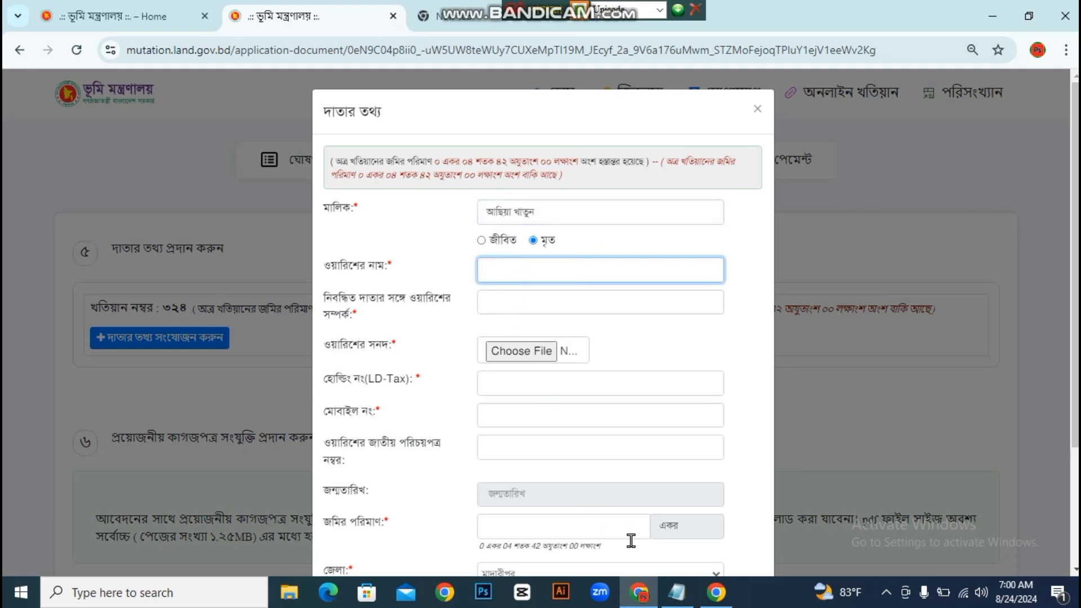
{"action": "left_click", "coordinate": [677, 592]}
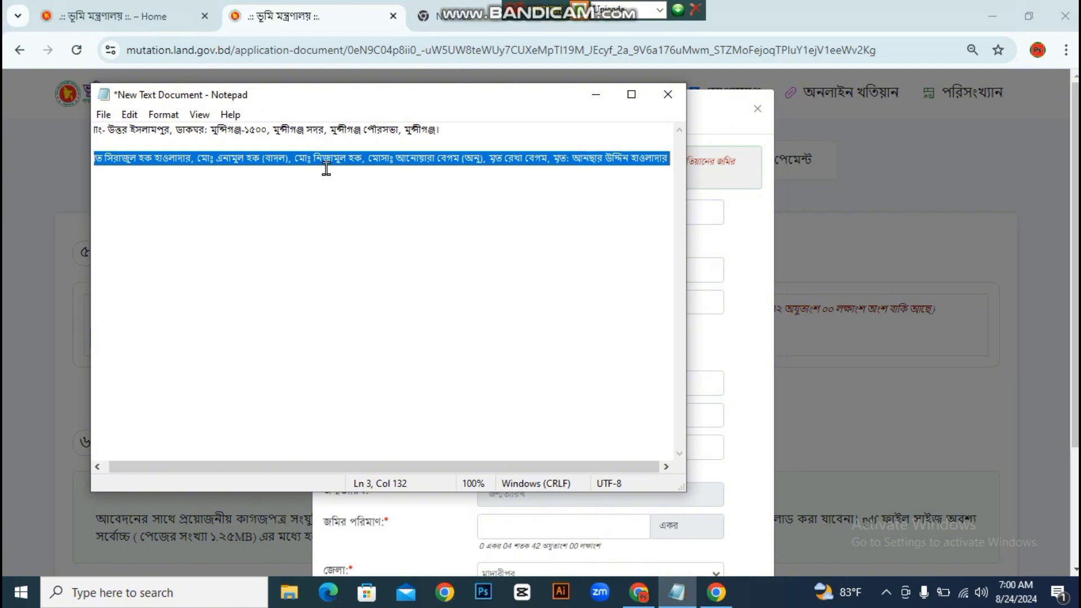
{"action": "left_click", "coordinate": [639, 592]}
{"action": "key", "text": "ctrl+v"}
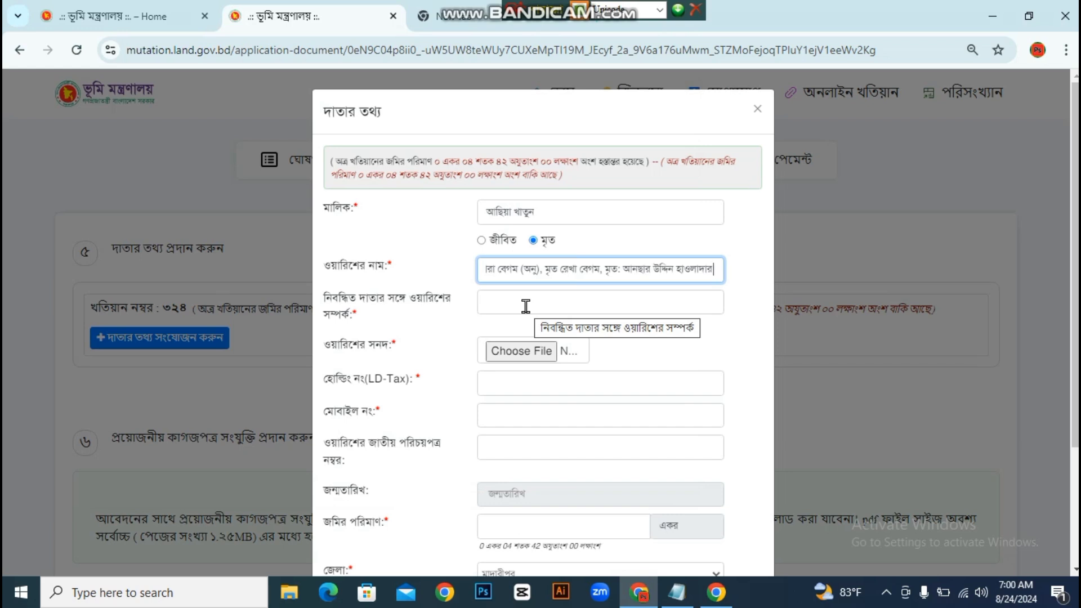
{"action": "left_click", "coordinate": [525, 307]}
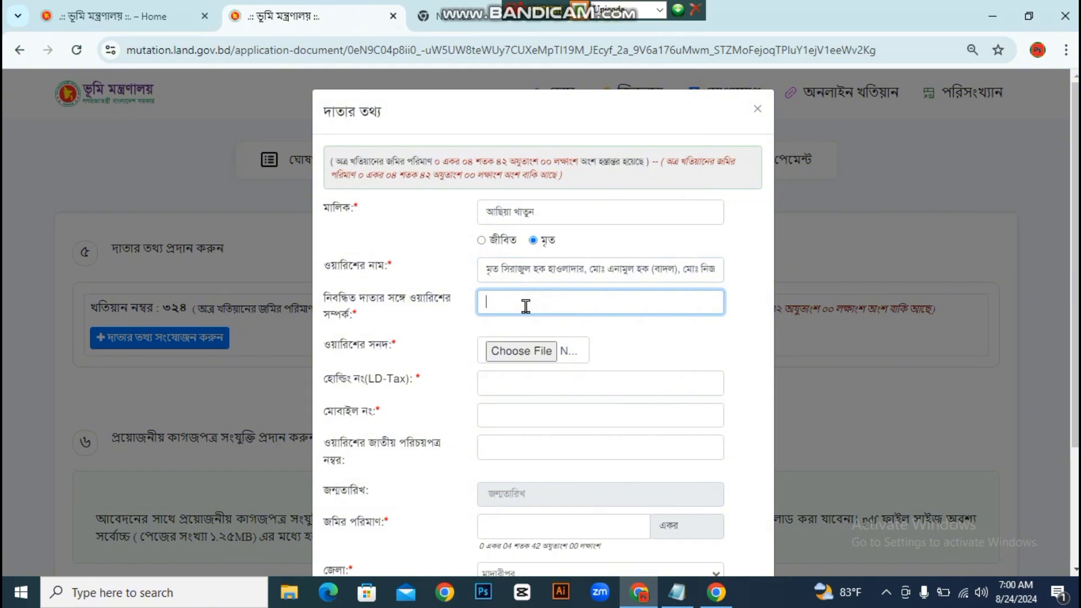
- Enter the heirs' relationship as 'পুত্র, কন্যা, স্ত্রী' and attach the oarish PDF as heir certificate
{"action": "type", "text": "পুত্র, কন্যা, স্ত্রী"}
{"action": "left_click", "coordinate": [518, 352]}
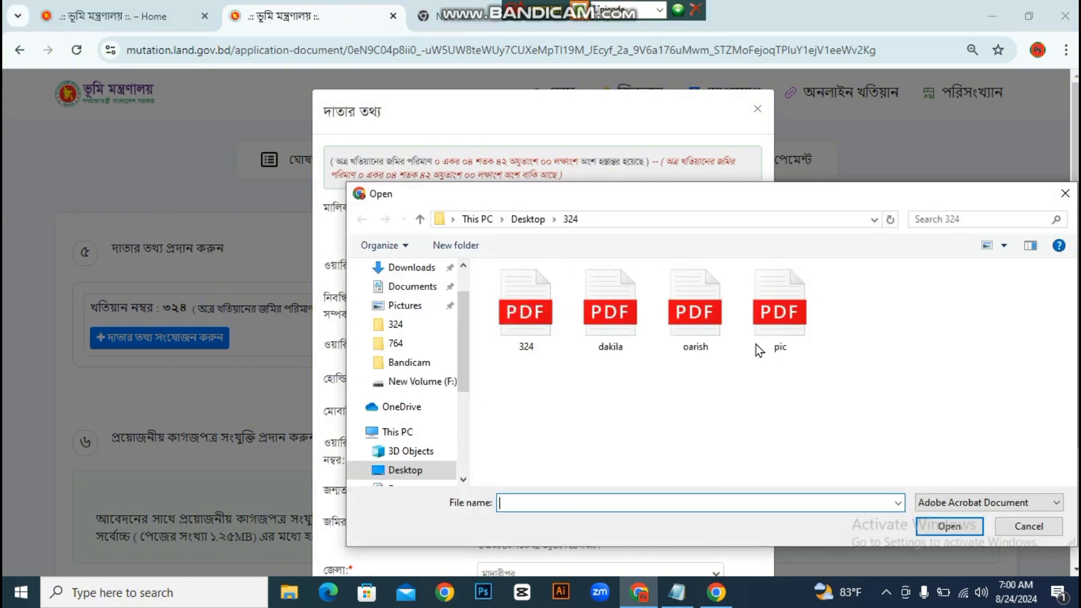
{"action": "double_click", "coordinate": [714, 326]}
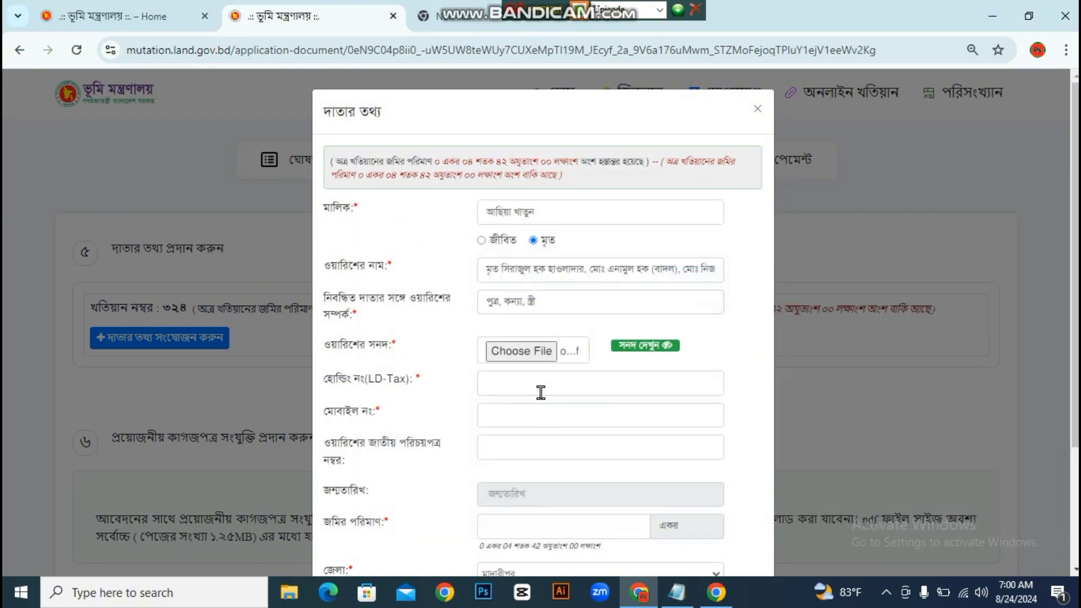
- Fill in holding number ৩২৪, the donor's mobile number, and land amount ০.০৪৪২ acre
{"action": "left_click", "coordinate": [543, 388]}
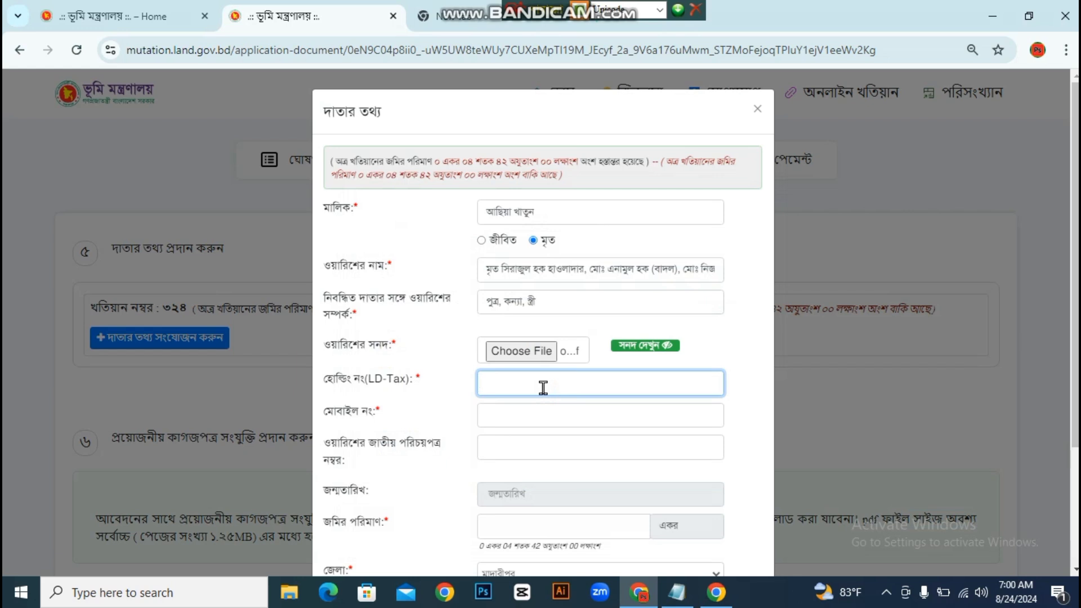
{"action": "type", "text": "৩২৪"}
{"action": "left_click", "coordinate": [537, 421]}
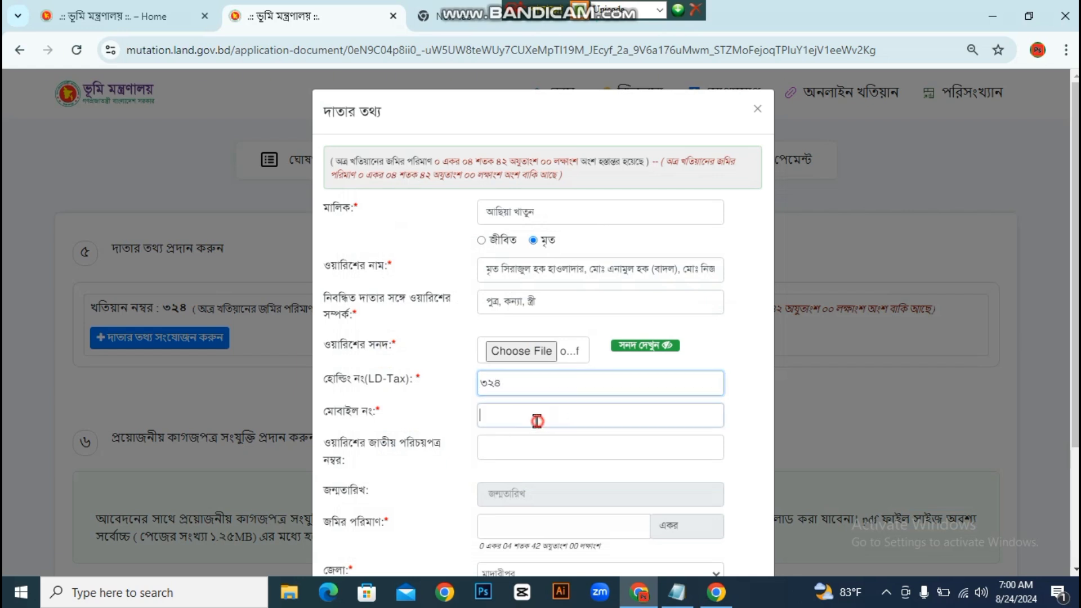
{"action": "key", "text": "F12"}
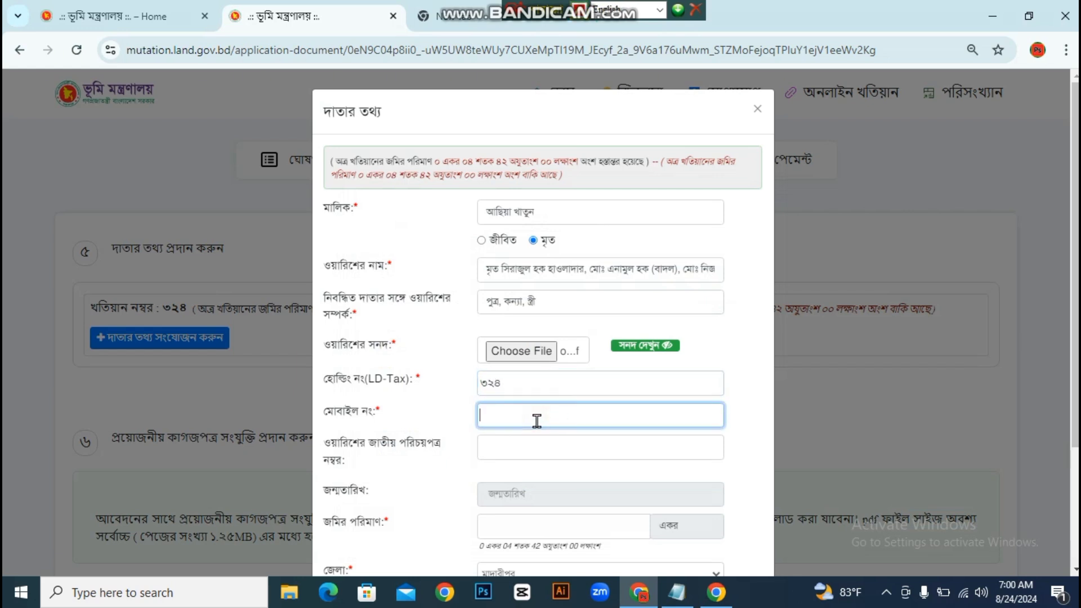
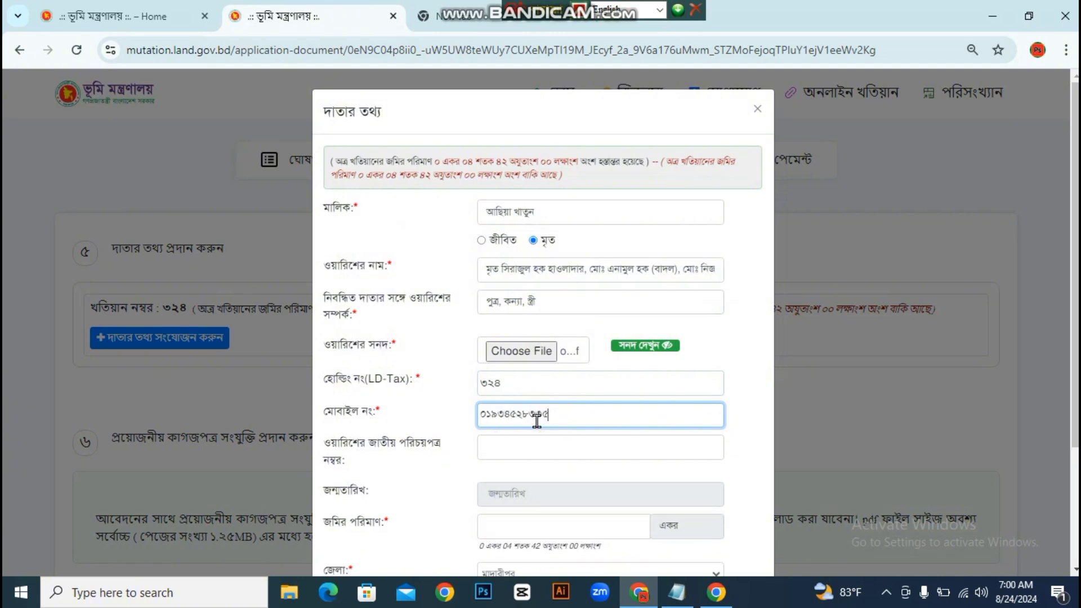
{"action": "left_click", "coordinate": [530, 528]}
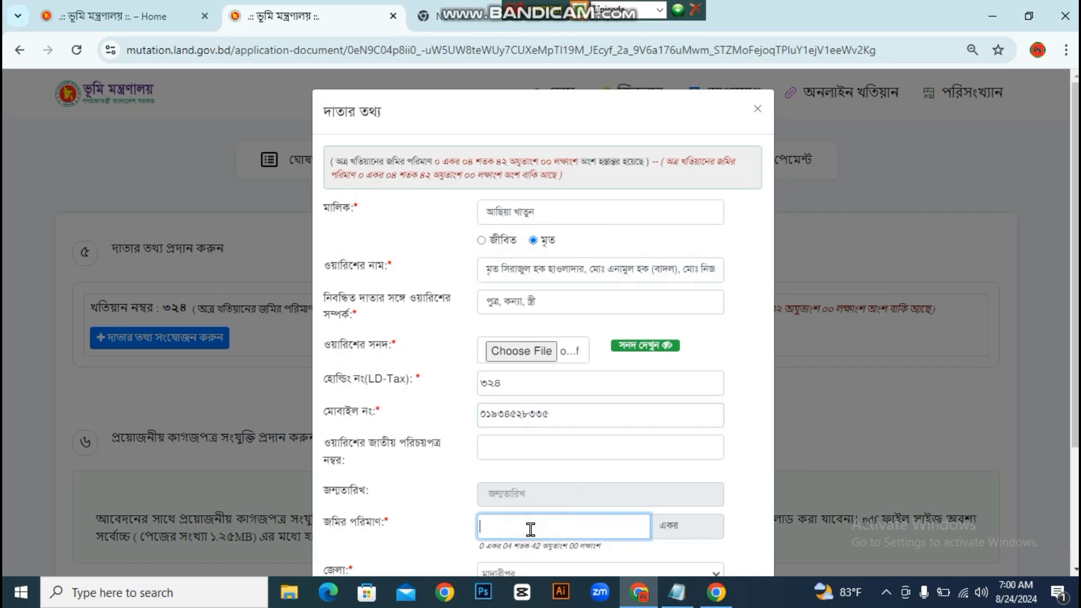
{"action": "type", "text": "০.০৪৪২"}
- Enter the donor's full address in Bangla and add the donor entry with সংযোজন
{"action": "scroll", "coordinate": [898, 396], "scroll_direction": "down", "scroll_amount": 1}
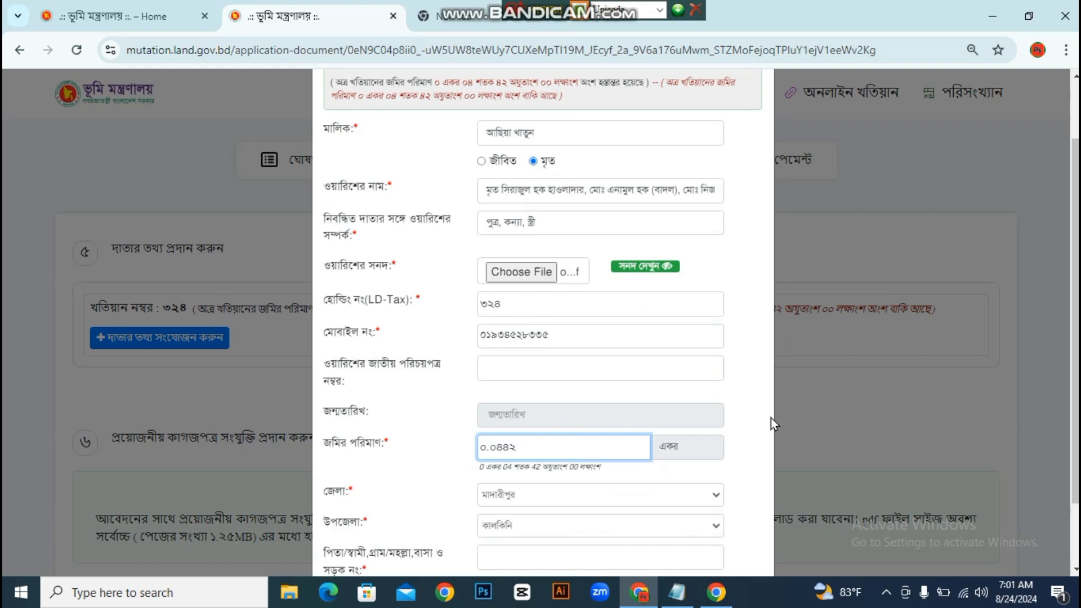
{"action": "left_click", "coordinate": [526, 555]}
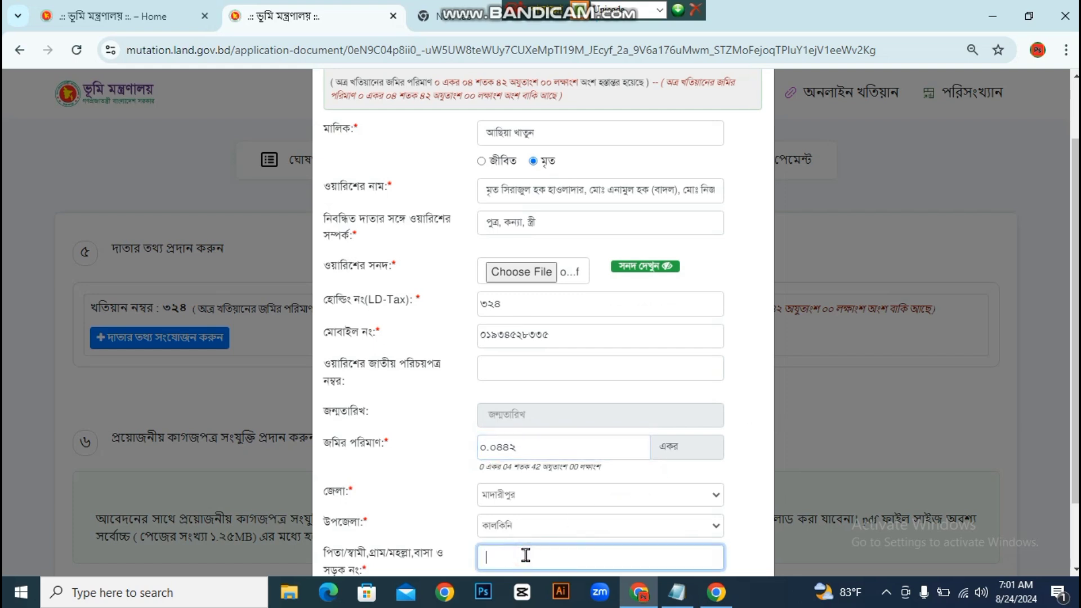
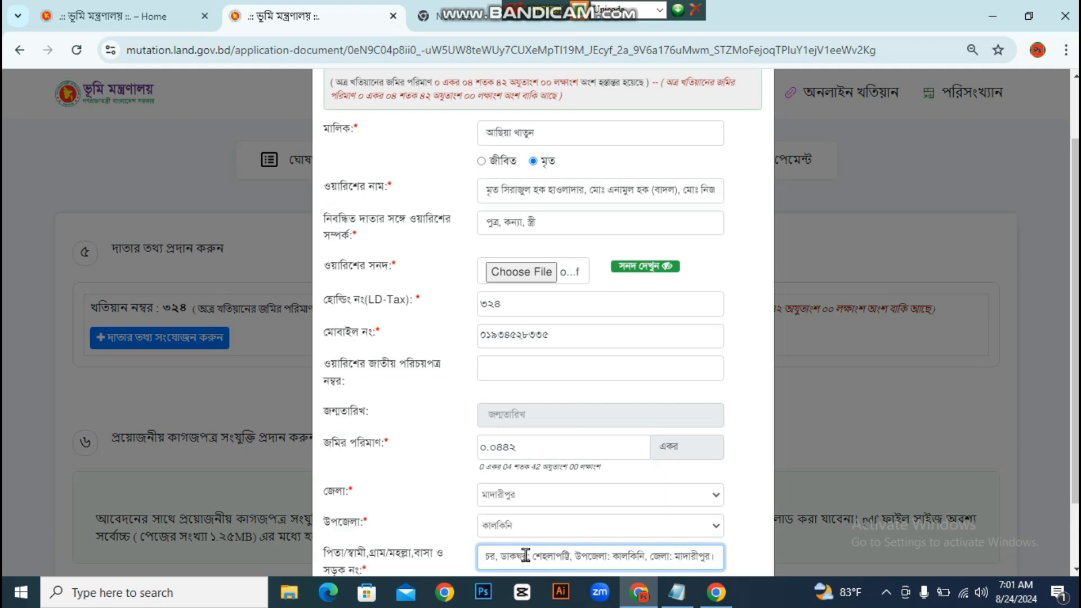
{"action": "scroll", "coordinate": [1058, 203], "scroll_direction": "down", "scroll_amount": 2}
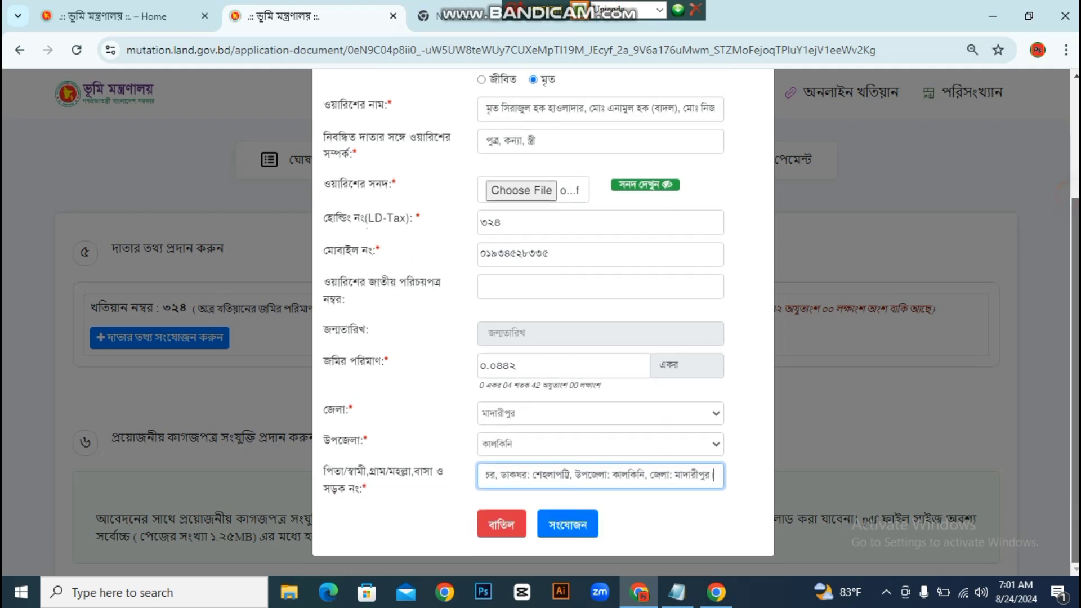
{"action": "left_click", "coordinate": [582, 529]}
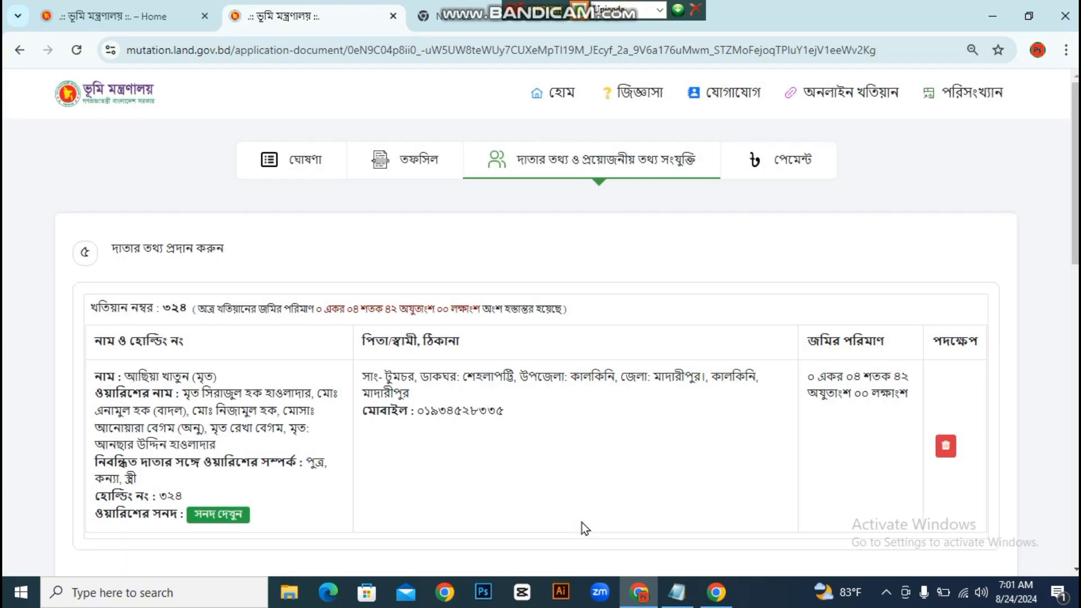
- Attach the 324 khatian PDF to row ৬.১, the inheritance certificate to ৬.২, and the dakila PDF to ৬.৪
{"action": "scroll", "coordinate": [456, 459], "scroll_direction": "down", "scroll_amount": 7}
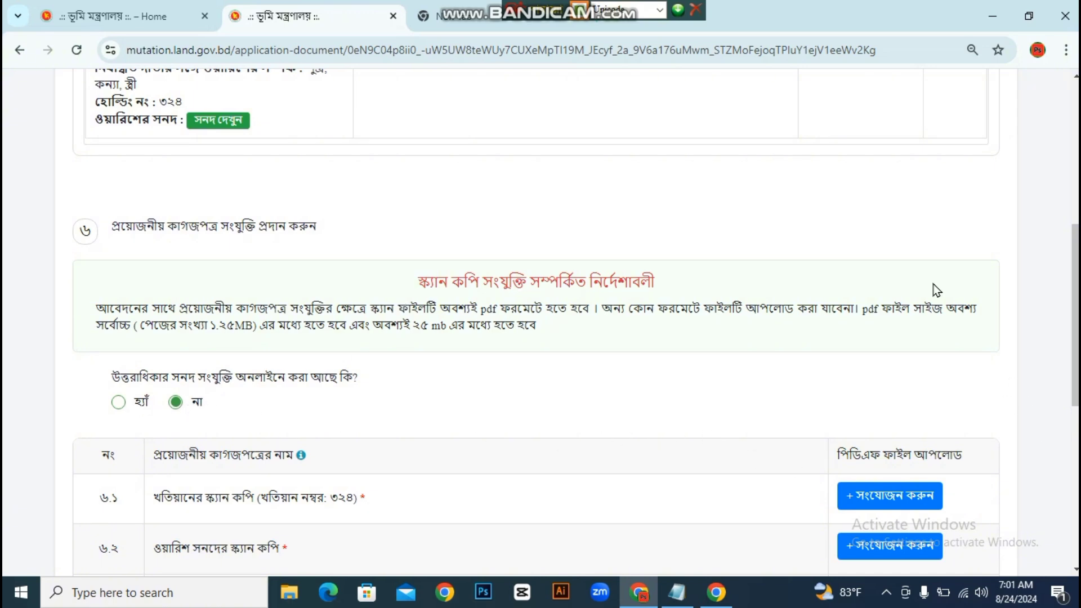
{"action": "scroll", "coordinate": [222, 344], "scroll_direction": "down", "scroll_amount": 3}
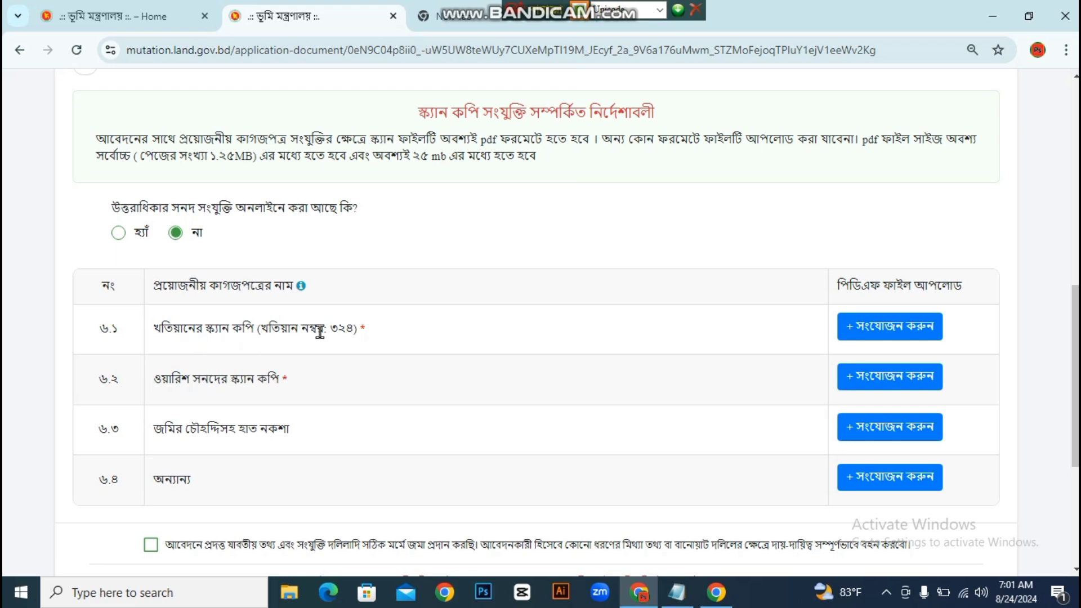
{"action": "left_click", "coordinate": [903, 333]}
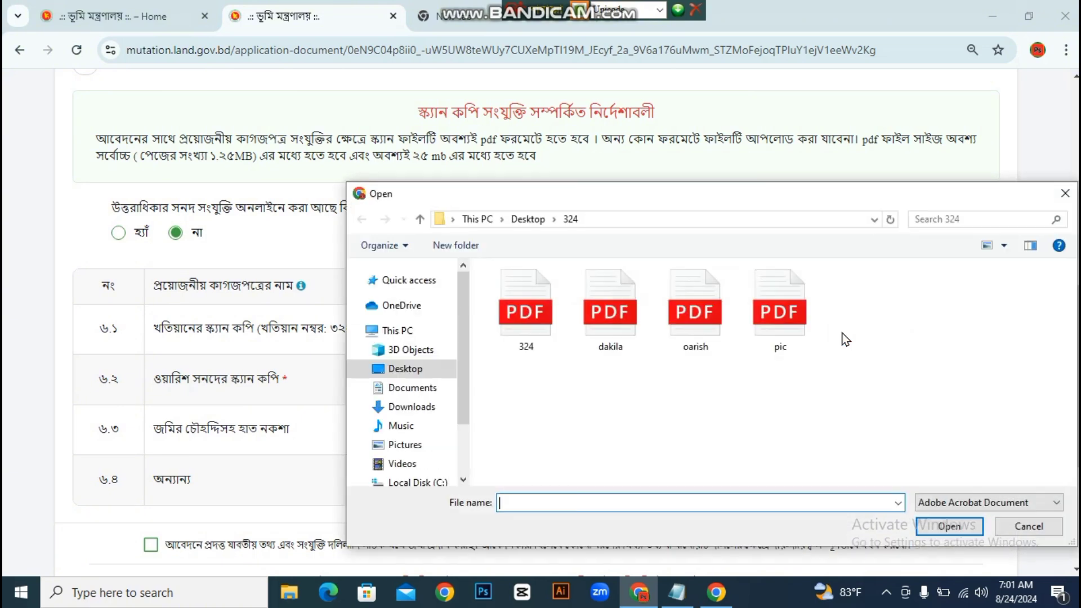
{"action": "double_click", "coordinate": [538, 330]}
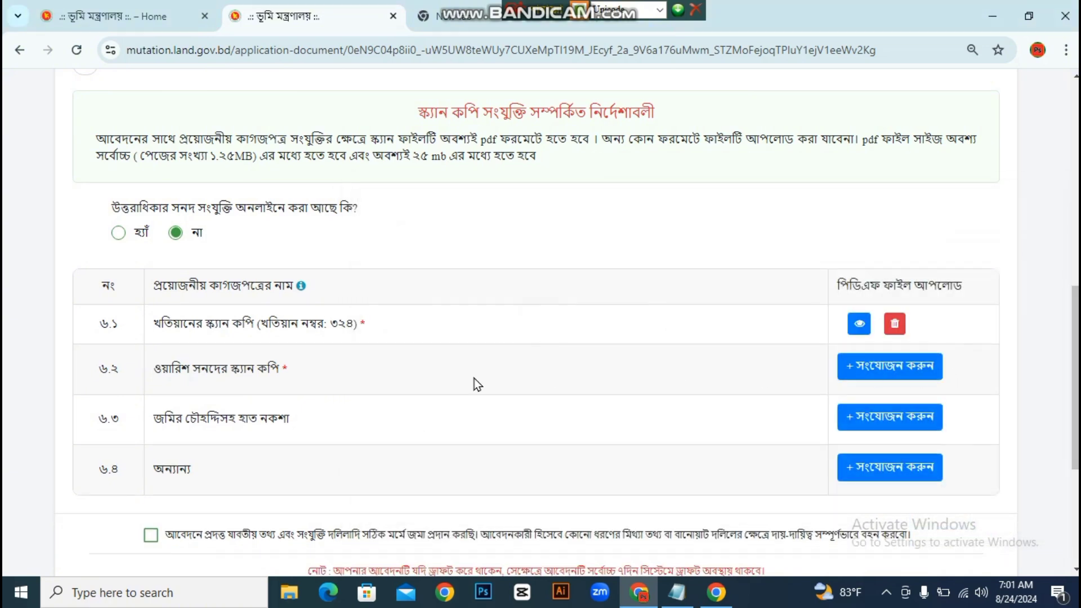
{"action": "left_click", "coordinate": [893, 367]}
{"action": "double_click", "coordinate": [699, 313]}
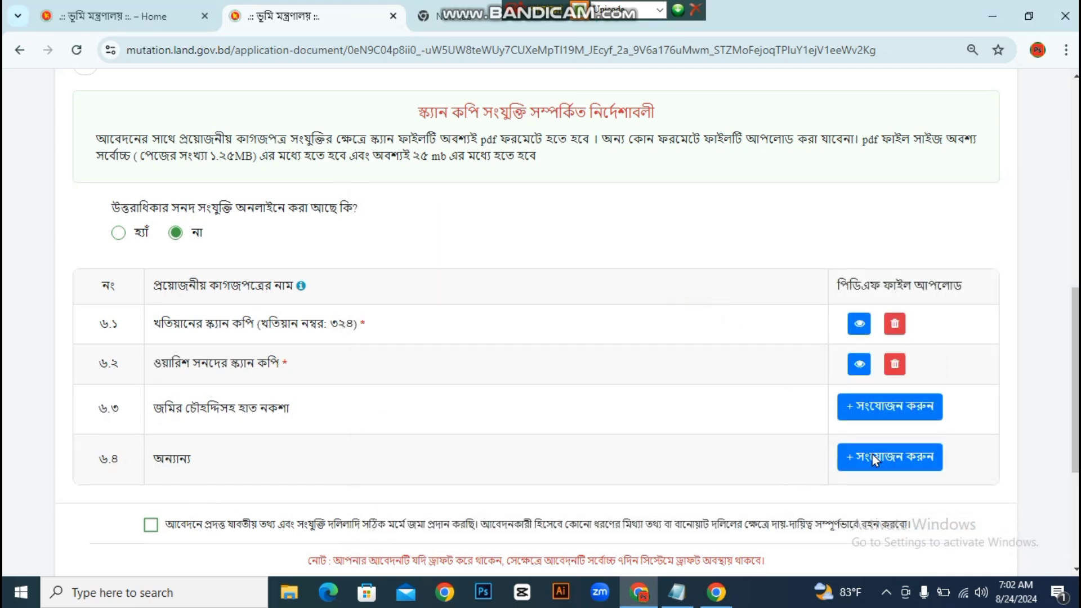
{"action": "left_click", "coordinate": [873, 454]}
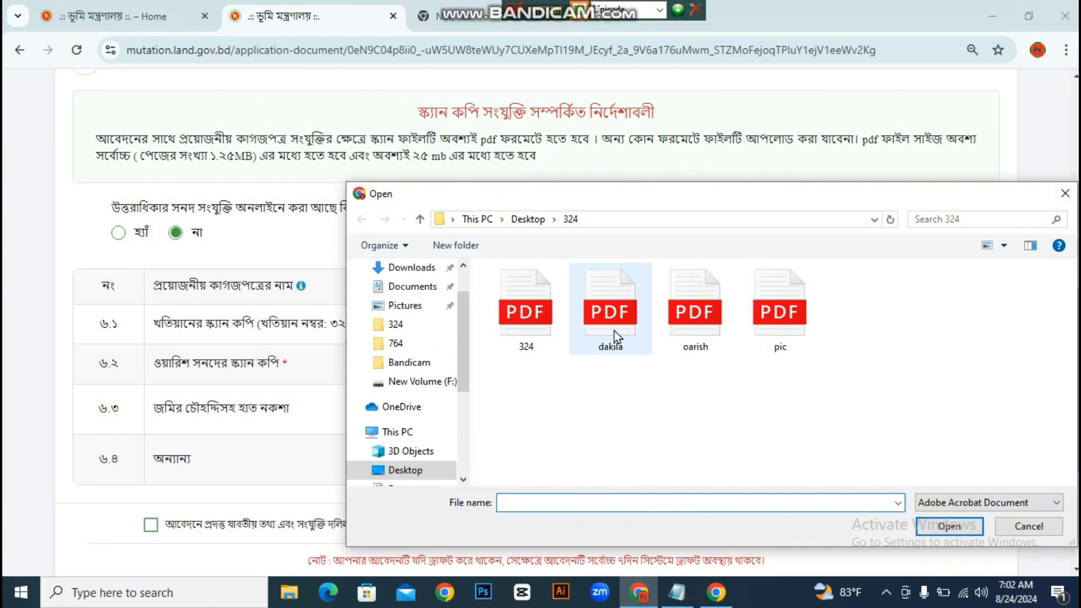
{"action": "double_click", "coordinate": [614, 330]}
{"action": "scroll", "coordinate": [613, 330], "scroll_direction": "down", "scroll_amount": 4}
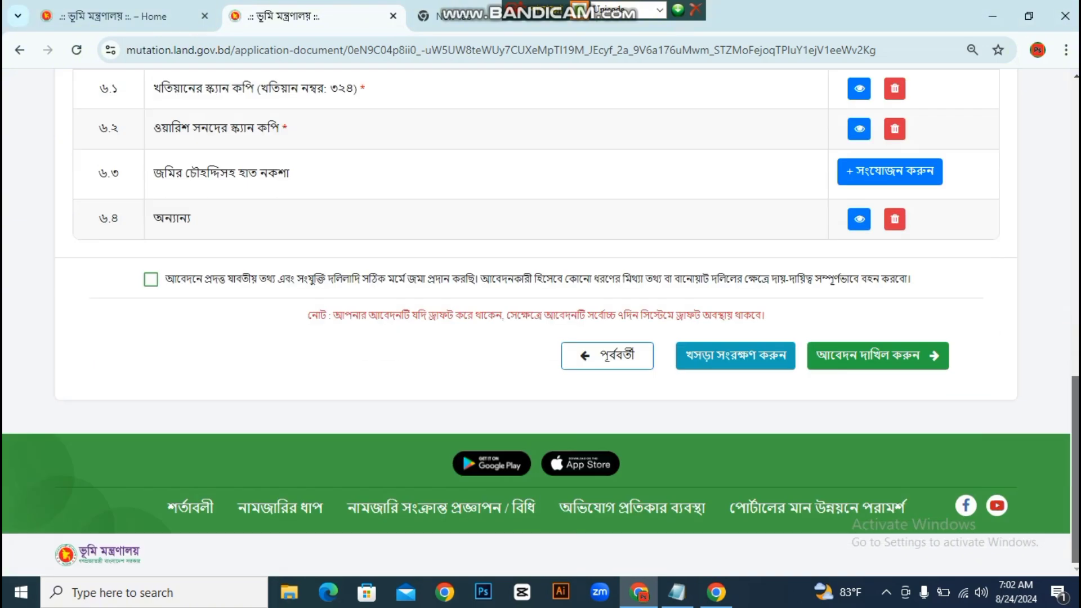
- Accept the declaration and submit the application, confirming with হ্যাঁ
{"action": "left_click", "coordinate": [150, 279]}
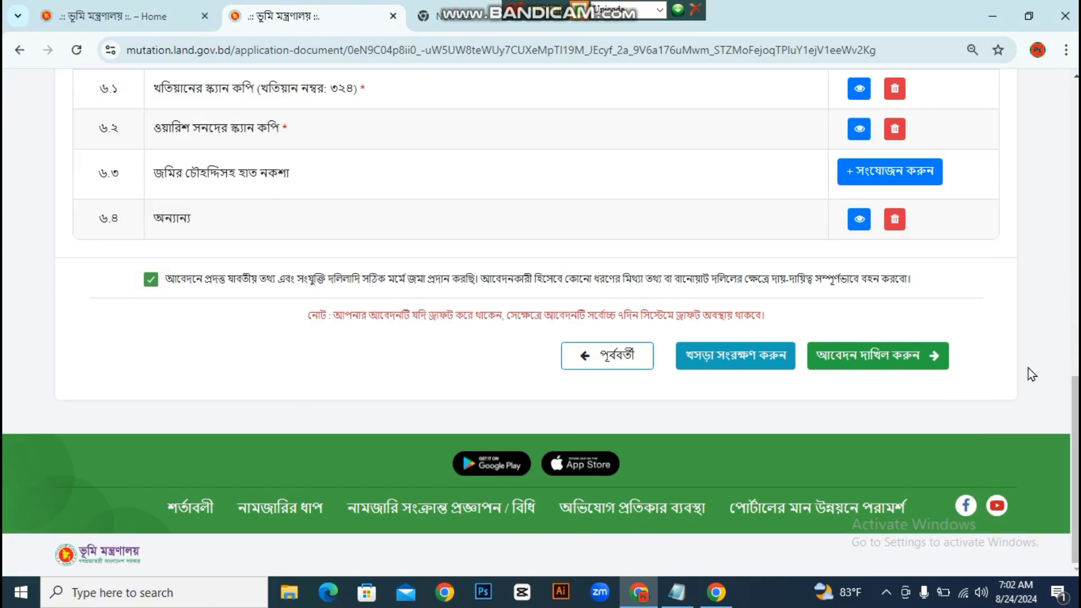
{"action": "left_click", "coordinate": [873, 355]}
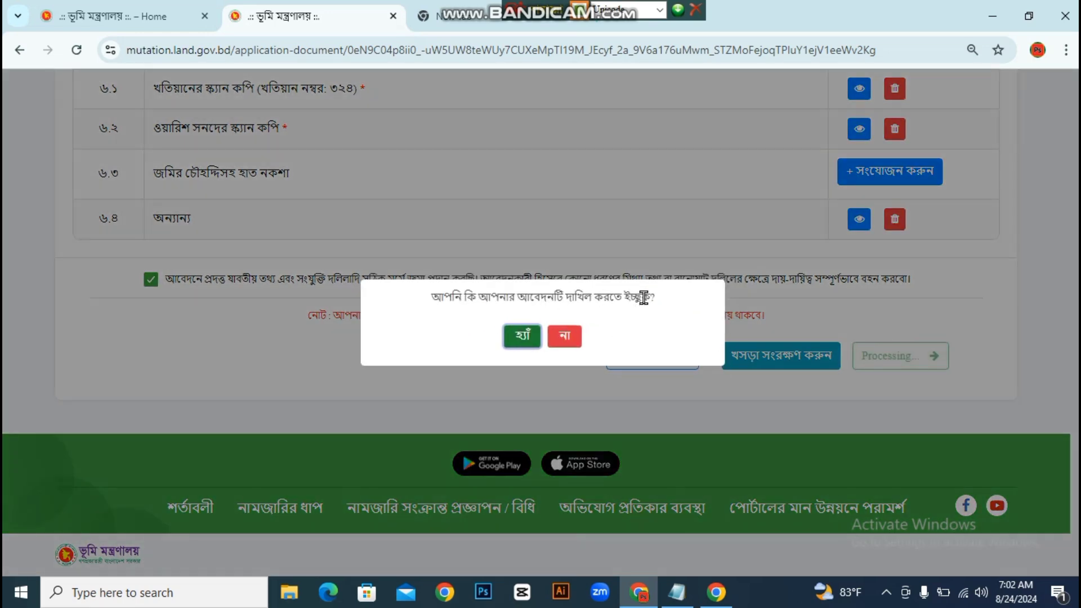
{"action": "left_click", "coordinate": [522, 336]}
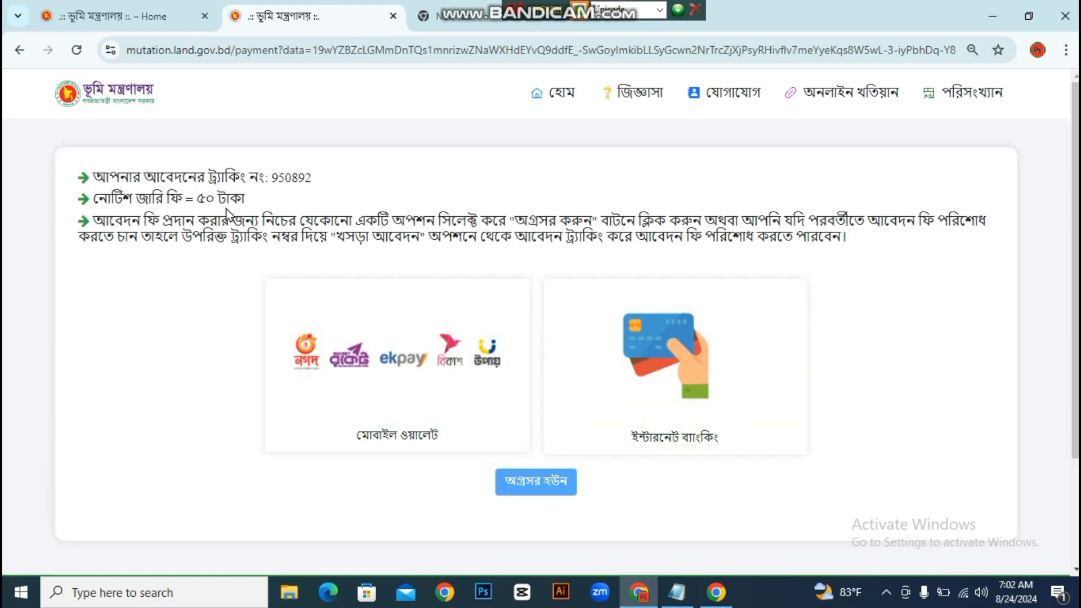
- Choose internet banking with the bKash gateway and proceed to pay the ৳50 notice fee
{"action": "left_click", "coordinate": [675, 352]}
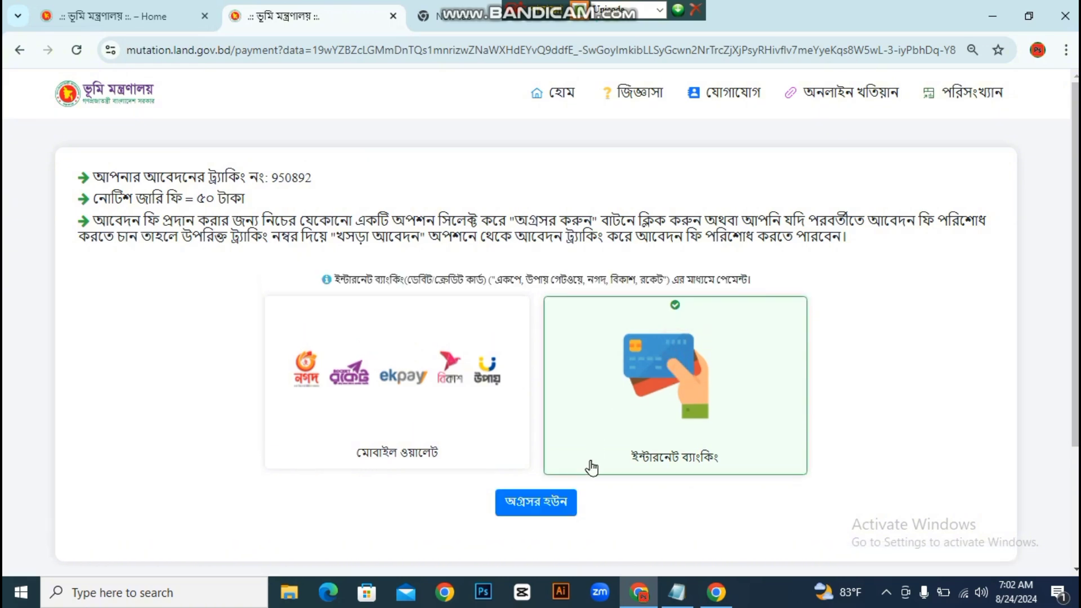
{"action": "left_click", "coordinate": [543, 489]}
{"action": "left_click", "coordinate": [562, 320]}
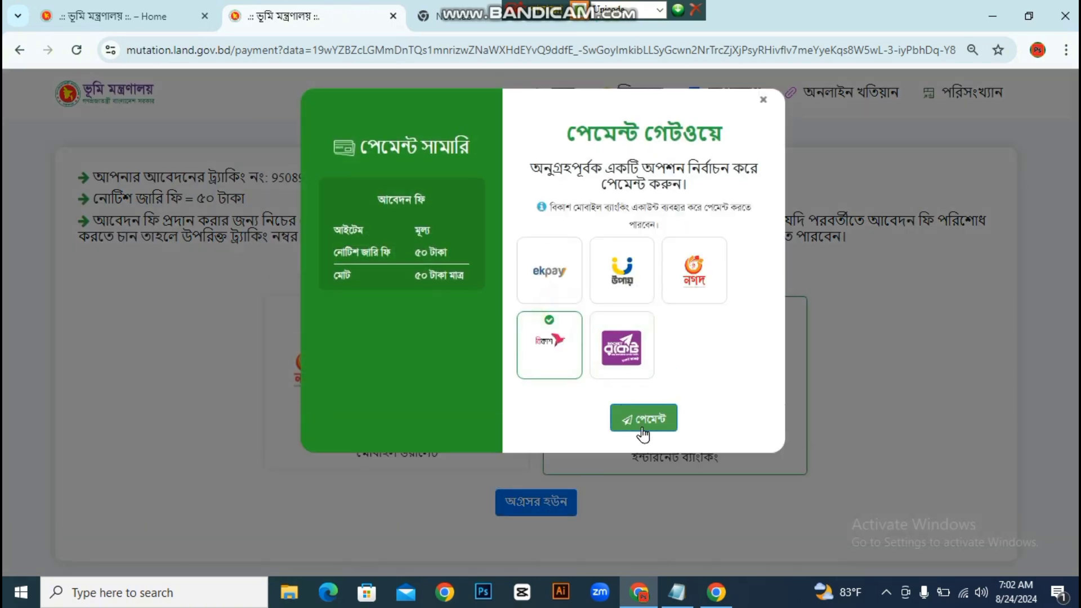
{"action": "left_click", "coordinate": [631, 415]}
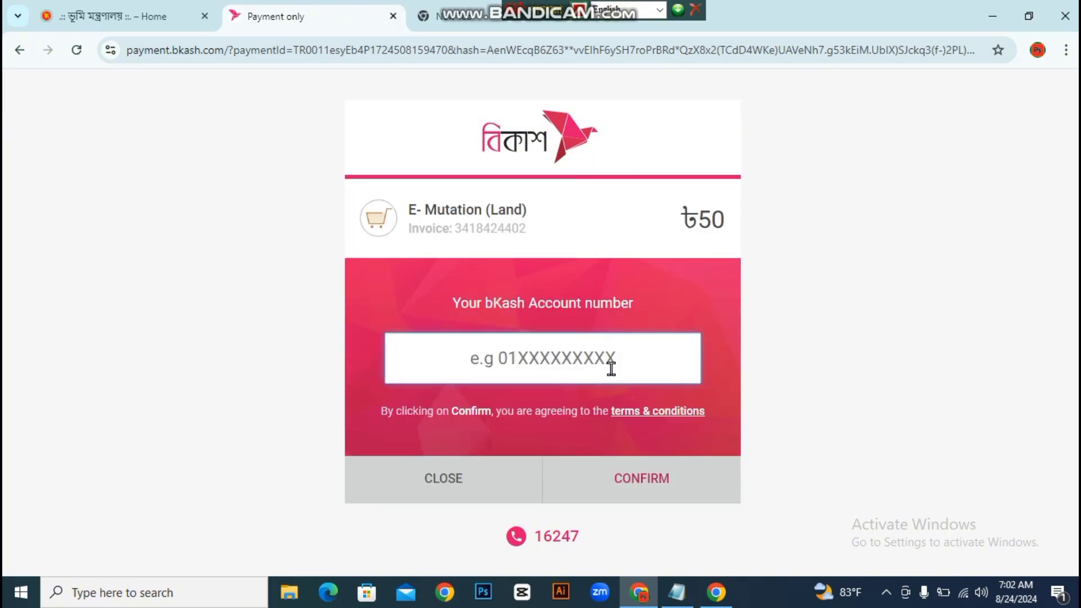
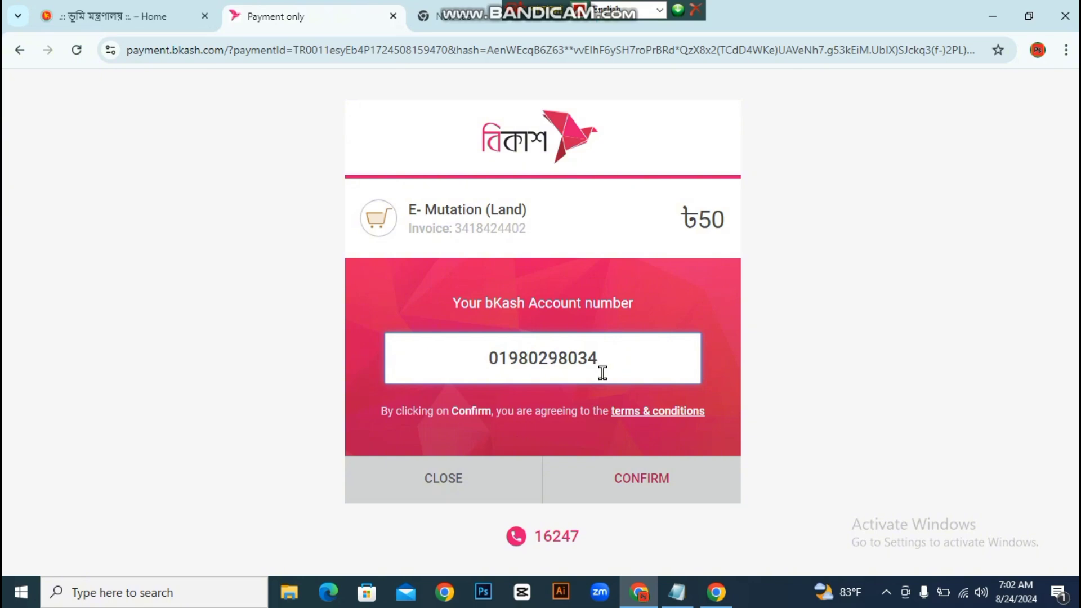
- Pay ৳50 in bKash by entering the account number, the SMS verification code, and the PIN
{"action": "left_click", "coordinate": [638, 480]}
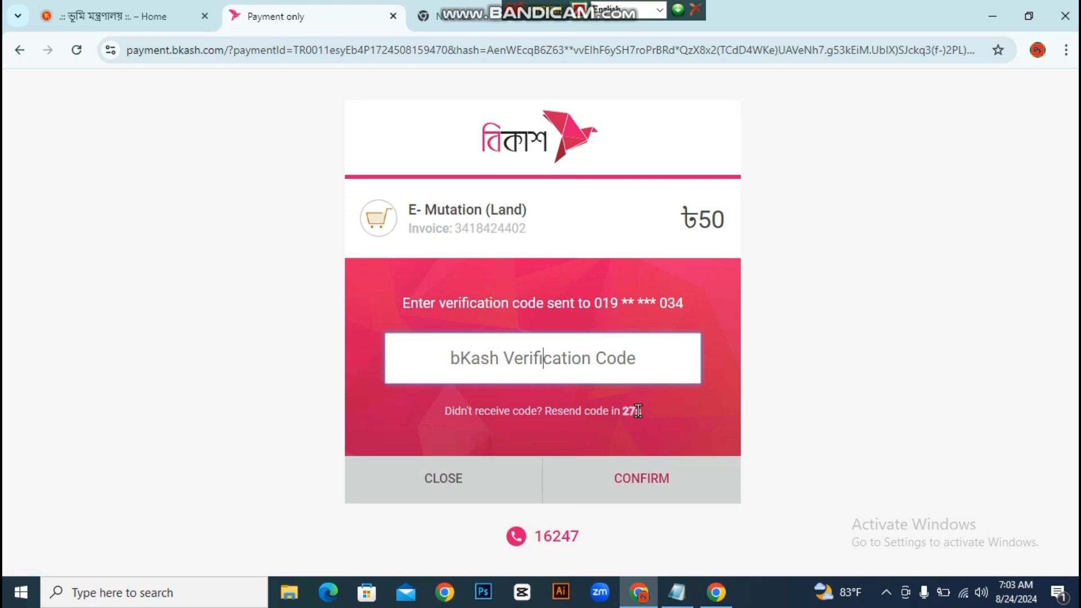
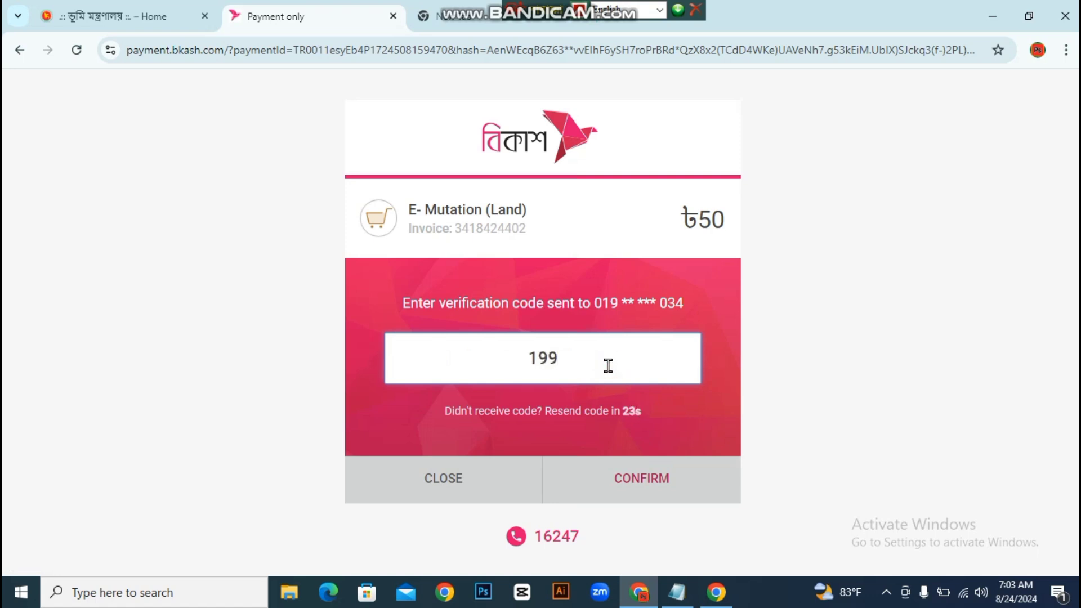
{"action": "left_click", "coordinate": [639, 480]}
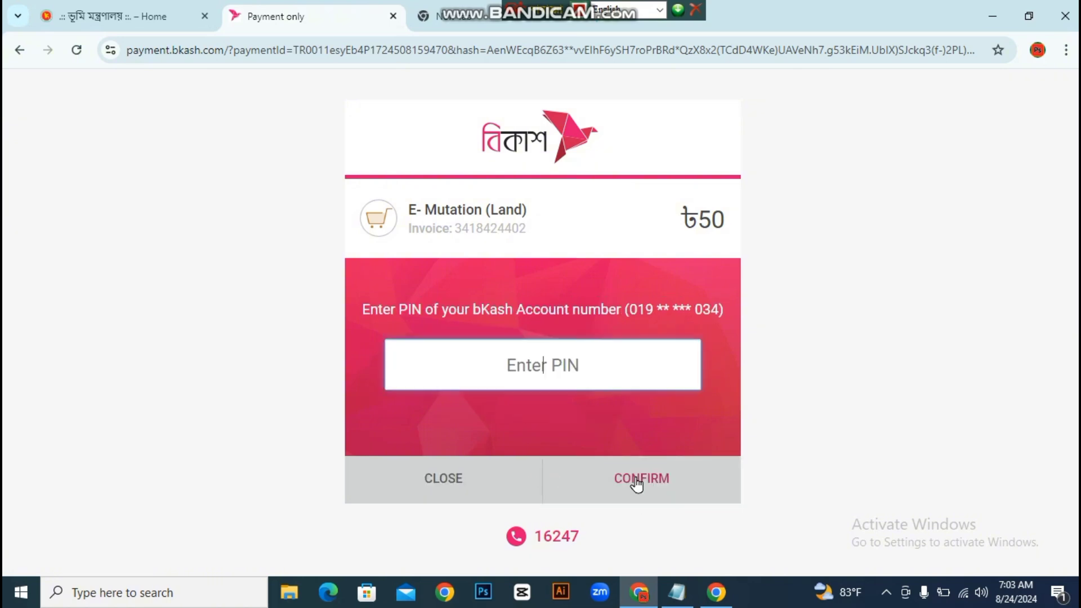
{"action": "type", "text": "****"}
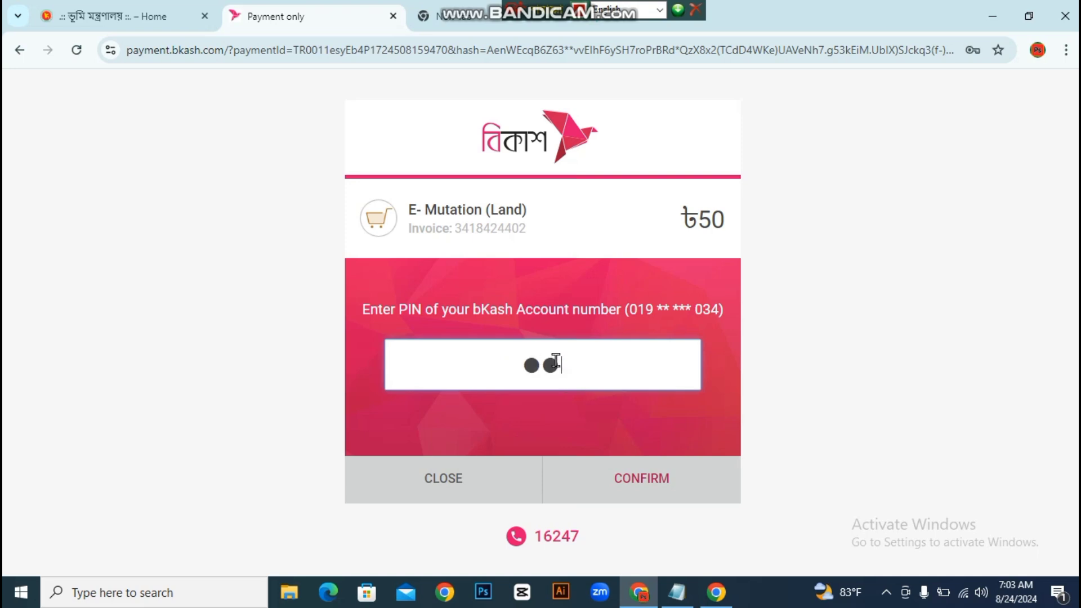
{"action": "type", "text": "*"}
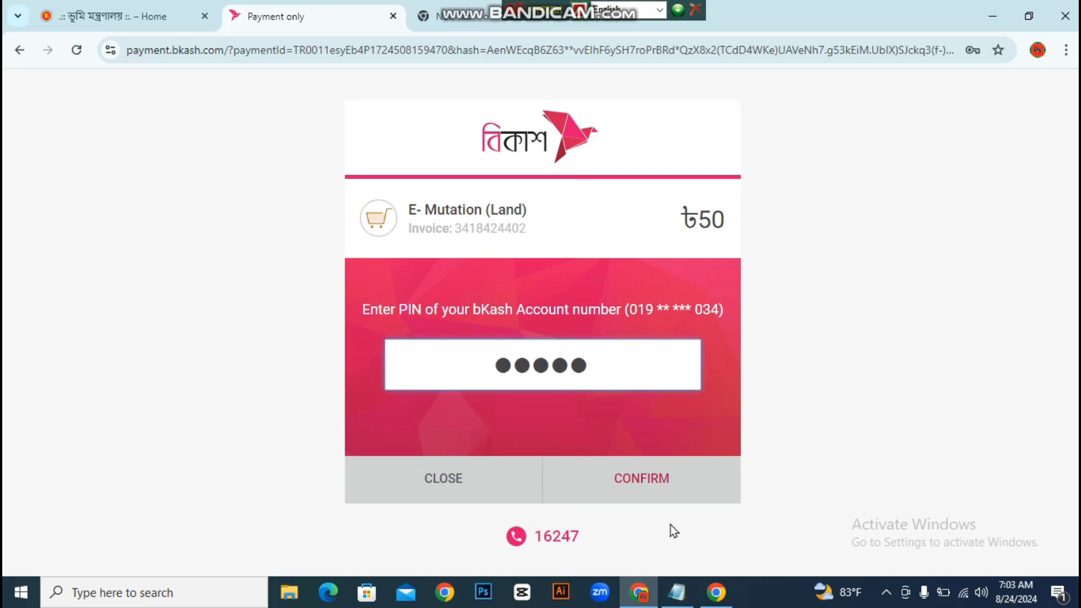
{"action": "left_click", "coordinate": [650, 473]}
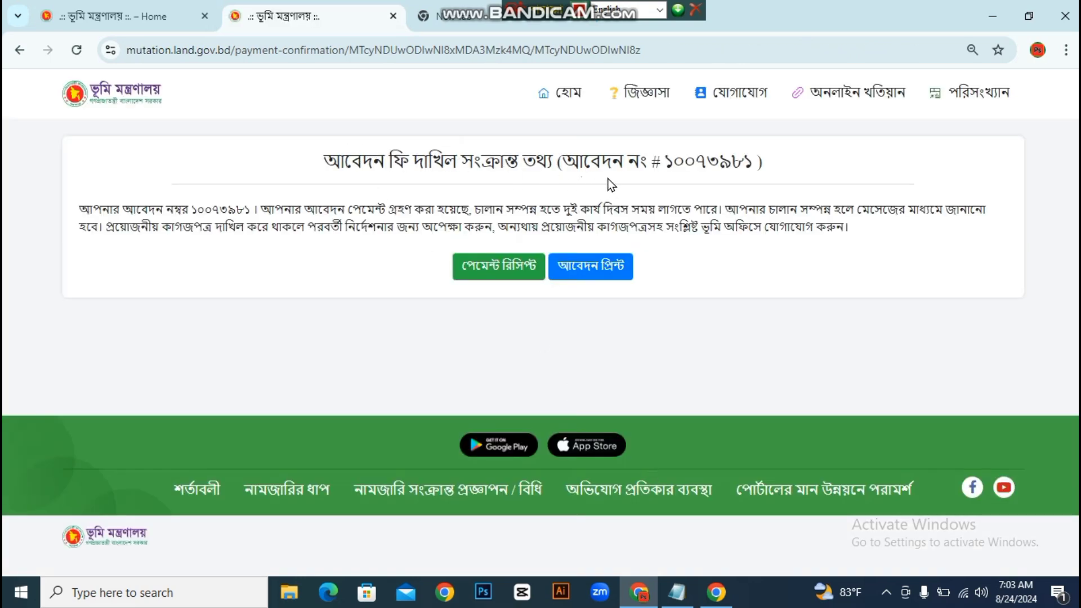
- Open the application print PDF in a new tab, then open the payment receipt from the confirmation page
{"action": "left_click_drag", "start_coordinate": [788, 166], "coordinate": [663, 158]}
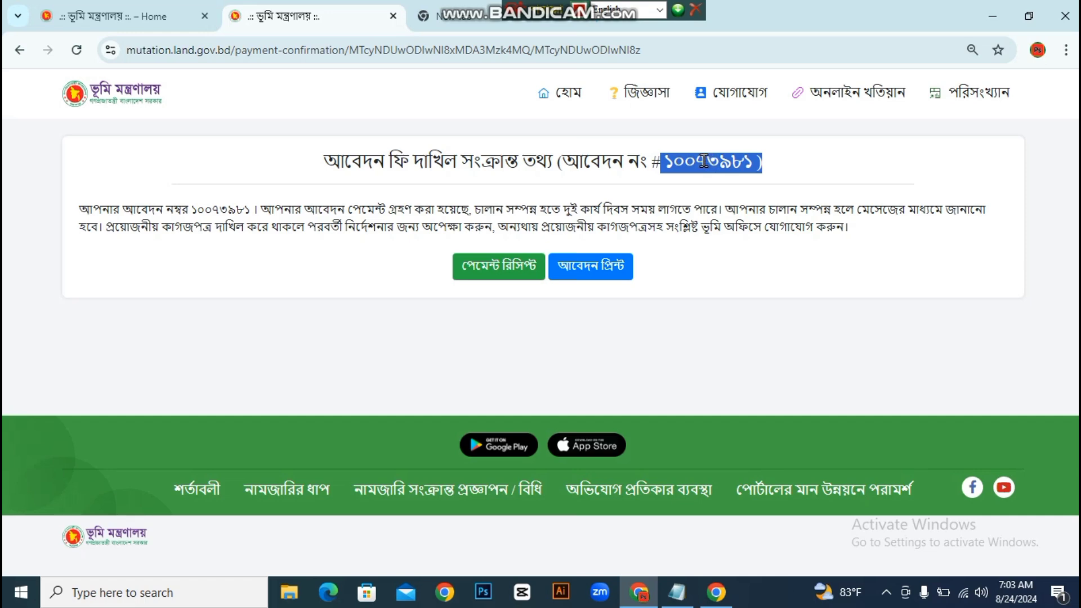
{"action": "left_click", "coordinate": [603, 268]}
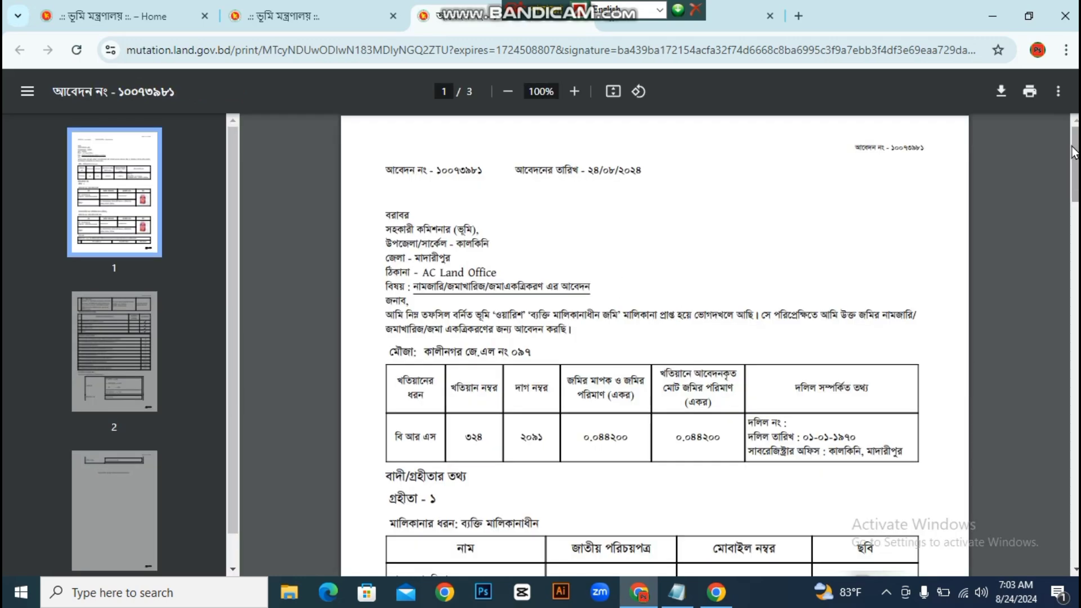
{"action": "mouse_move", "coordinate": [1076, 164]}
{"action": "left_mouse_down"}
{"action": "mouse_move", "coordinate": [1077, 451]}
{"action": "mouse_move", "coordinate": [1076, 169]}
{"action": "left_mouse_up"}
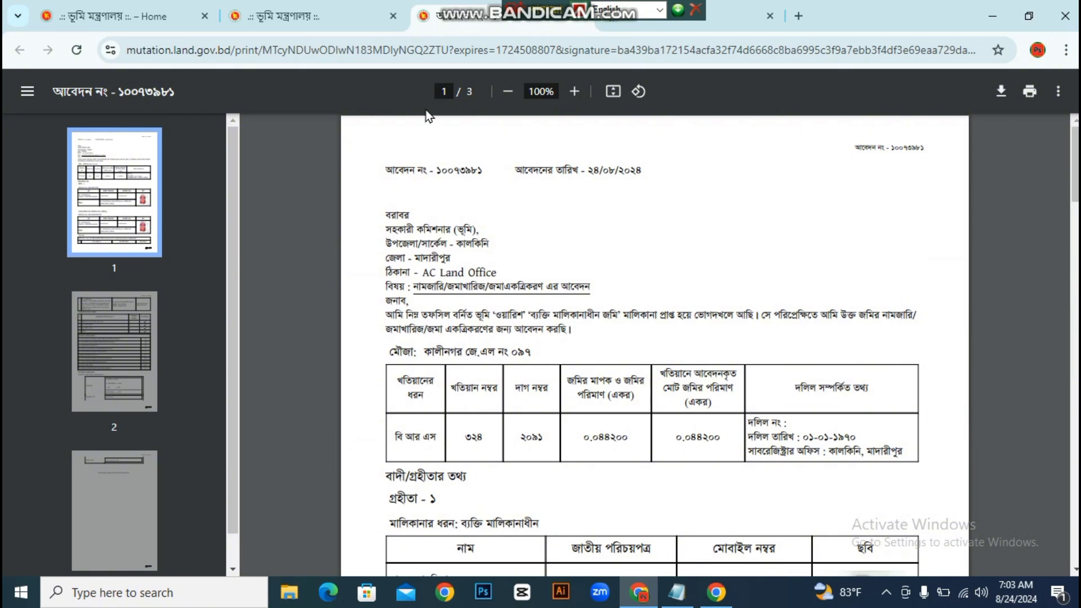
{"action": "left_click", "coordinate": [325, 12]}
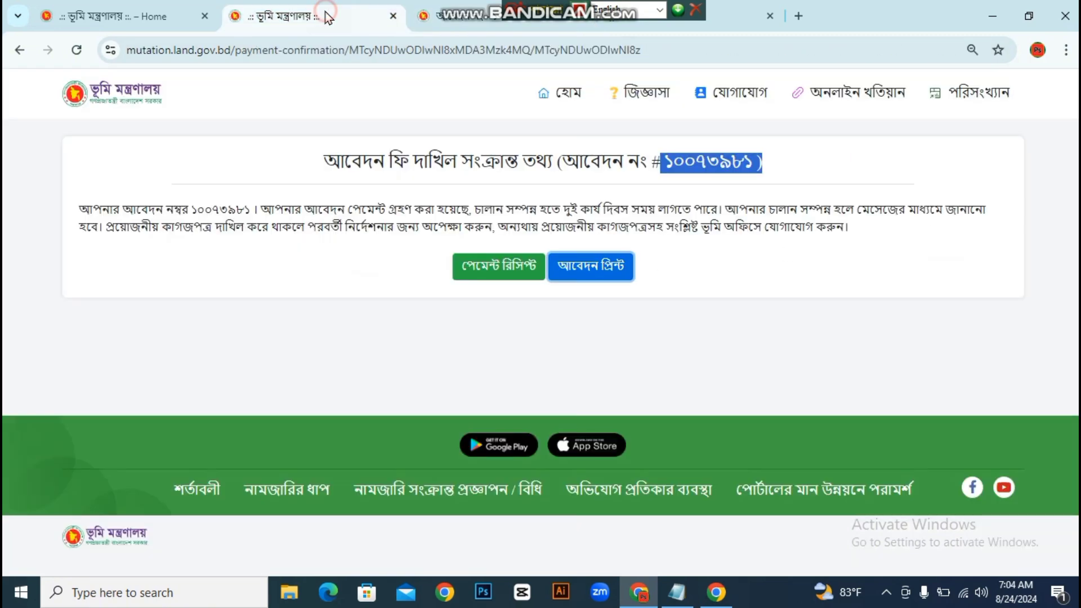
{"action": "left_click", "coordinate": [507, 272]}
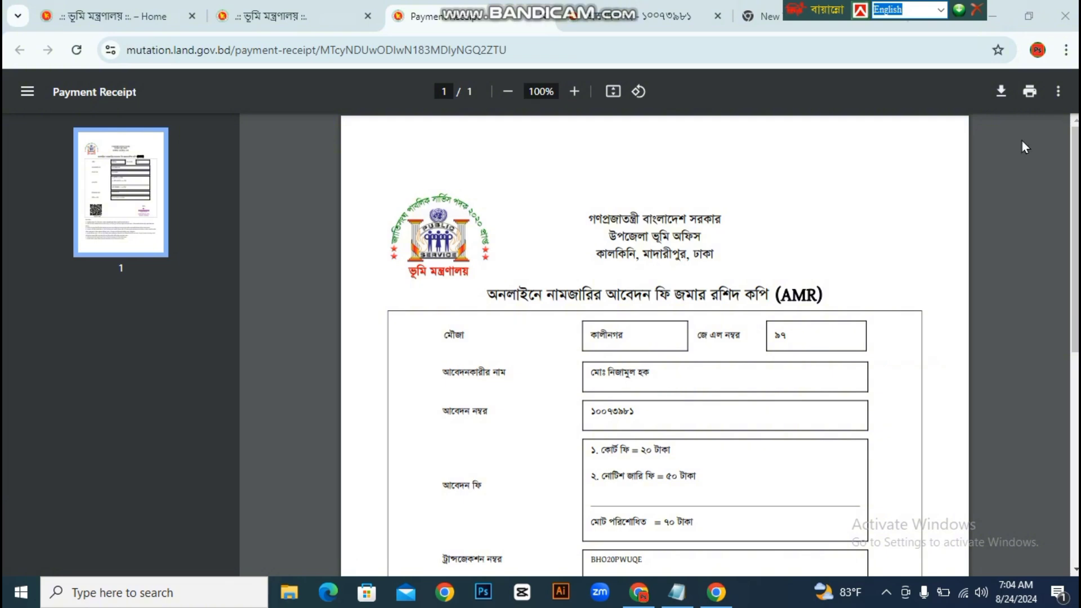
- Download the payment receipt and the application print PDFs to the Desktop
{"action": "left_click", "coordinate": [1000, 95]}
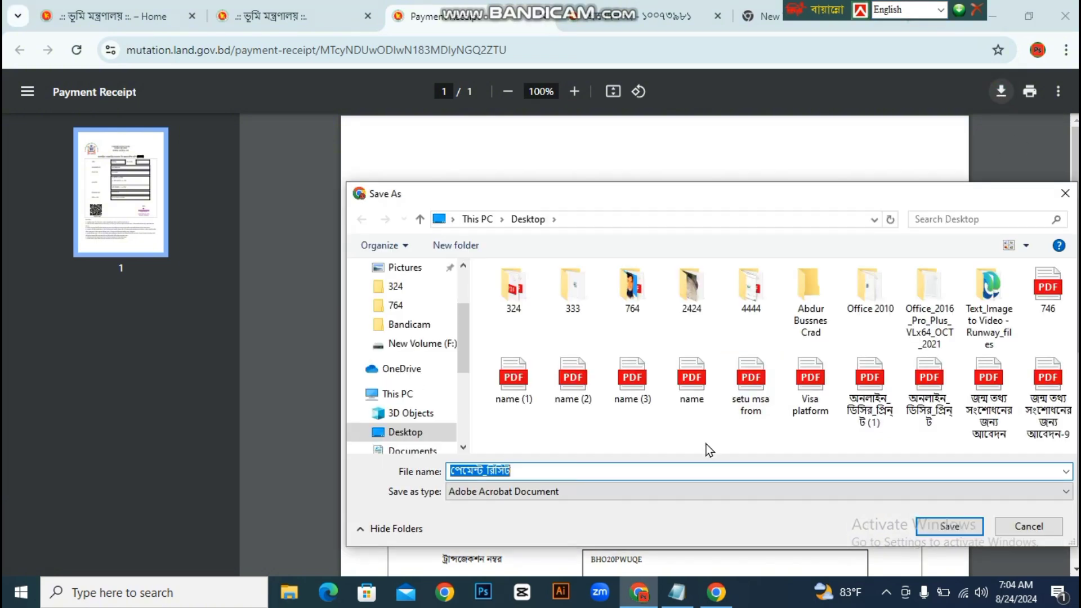
{"action": "left_click", "coordinate": [946, 526]}
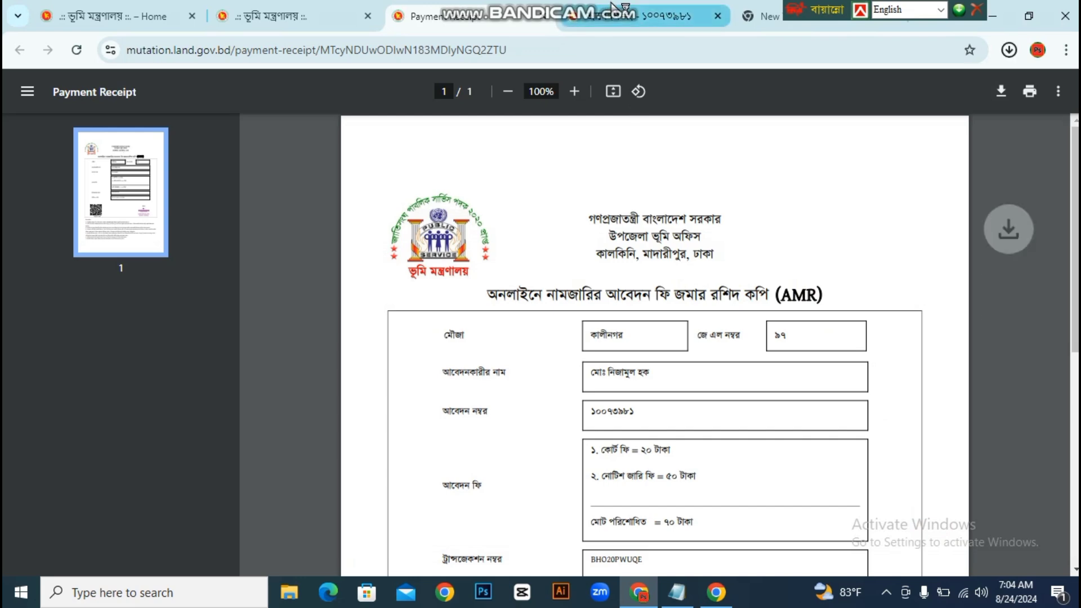
{"action": "left_click", "coordinate": [613, 7]}
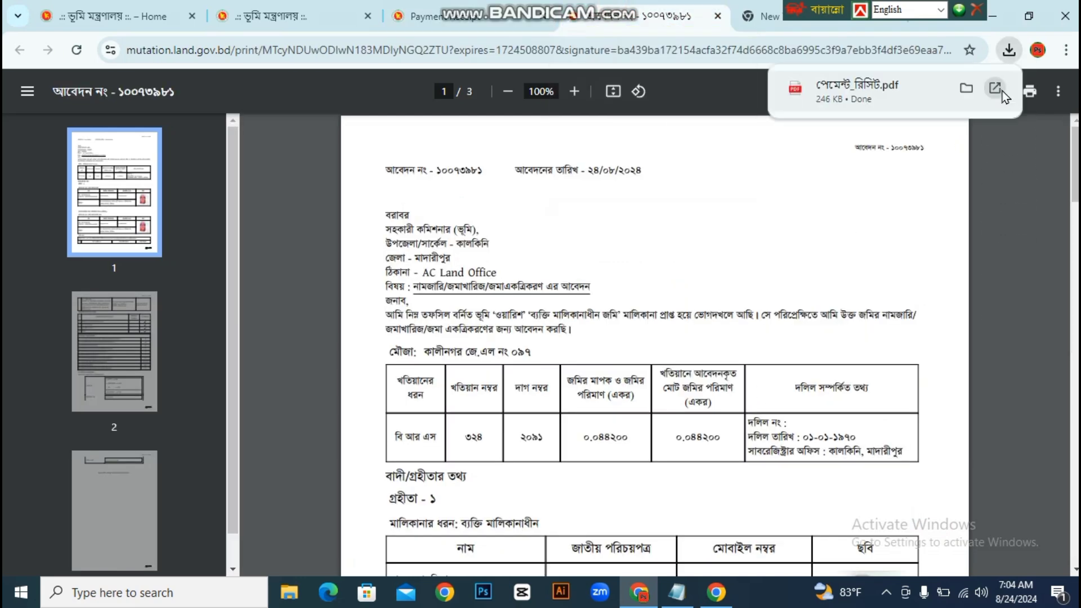
{"action": "left_click", "coordinate": [1002, 91]}
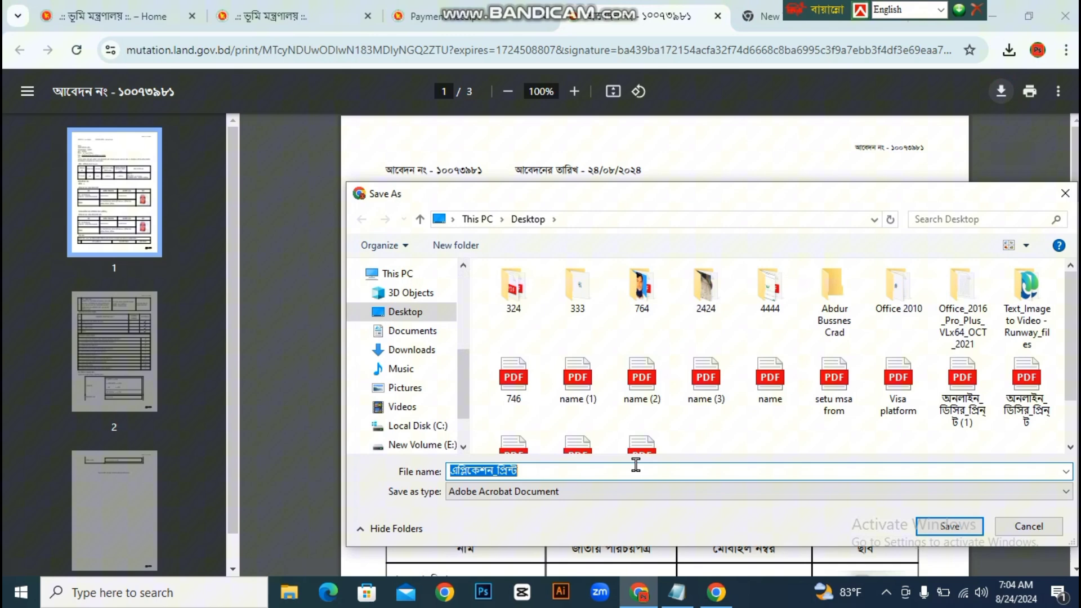
{"action": "left_click", "coordinate": [950, 527]}
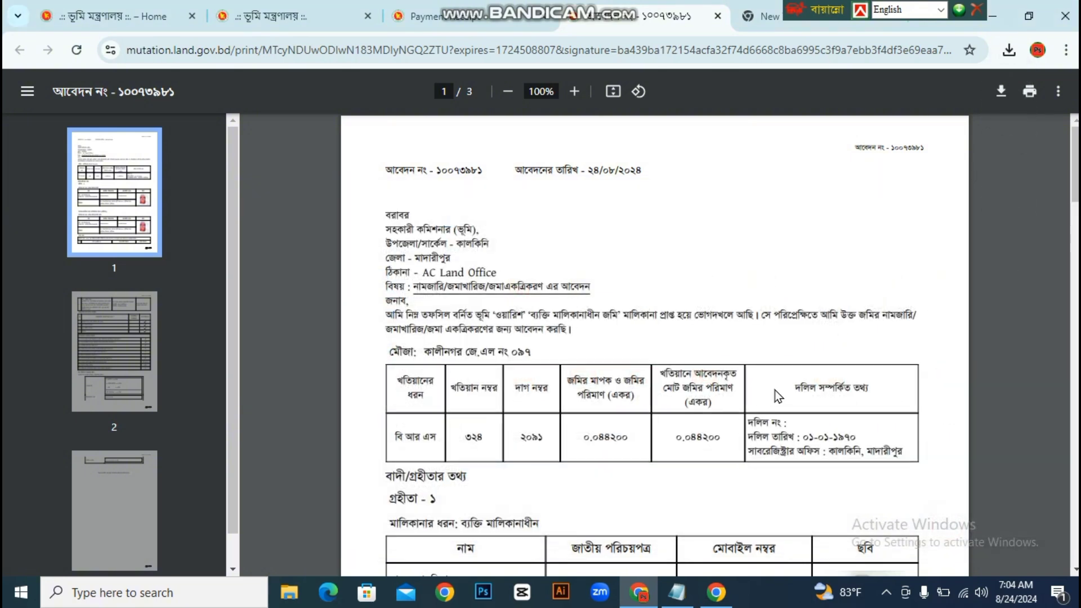